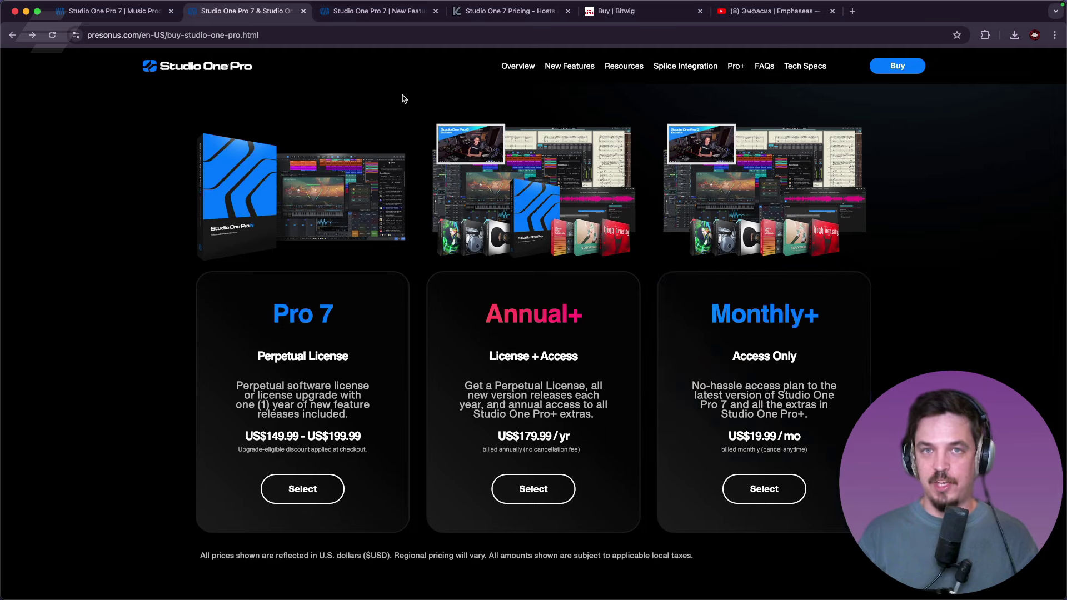
Open the Studio One Pro 7 new features page and examine its feature list, including the Integrated Launcher entry.
click(391, 15)
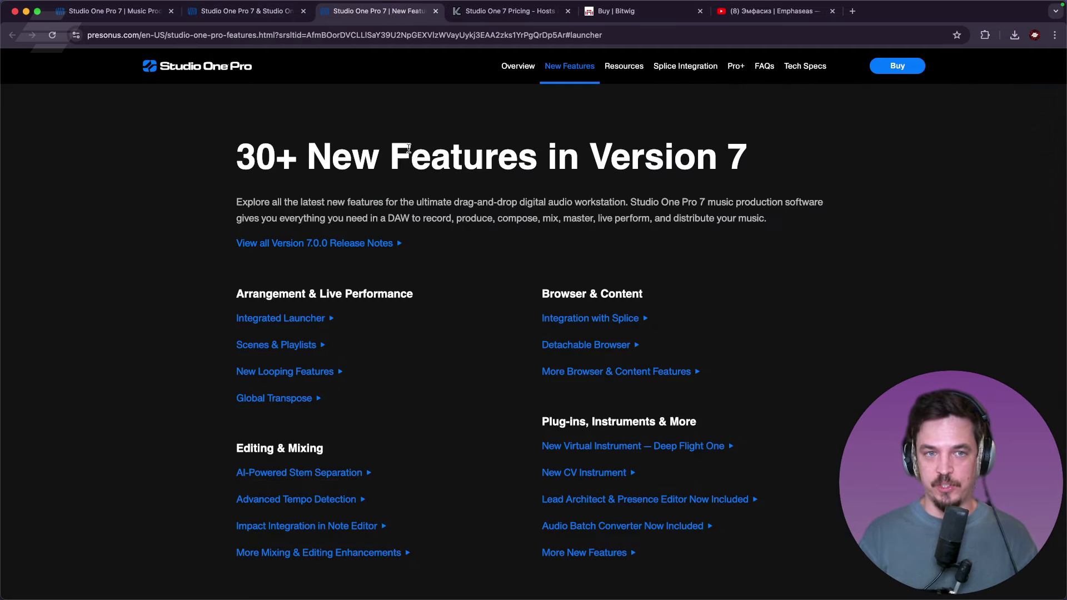
scroll(461, 184, up, 3)
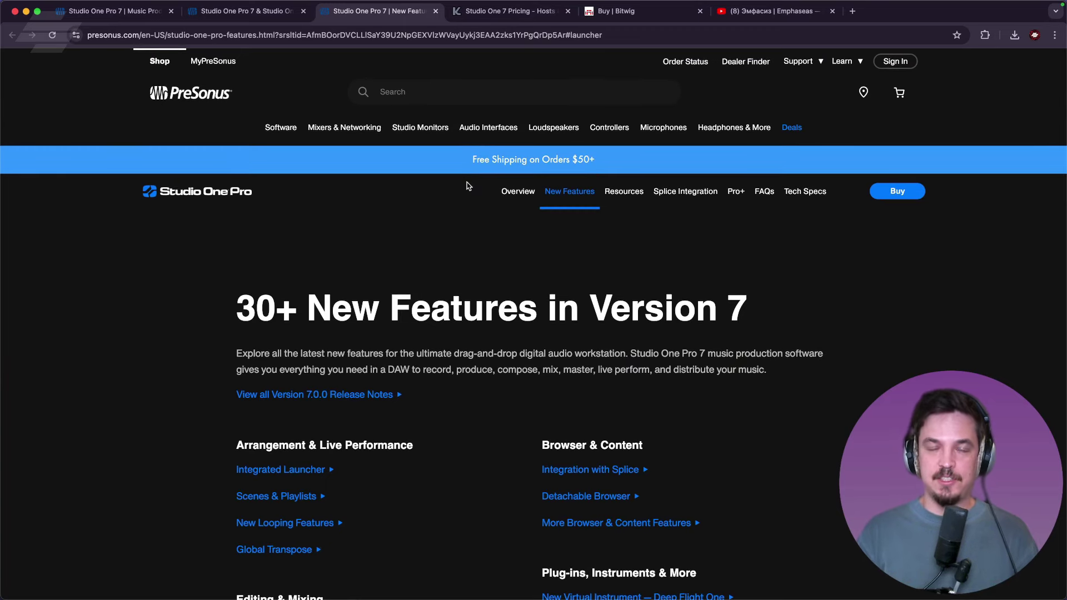
scroll(487, 265, down, 3)
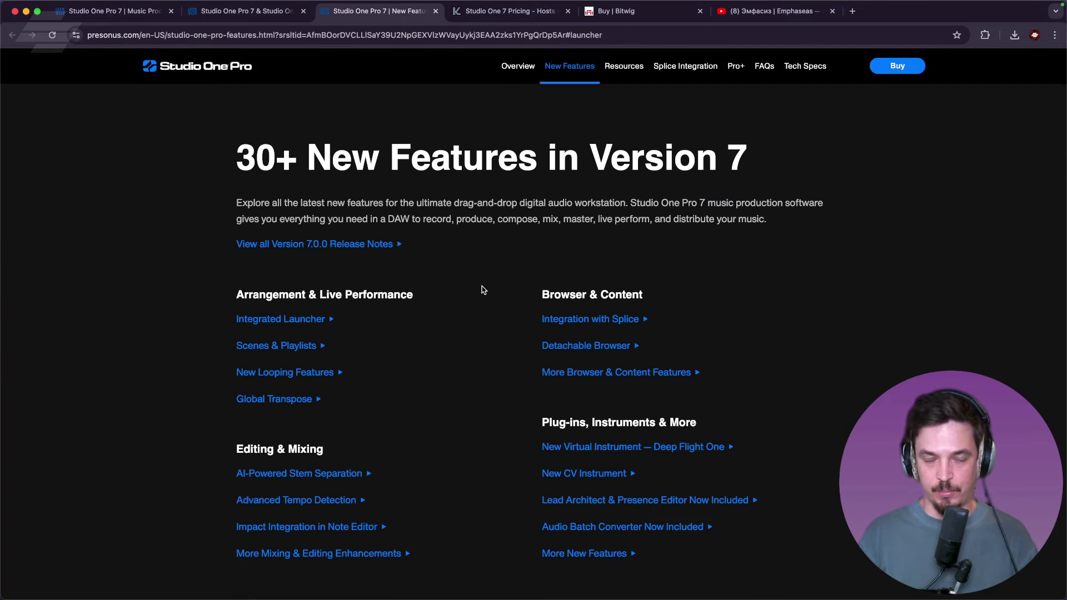
click(298, 328)
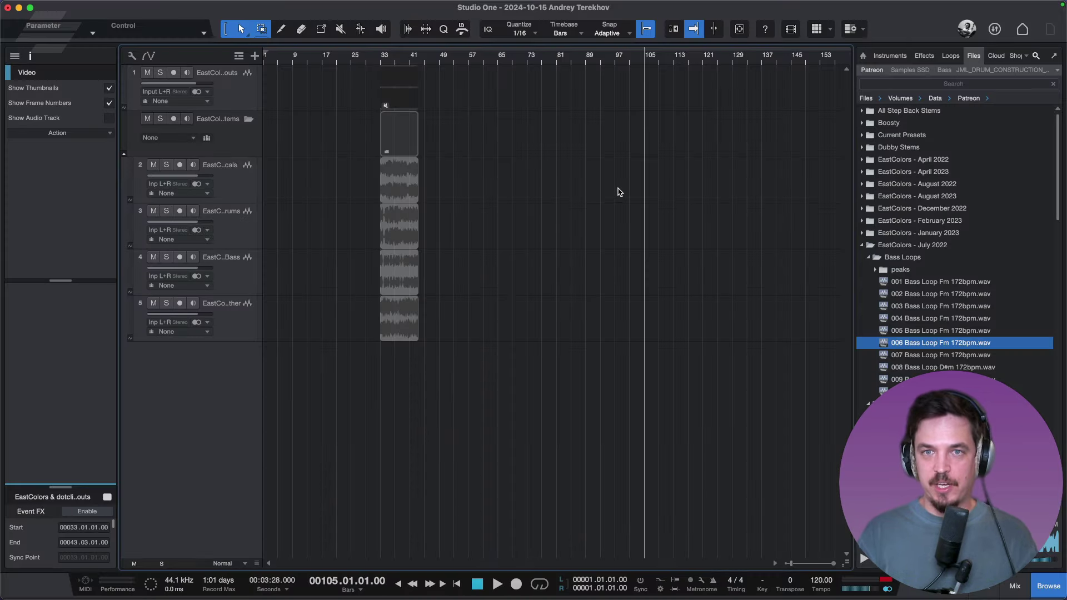
Show the Launcher and fill Scene 1 with 001(a) Drum Loop 172bpm on track 1 and 007 Bass Loop Fm 172bpm on a new track.
click(813, 33)
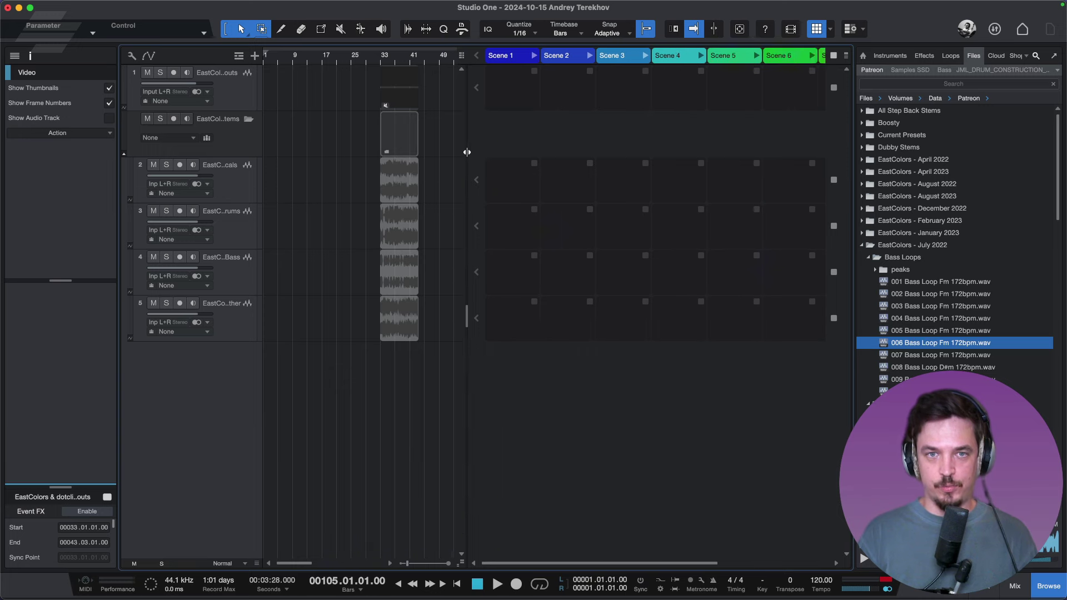
drag(552, 149, 508, 152)
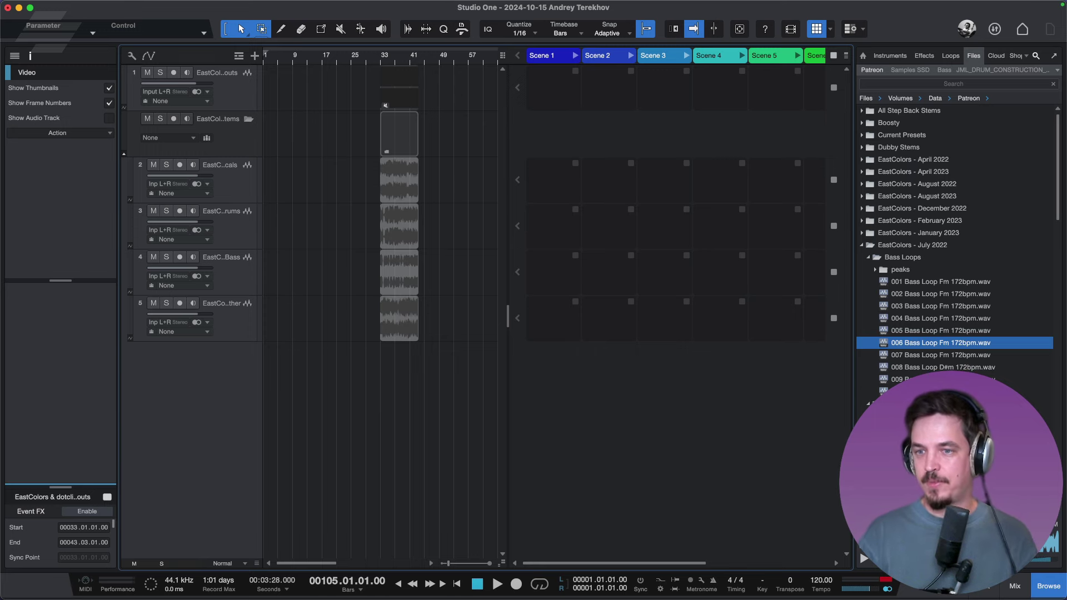
drag(939, 343, 554, 90)
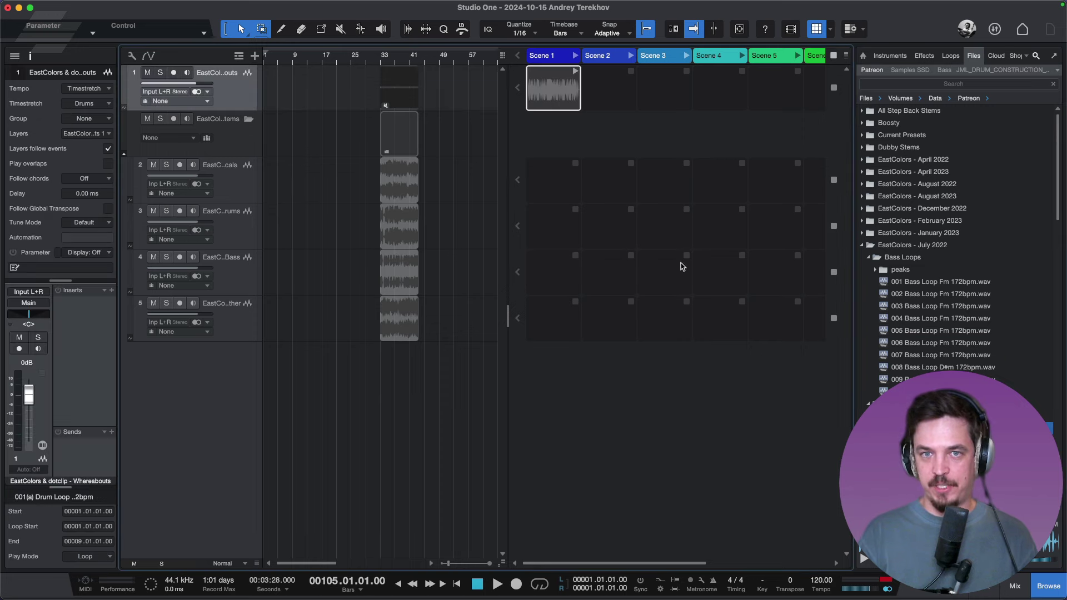
drag(911, 354, 568, 125)
Launch the drum loop cell in Scene 1 and set the song tempo to 172 BPM.
click(575, 72)
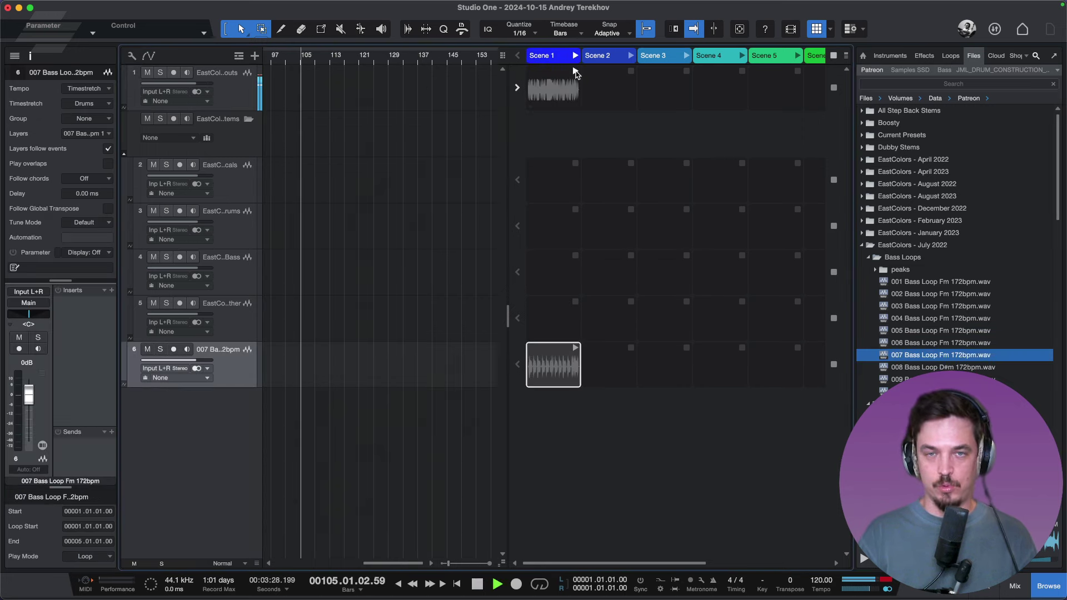
click(821, 580)
text(172)
key(Return)
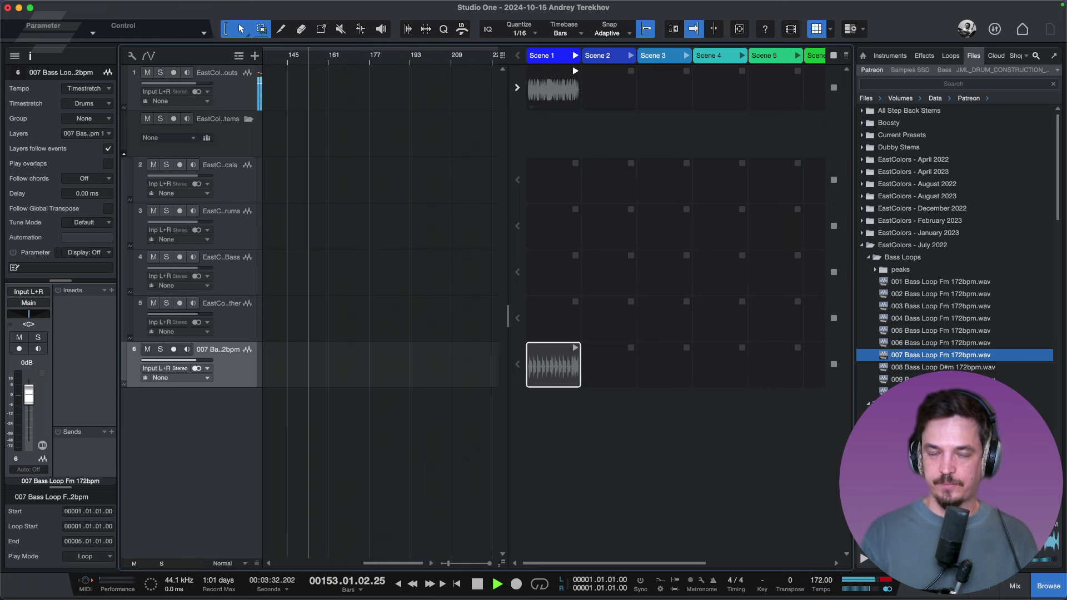
Launch the bass loop cell together with the drum loop, select the drum loop cell and stop playback.
click(575, 347)
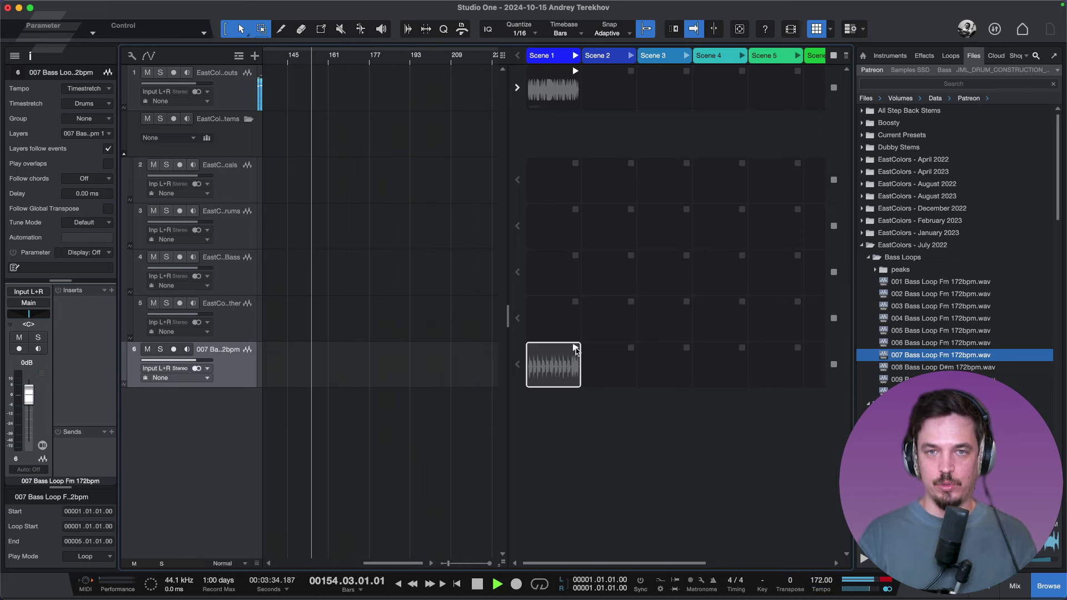
click(560, 97)
key(space)
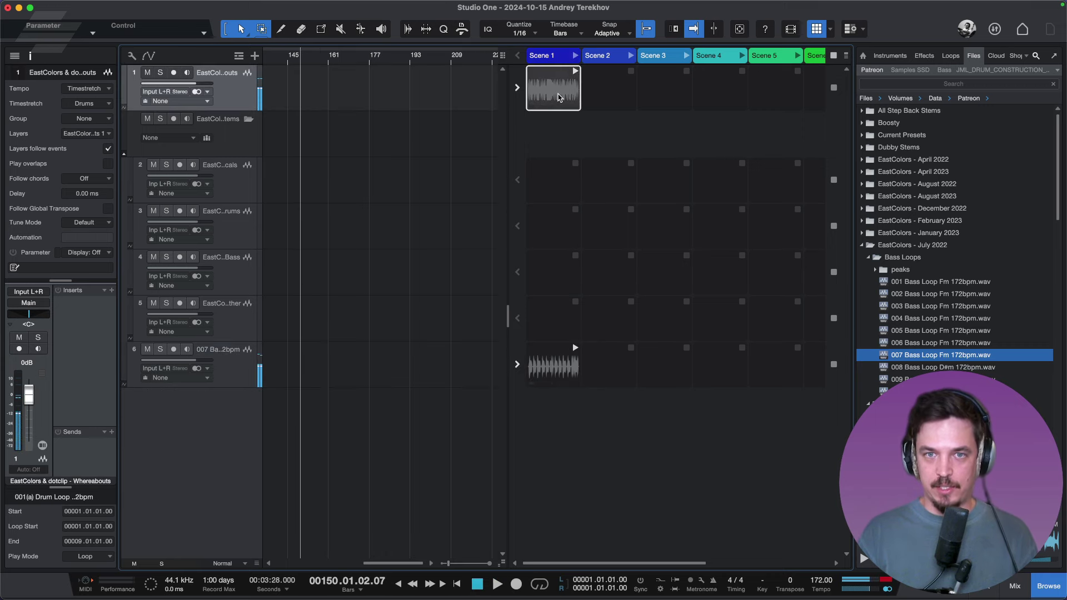
Open the drum loop cell for editing, set its loop from 2.01.01 to 2.03.01 and its start to 0.04.03.
double_click(560, 97)
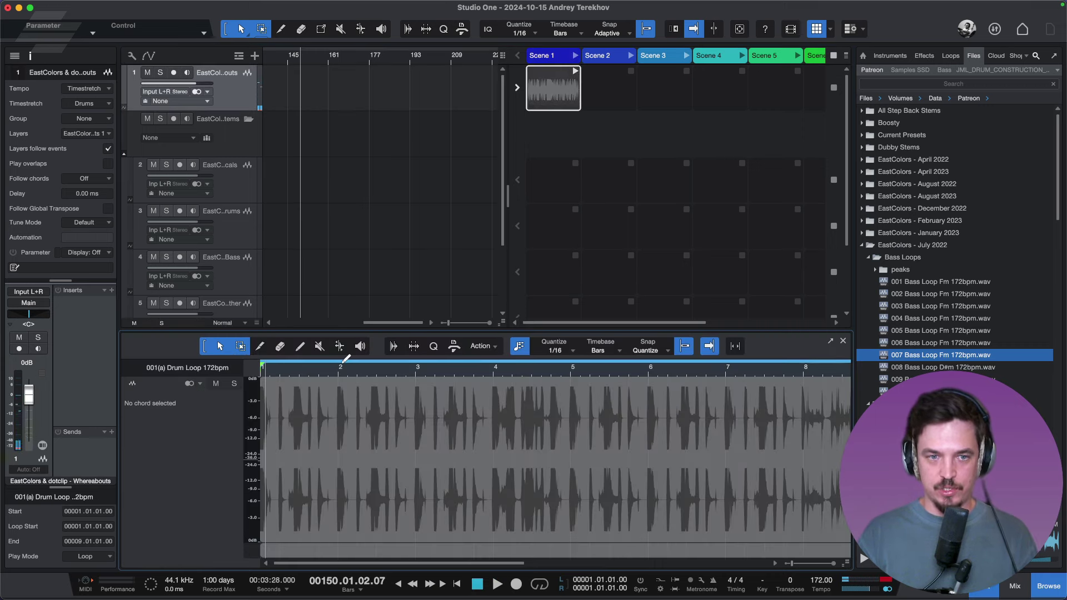
mouse_move(346, 363)
mouse_down()
mouse_move(376, 365)
mouse_move(339, 366)
mouse_up()
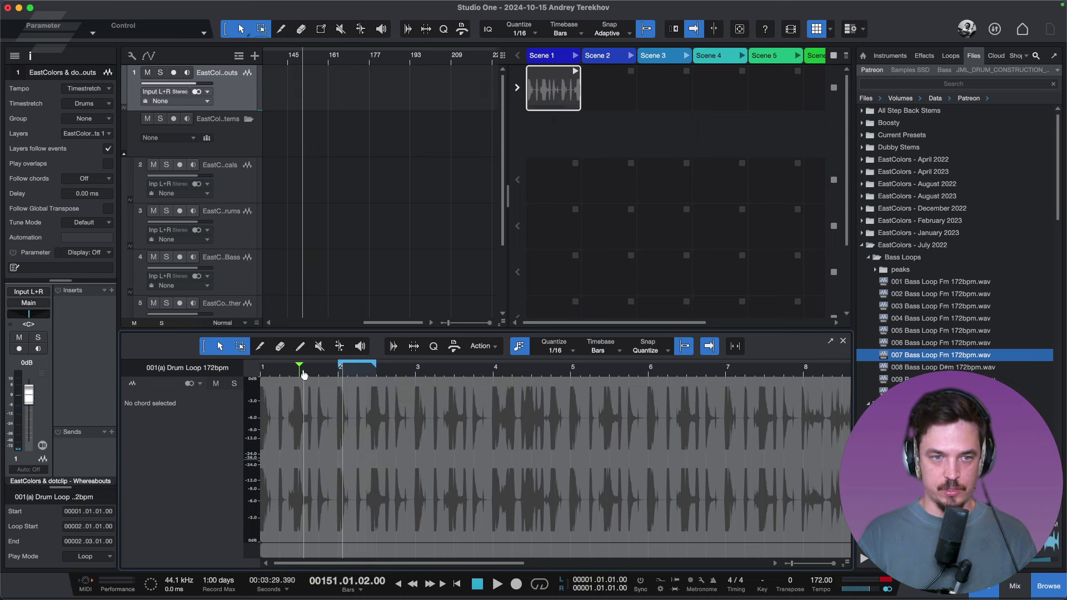
drag(265, 381, 245, 381)
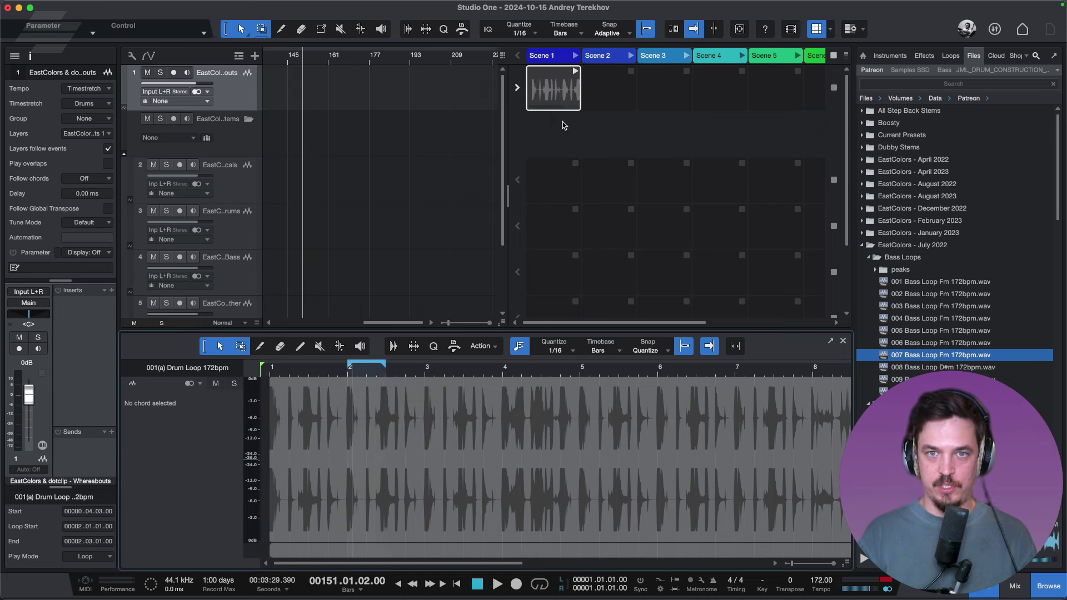
Play the shortened drum loop cell in Scene 1 to hear its loop range, and stop playback.
click(574, 71)
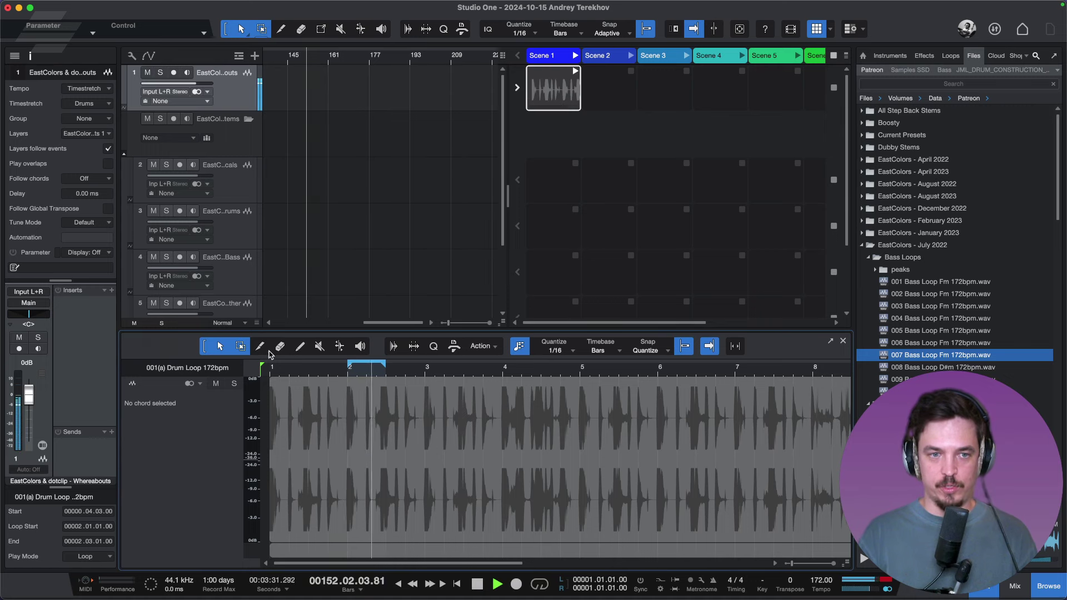
drag(941, 355, 553, 300)
key(space)
Place Scene 1 into the arrangement at bar 177 and return the tracks to arrangement playback.
scroll(563, 181, up, 3)
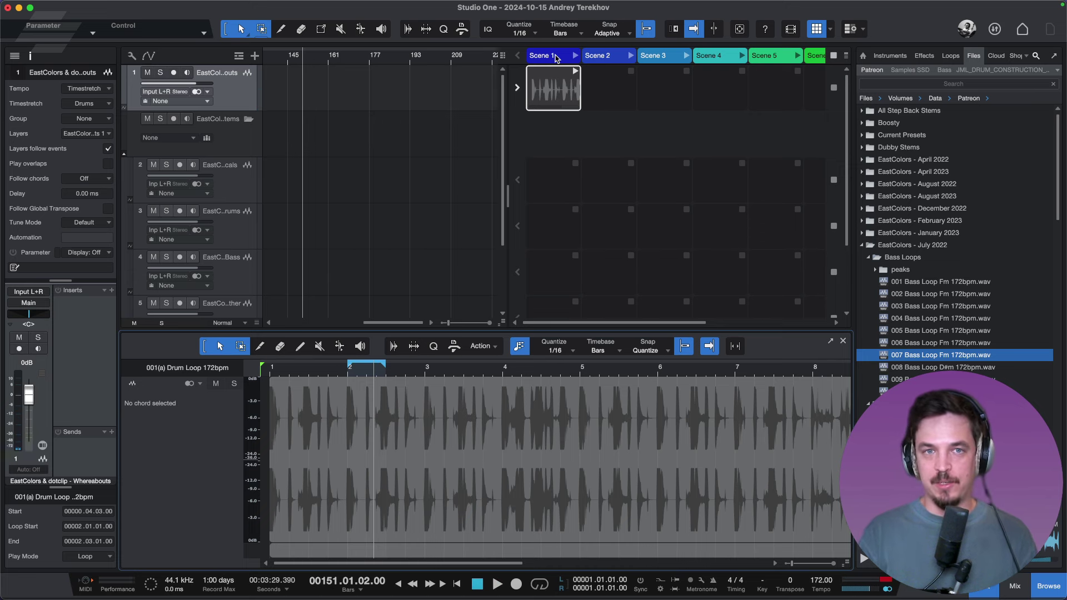
mouse_move(556, 59)
mouse_down()
mouse_move(349, 90)
mouse_move(371, 103)
mouse_up()
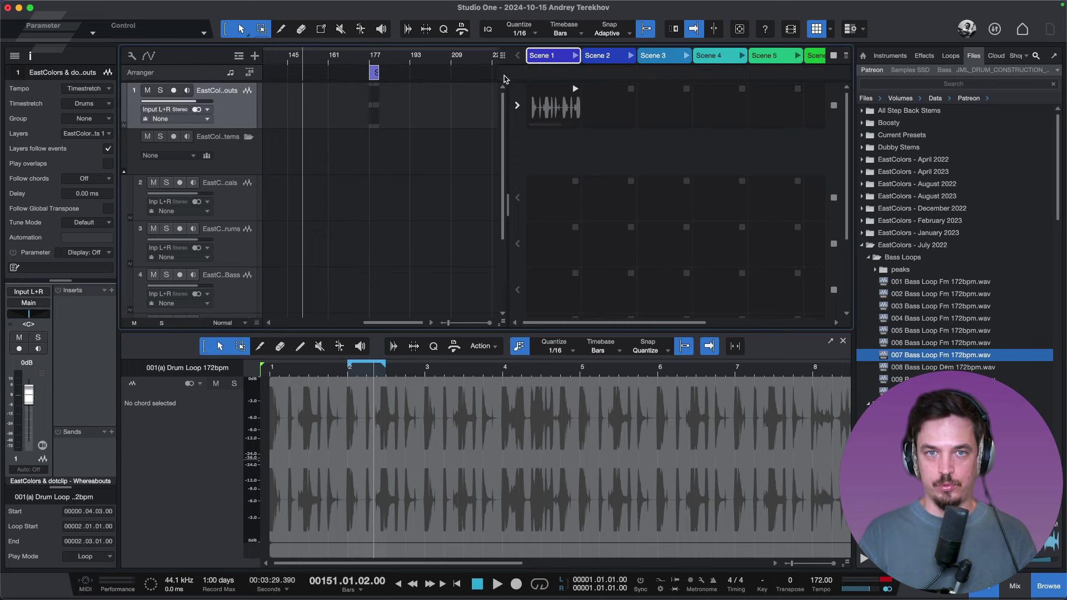
click(518, 60)
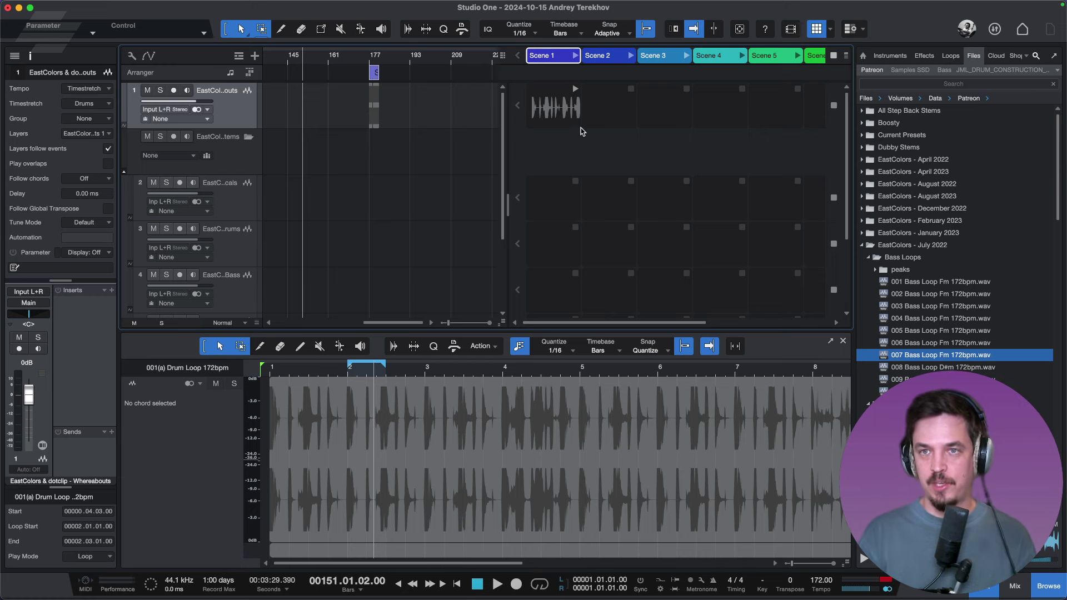
Show the Scene Playlist, examine the Launch Mode and Quantize options in its global settings, and give the Launcher area more height.
click(846, 57)
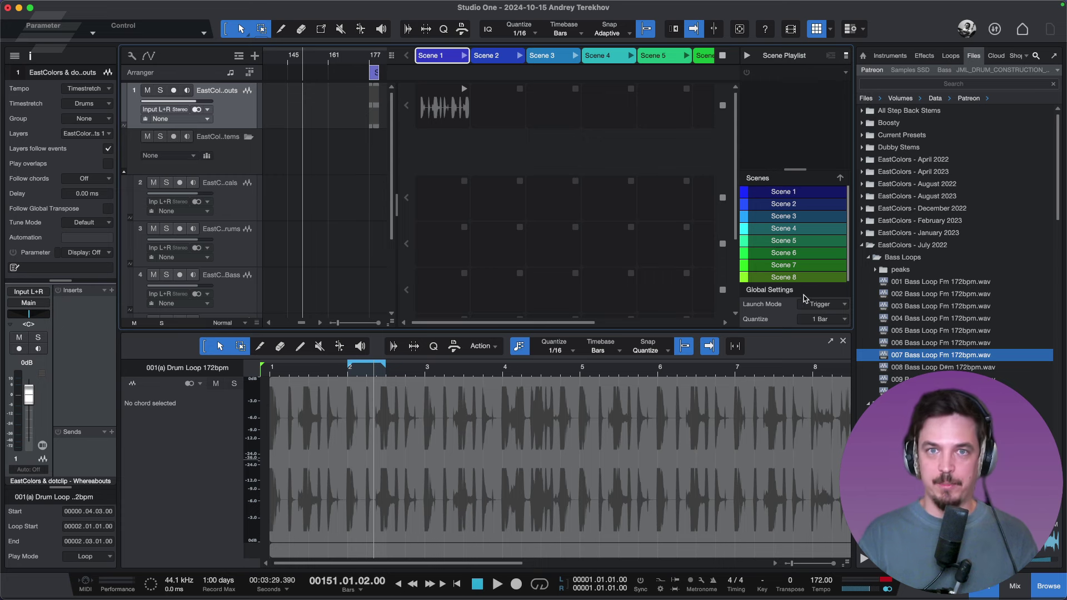
click(819, 307)
click(821, 306)
click(820, 307)
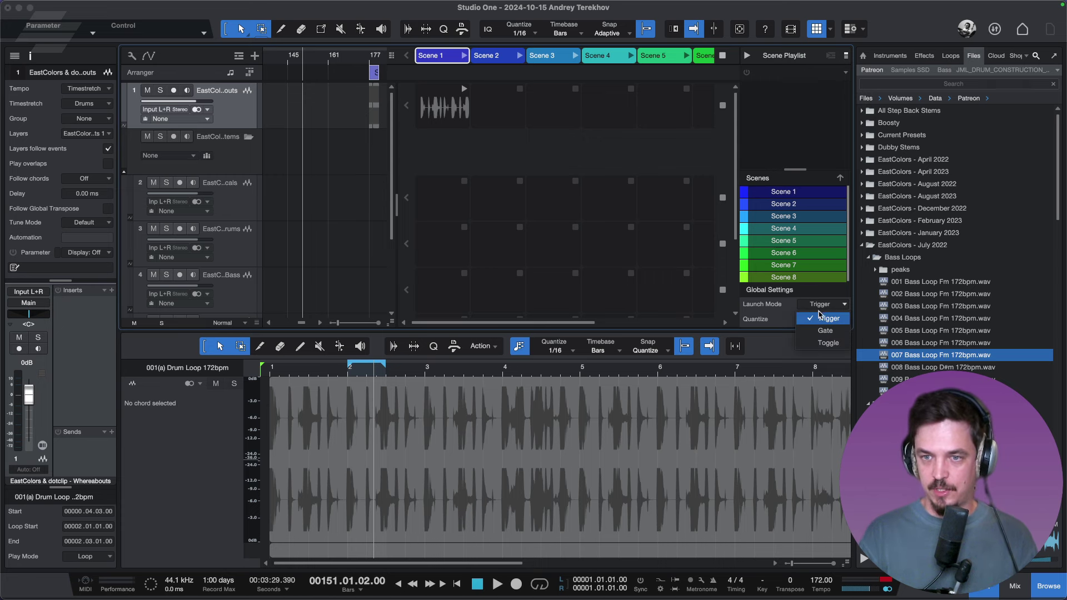
click(783, 306)
click(817, 321)
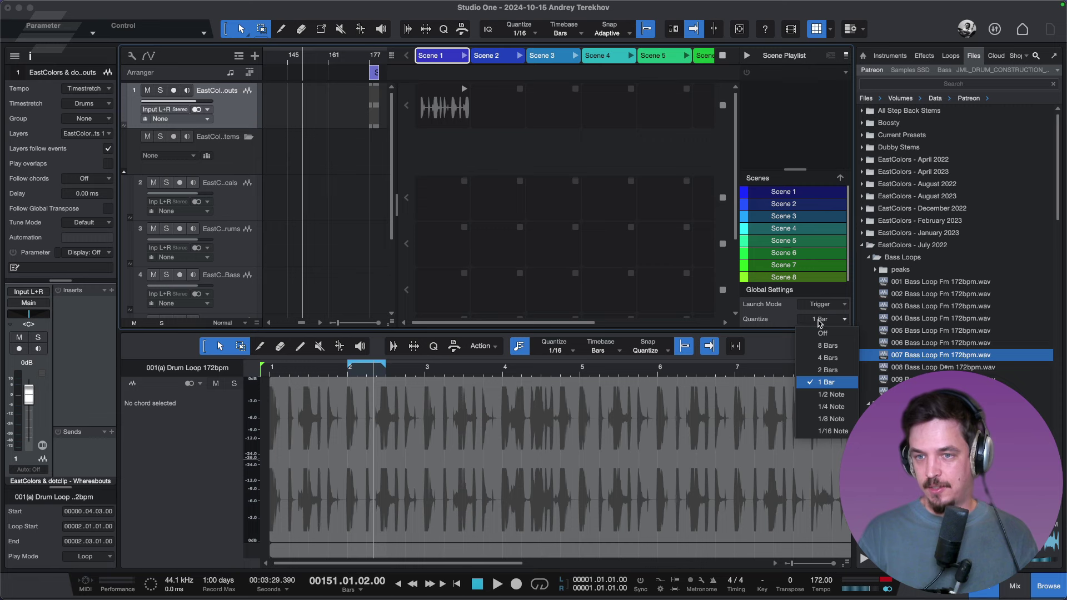
click(784, 320)
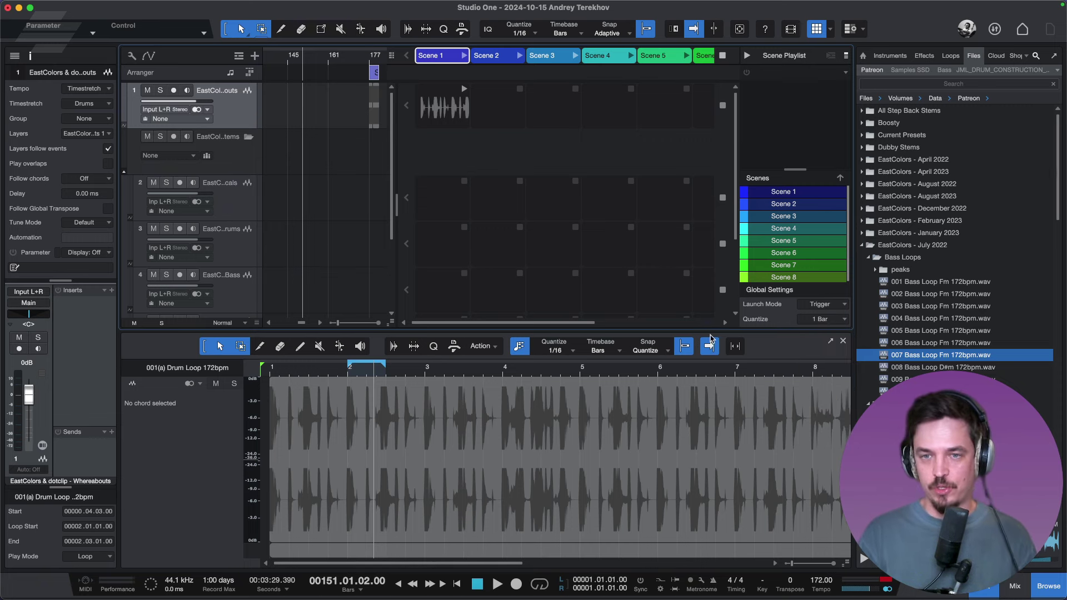
drag(710, 330, 710, 368)
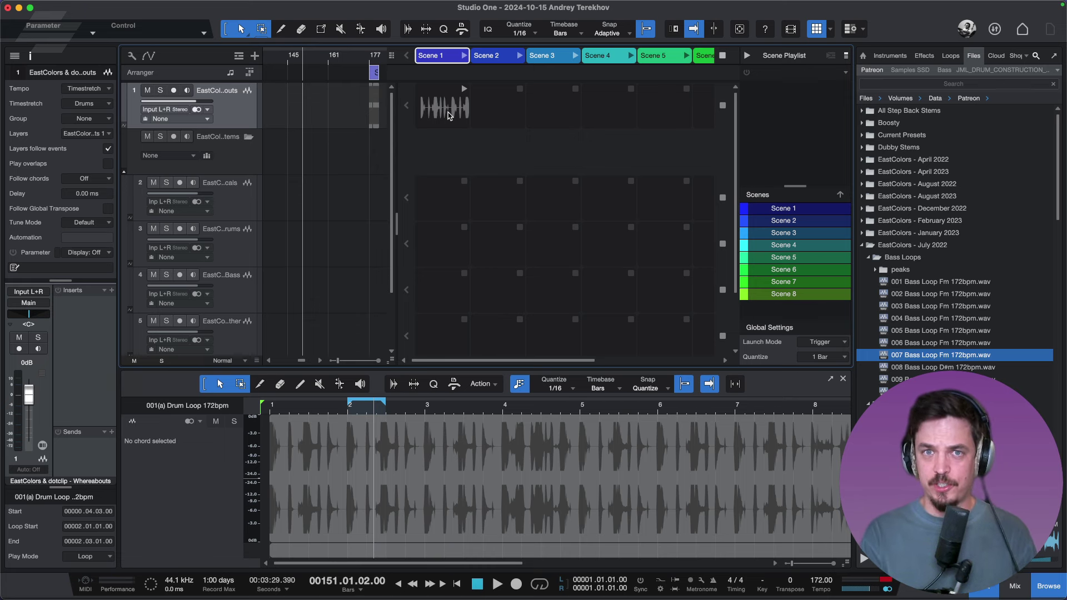
scroll(444, 139, down, 2)
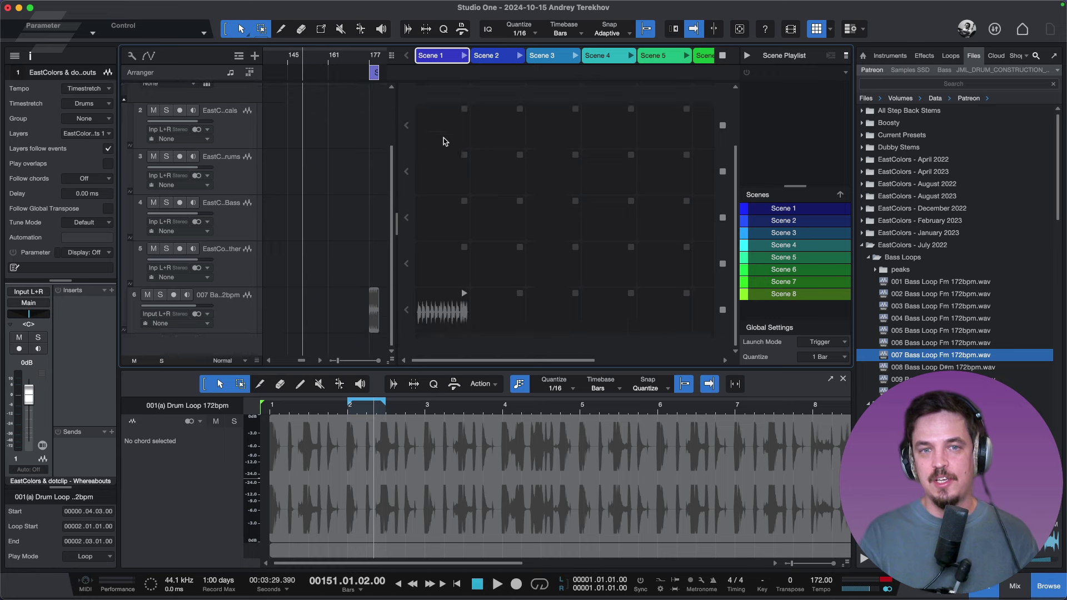
scroll(450, 162, up, 2)
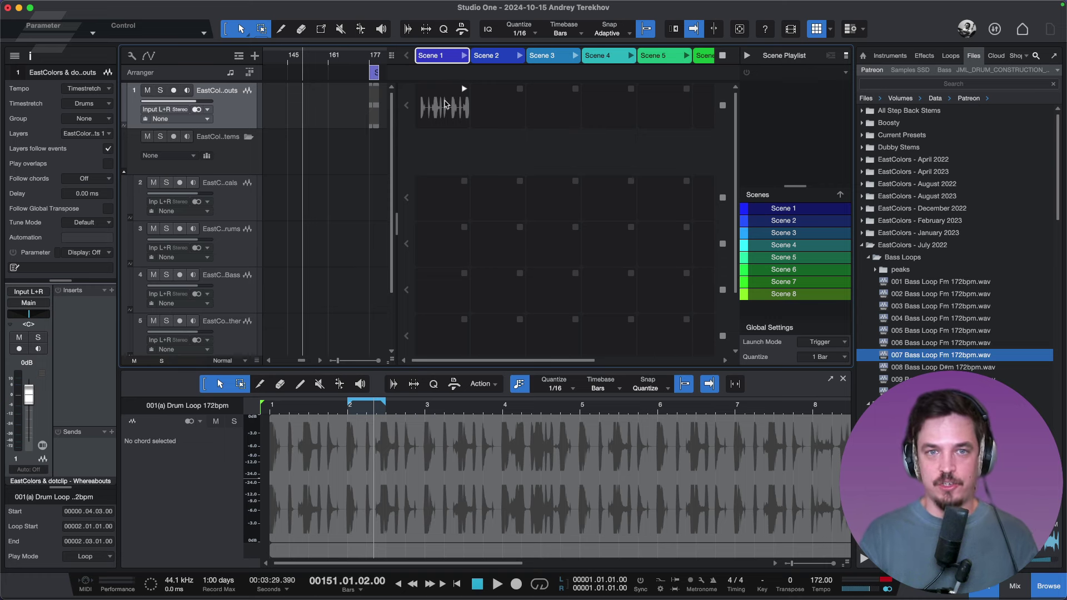
scroll(455, 103, down, 3)
scroll(454, 160, up, 3)
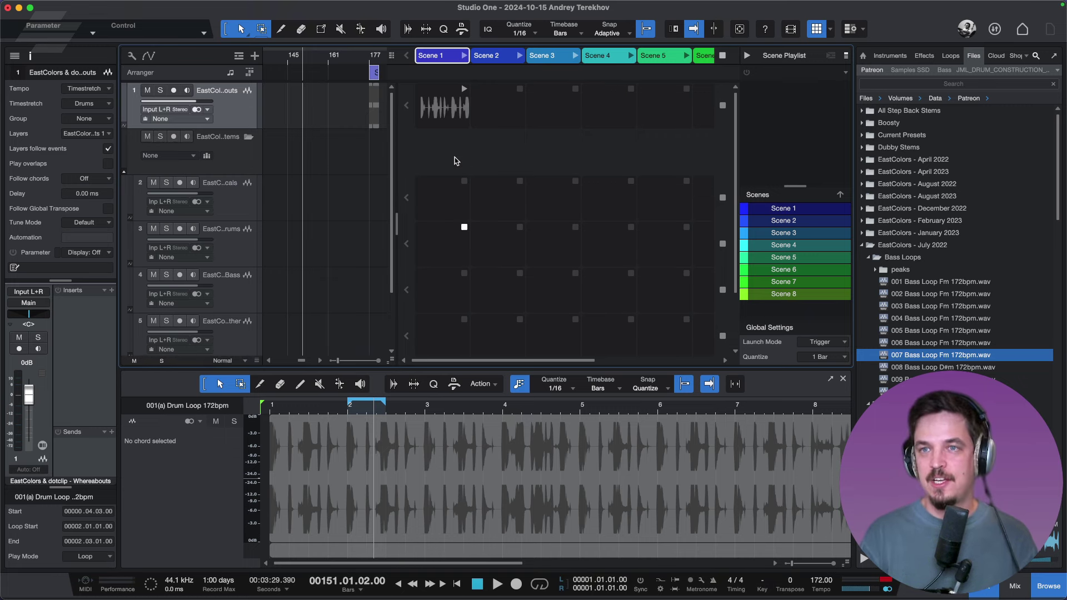
Show the Scratch Pad for comparison, hide it again and bring back the Launcher.
click(848, 29)
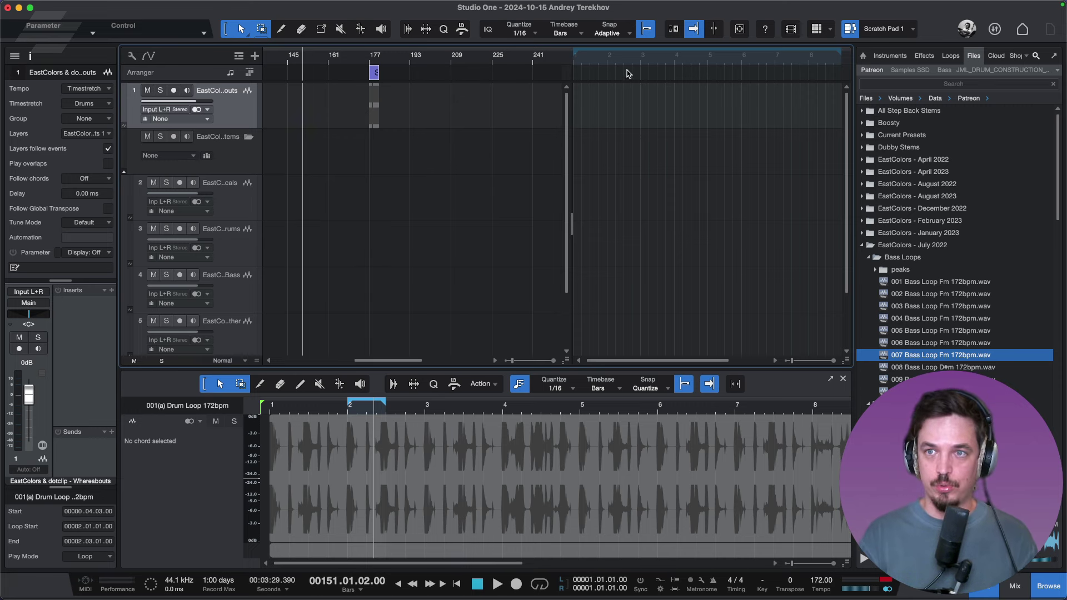
click(850, 29)
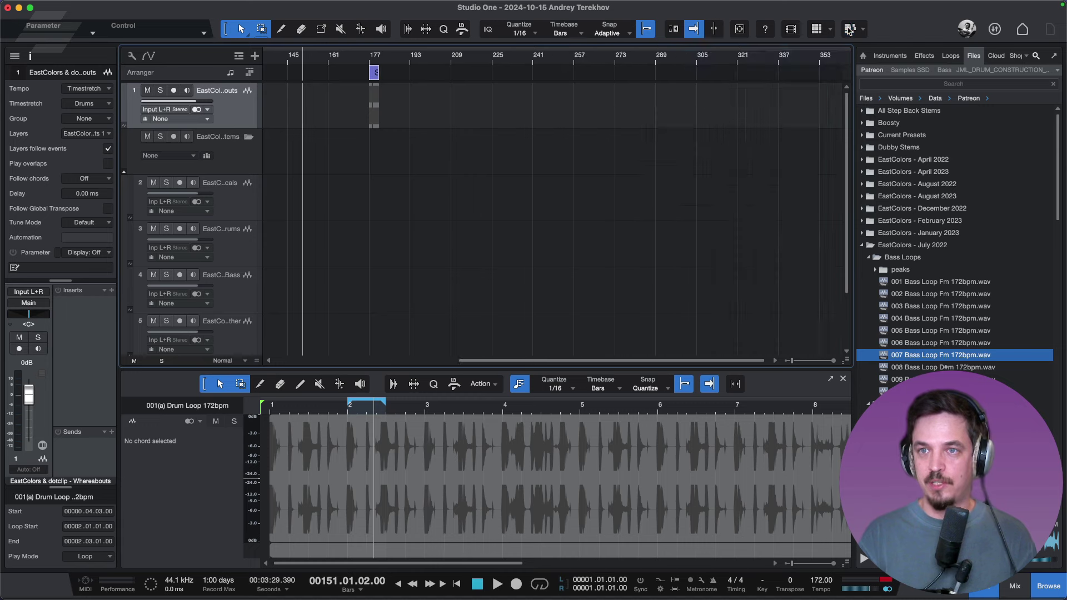
click(817, 30)
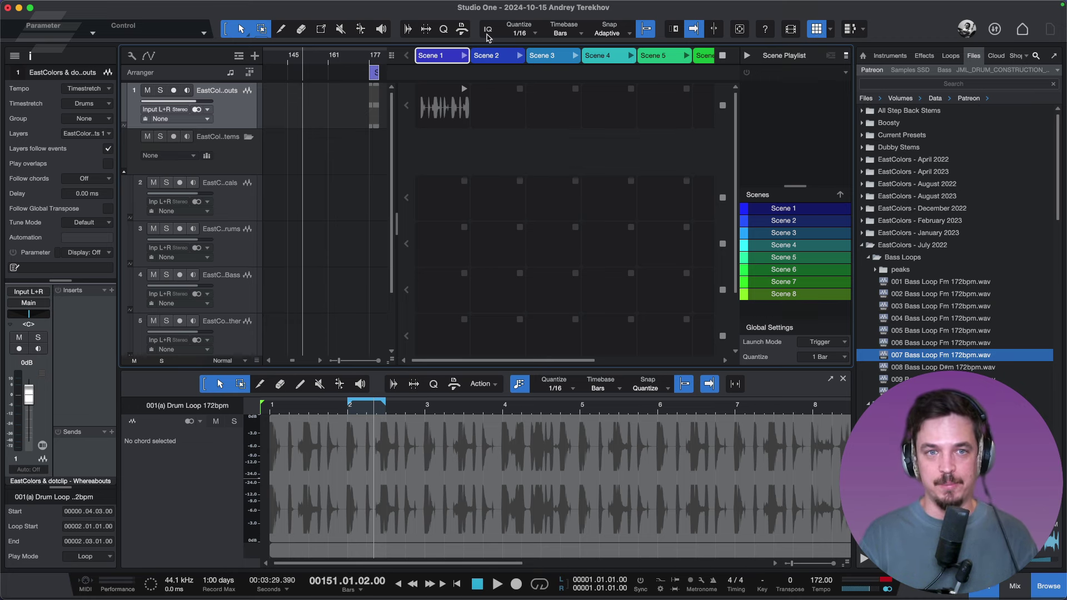
Widen the arrangement area beside the Launcher and colour the first track with the drum loop cell green.
drag(396, 109, 463, 115)
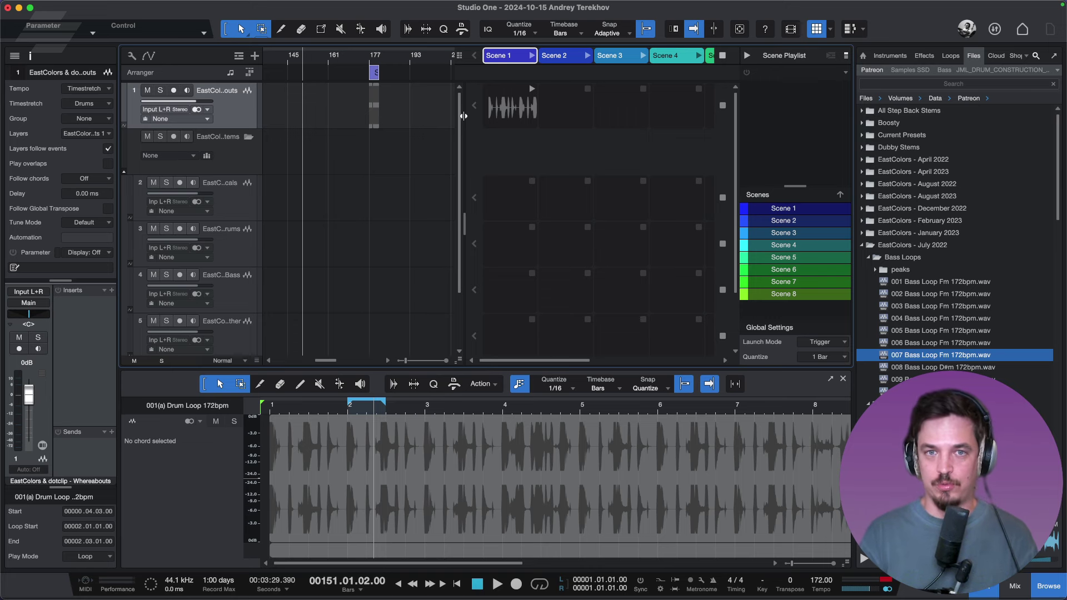
click(529, 111)
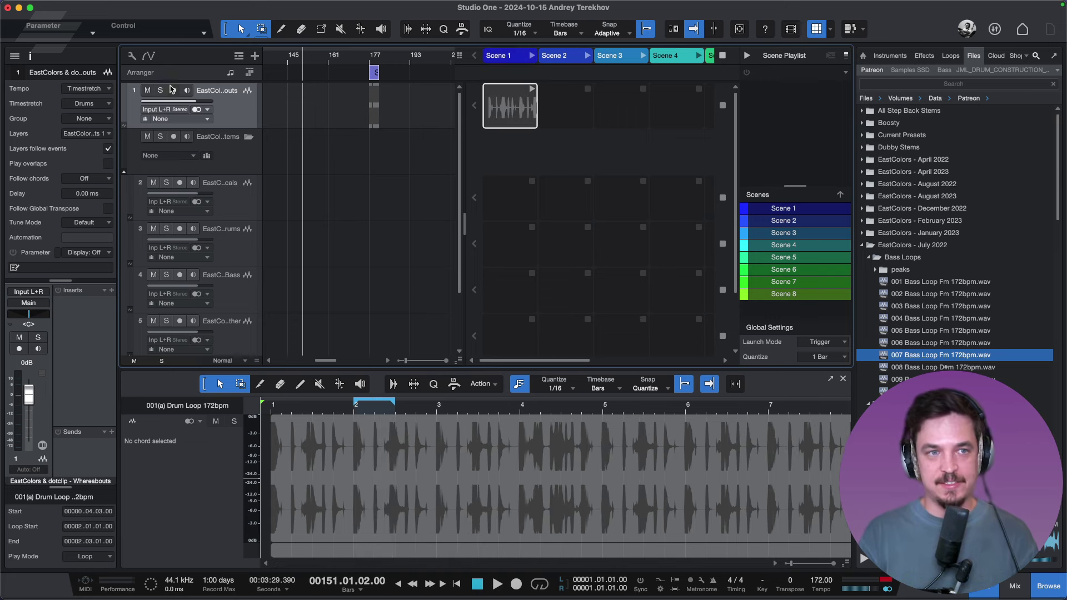
click(123, 104)
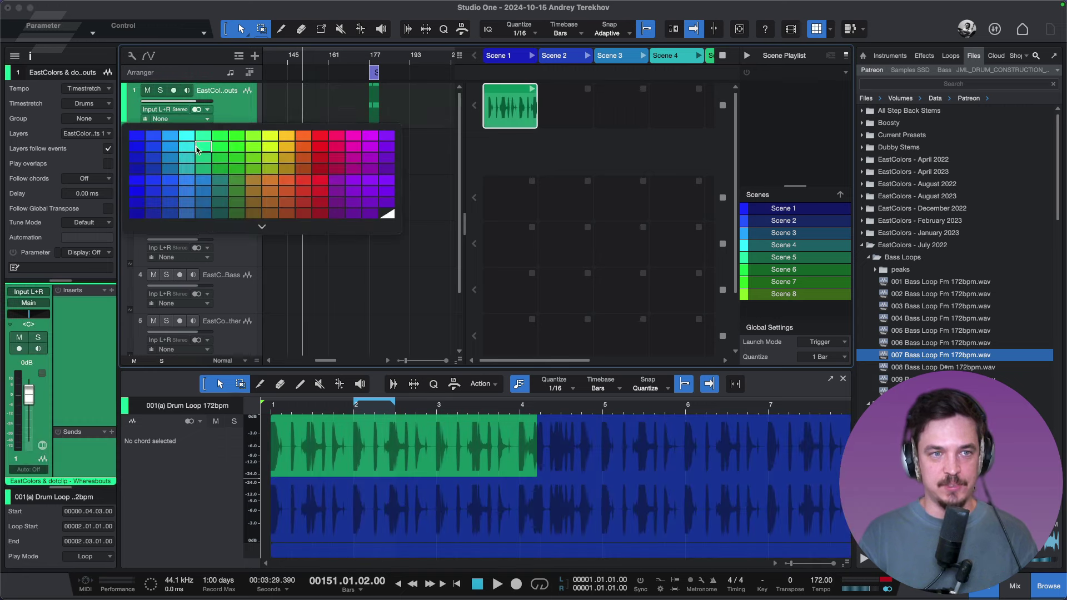
click(200, 148)
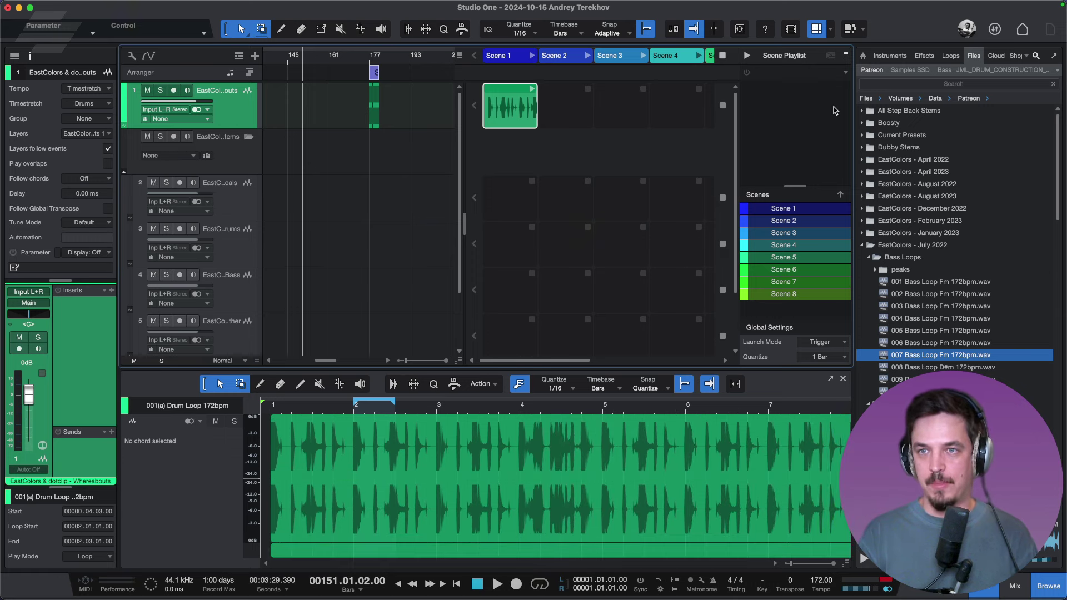
Hide the Launcher and close the audio editor so only the arrangement remains.
click(816, 29)
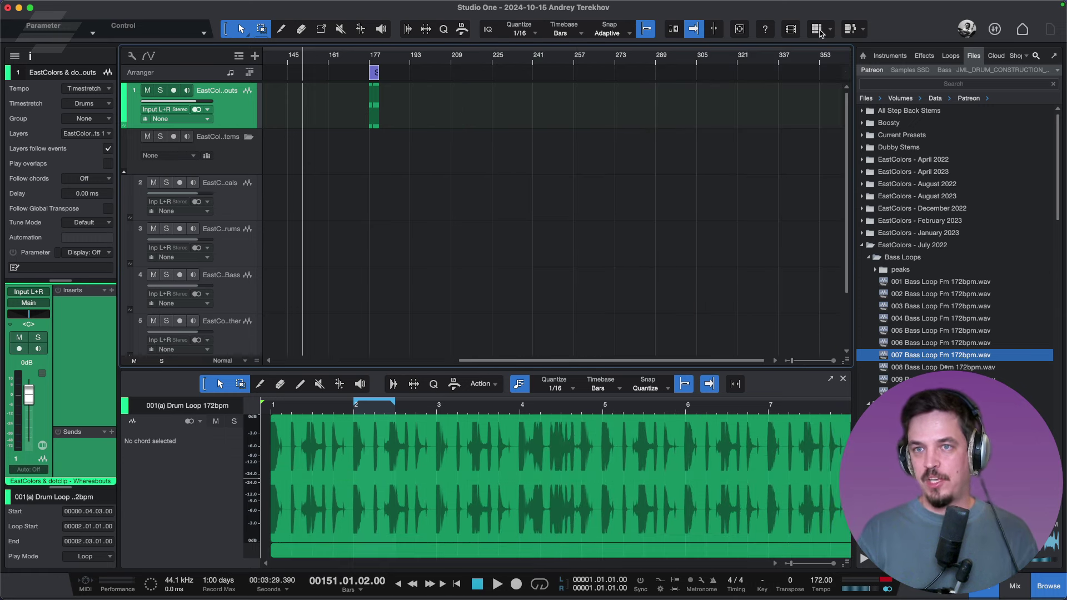
click(843, 379)
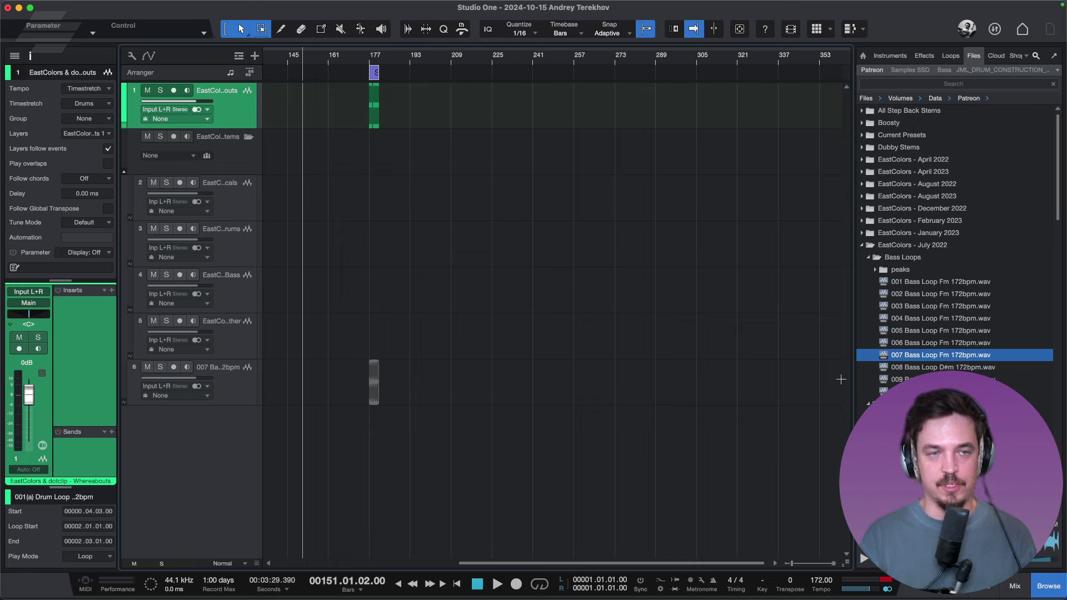
Switch to the browser and read the Integrated Launcher section and feature index on the Studio One Pro 7 New Features page.
key(super+Tab)
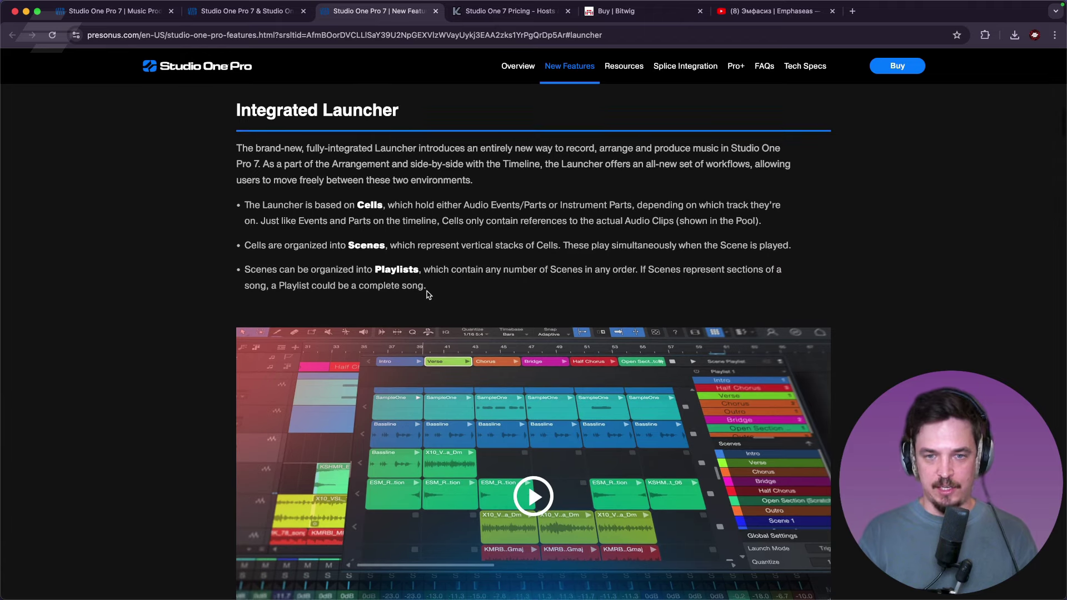
scroll(414, 283, down, 1)
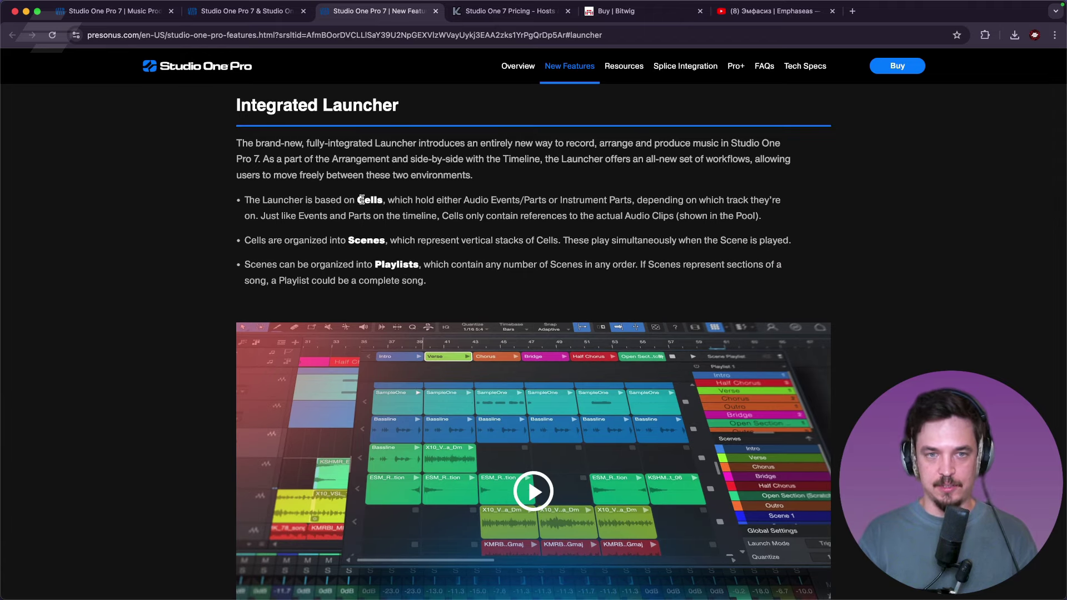
scroll(362, 203, down, 1)
scroll(465, 285, down, 7)
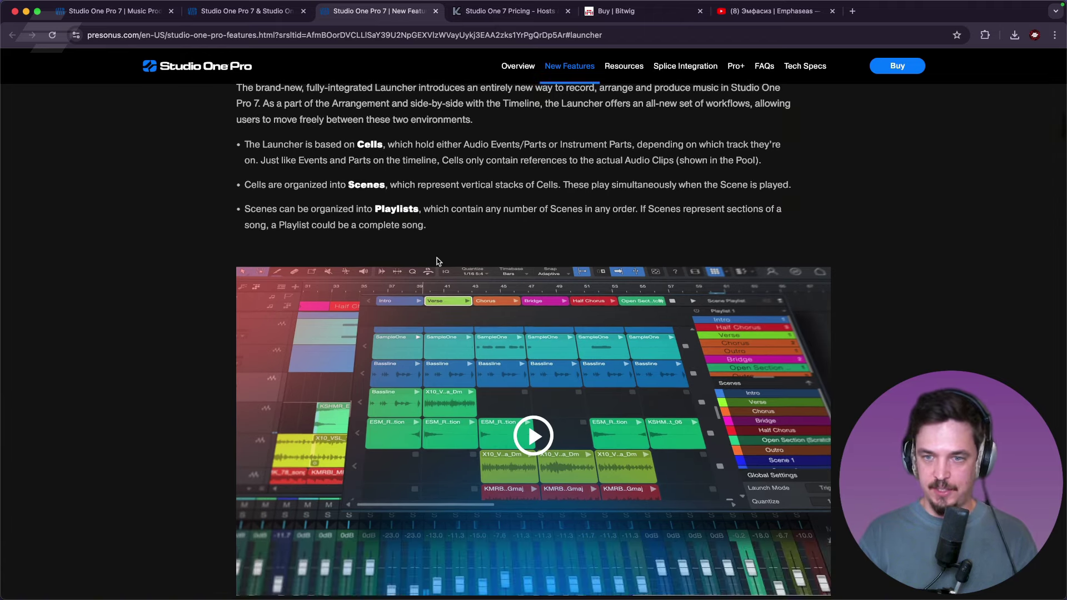
scroll(465, 285, down, 3)
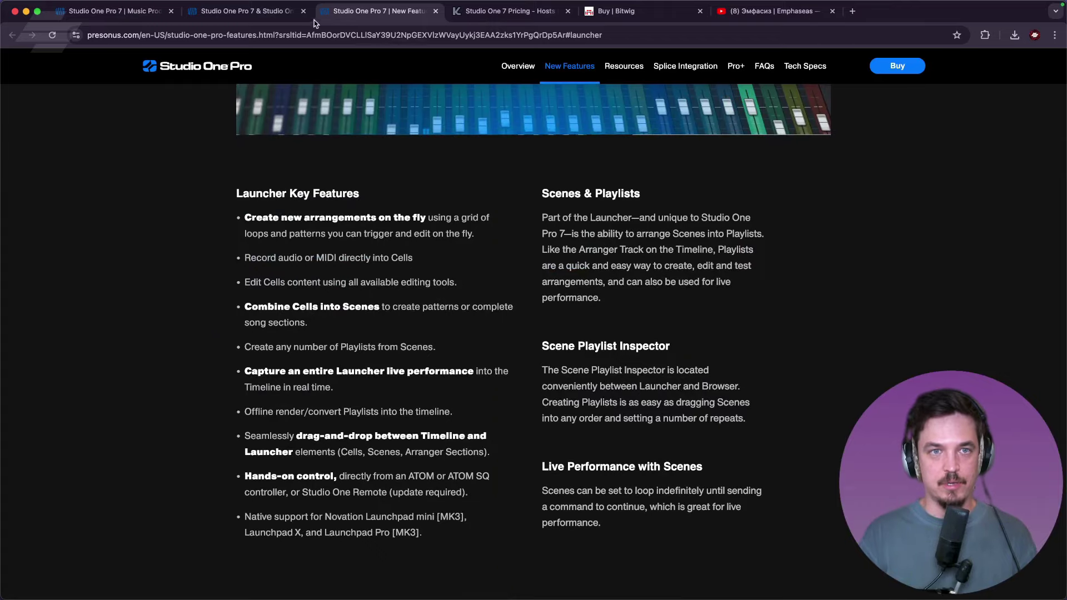
click(289, 11)
click(357, 10)
scroll(202, 152, up, 15)
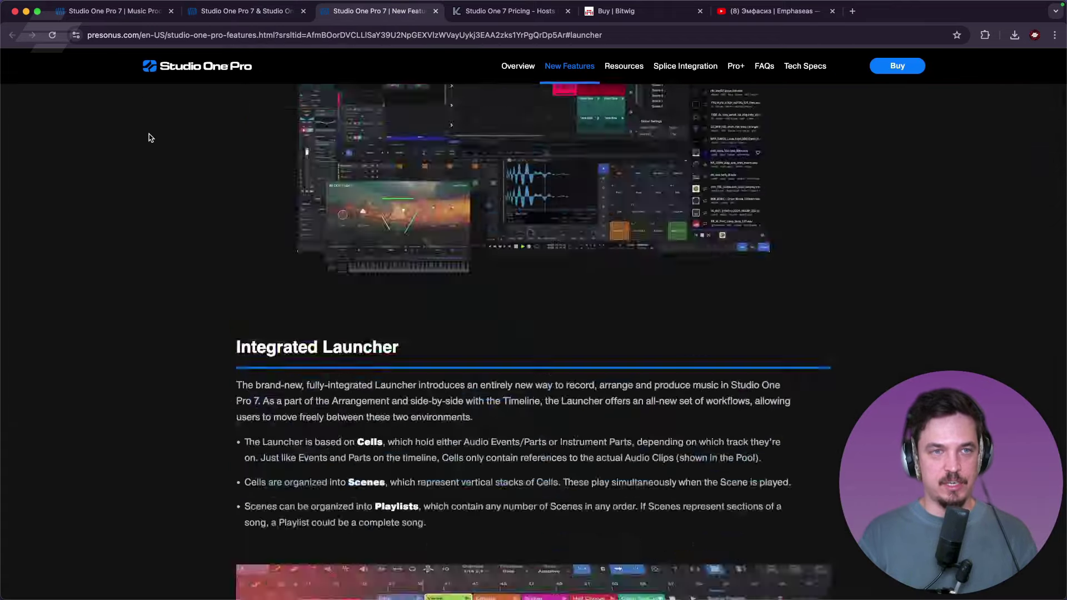
scroll(303, 222, down, 3)
scroll(304, 224, down, 5)
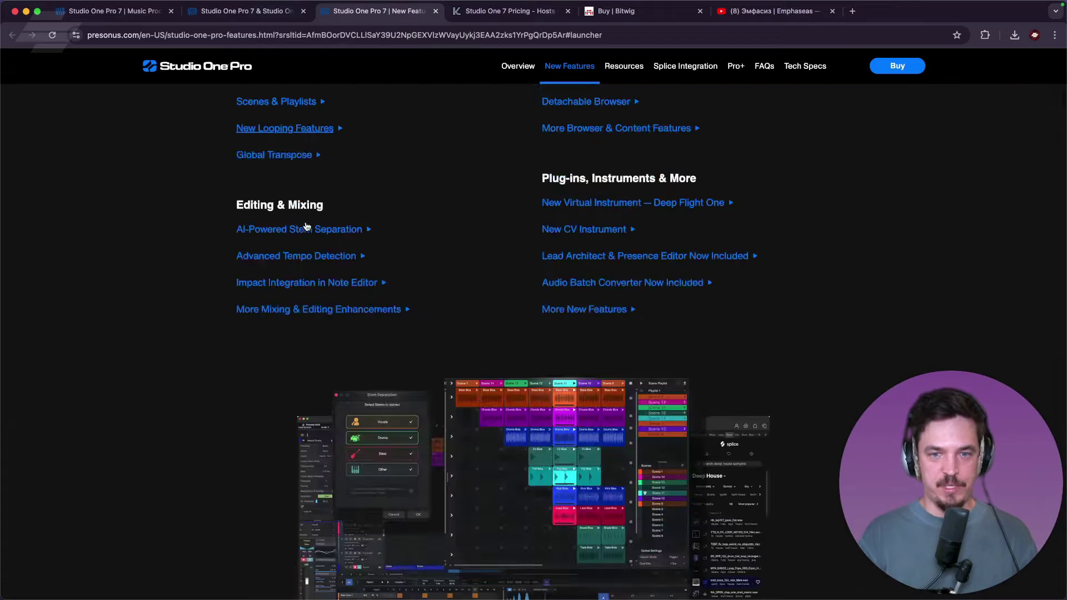
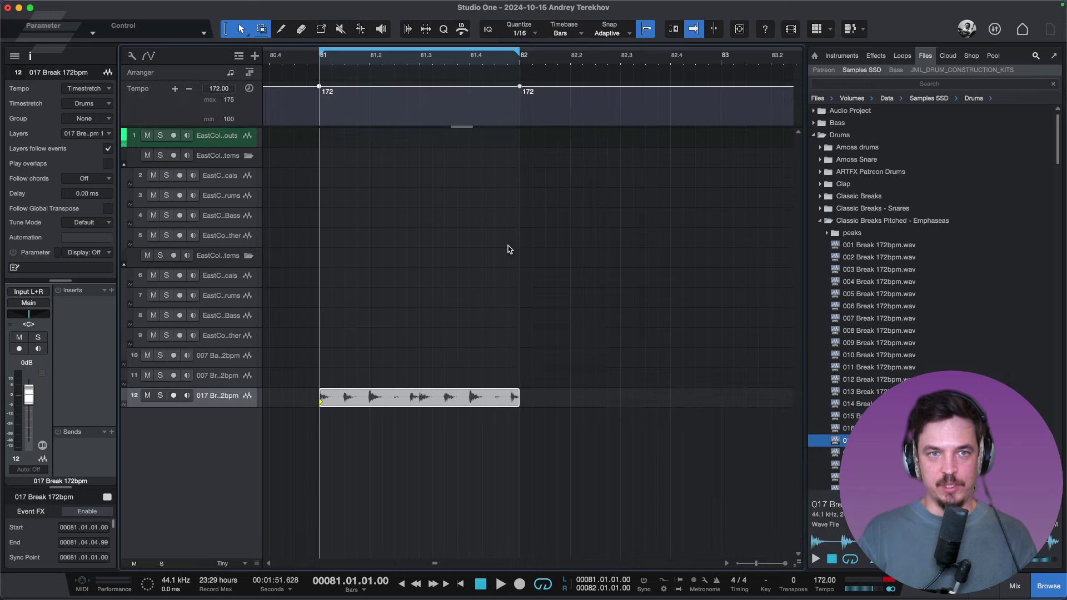
Extract the tempo of the 007 Break 172bpm event on track 11 to the Tempo Track.
scroll(532, 162, down, 3)
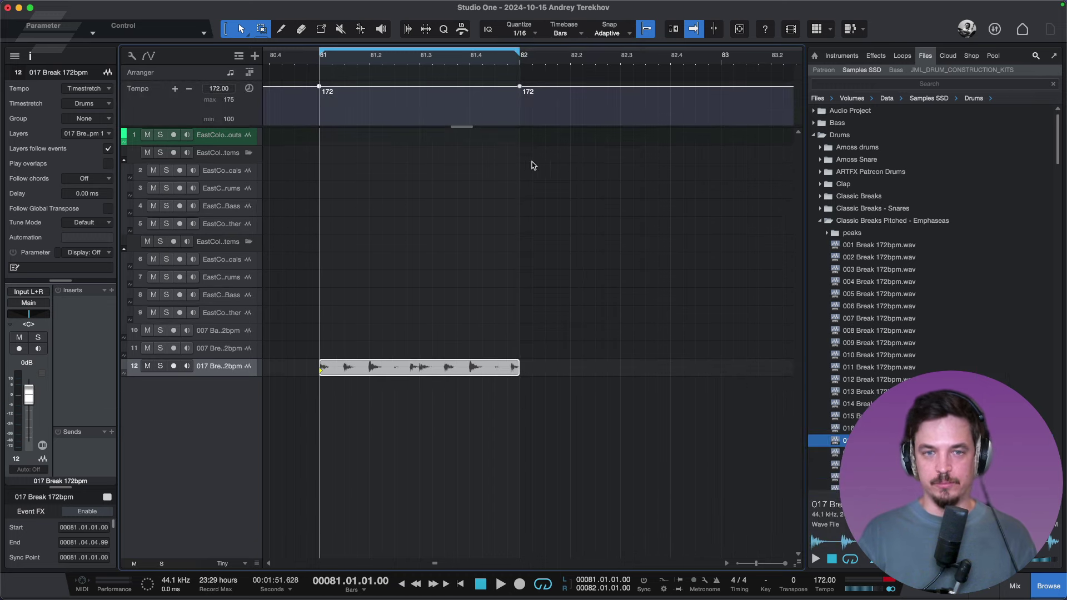
scroll(559, 194, down, 5)
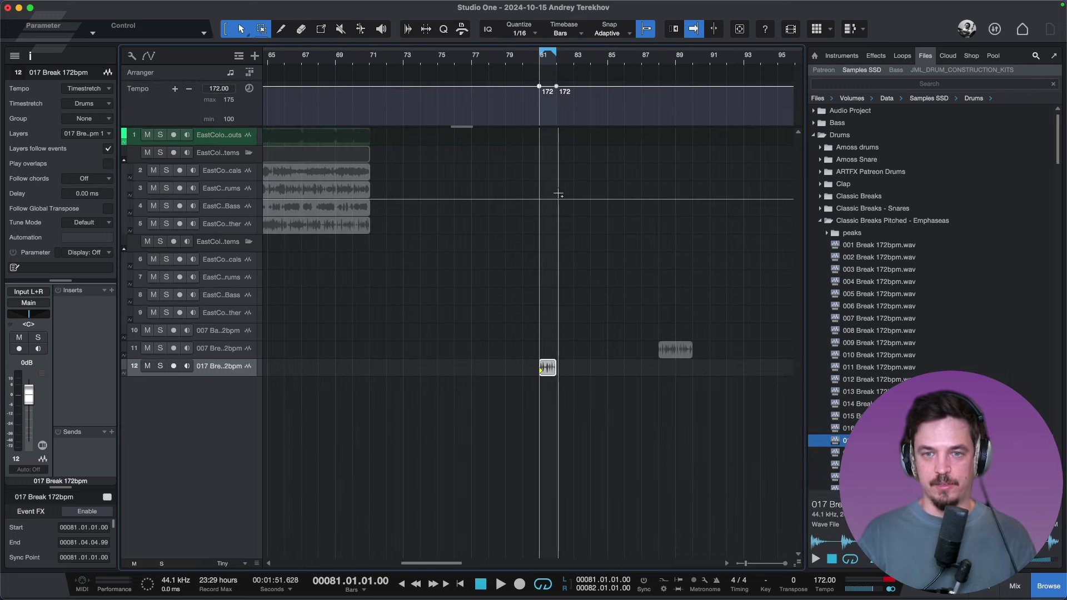
right_click(670, 356)
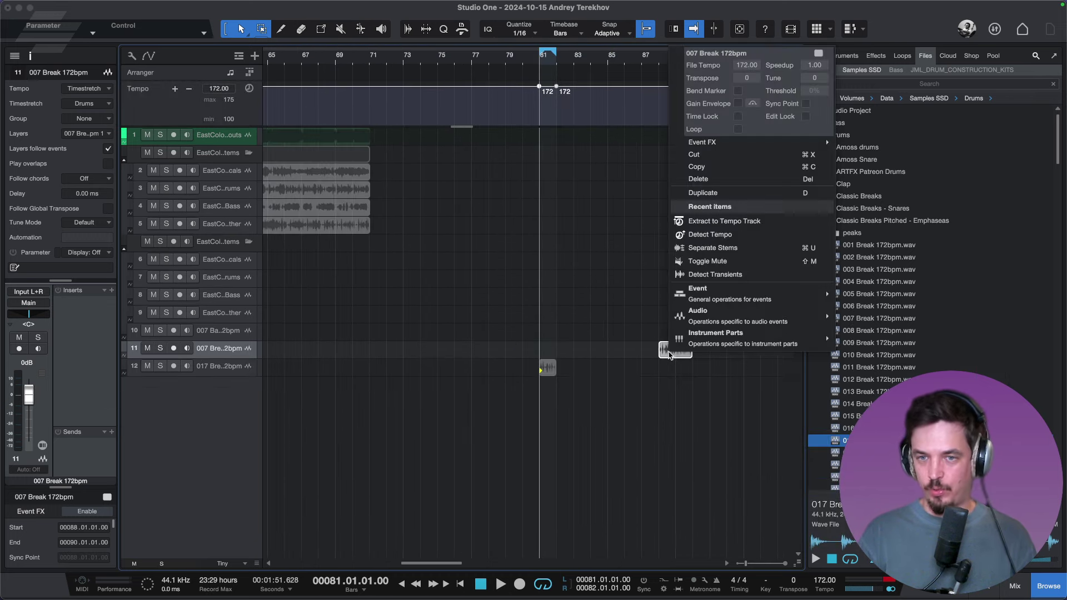
click(734, 220)
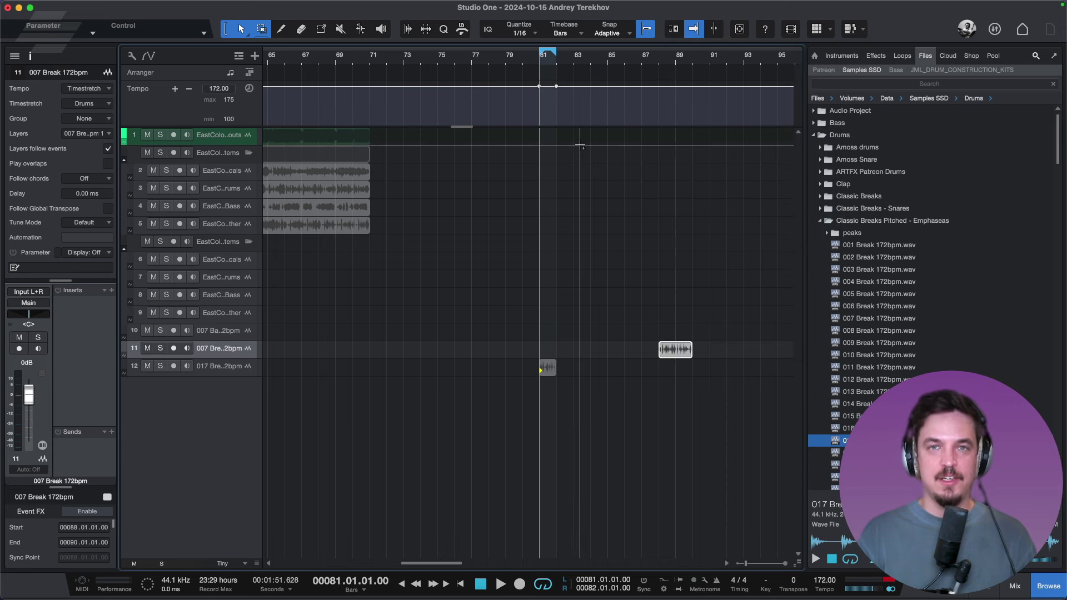
scroll(581, 250, down, 3)
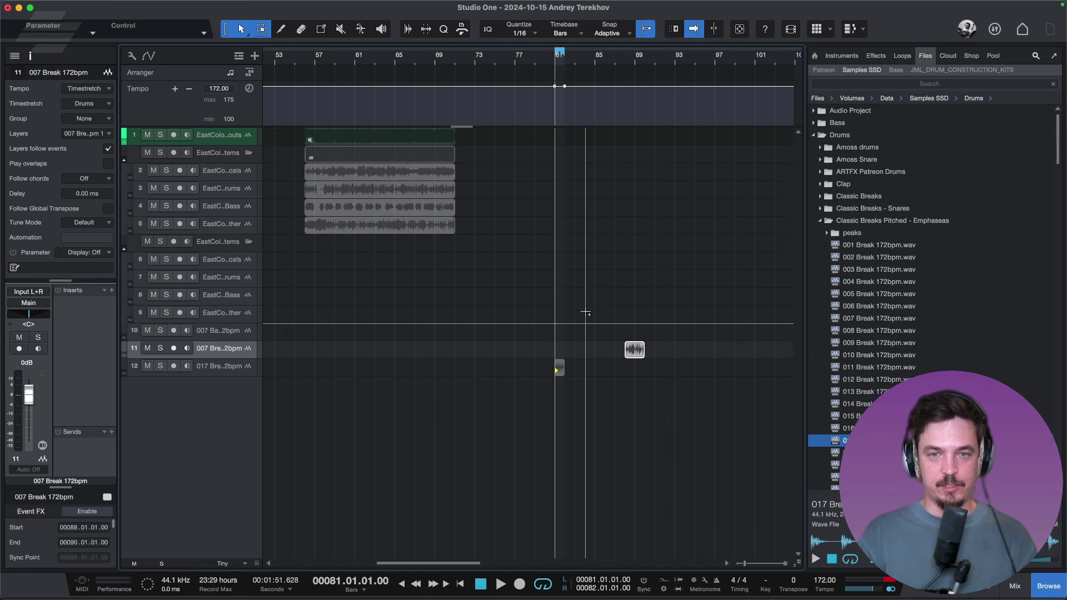
scroll(584, 310, down, 3)
Review the Advanced Tempo Detection section of the New Features page in the browser.
scroll(567, 353, up, 2)
scroll(544, 352, down, 2)
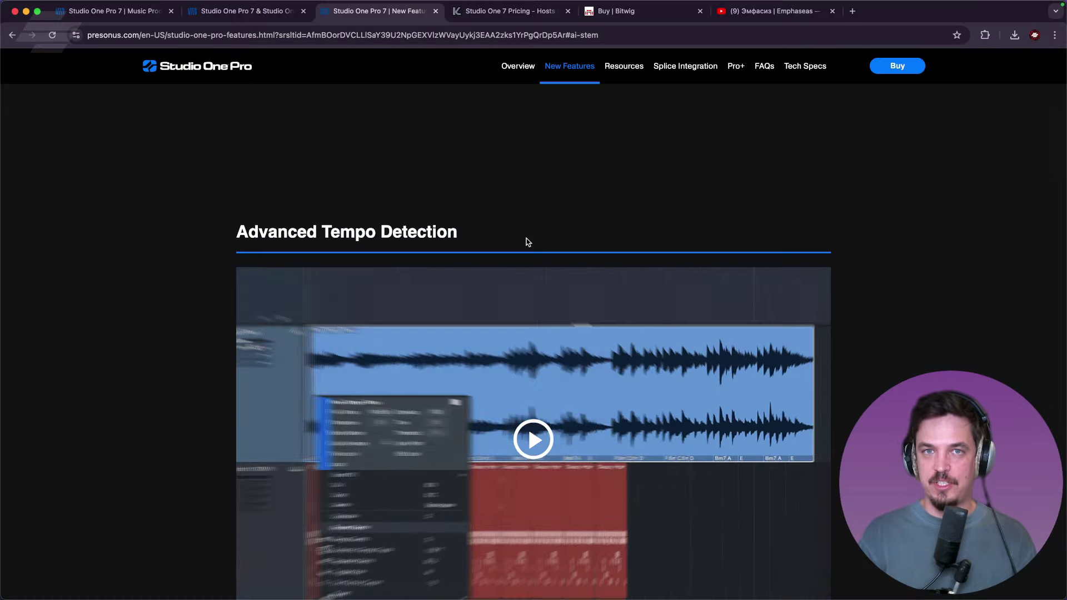
scroll(528, 242, down, 4)
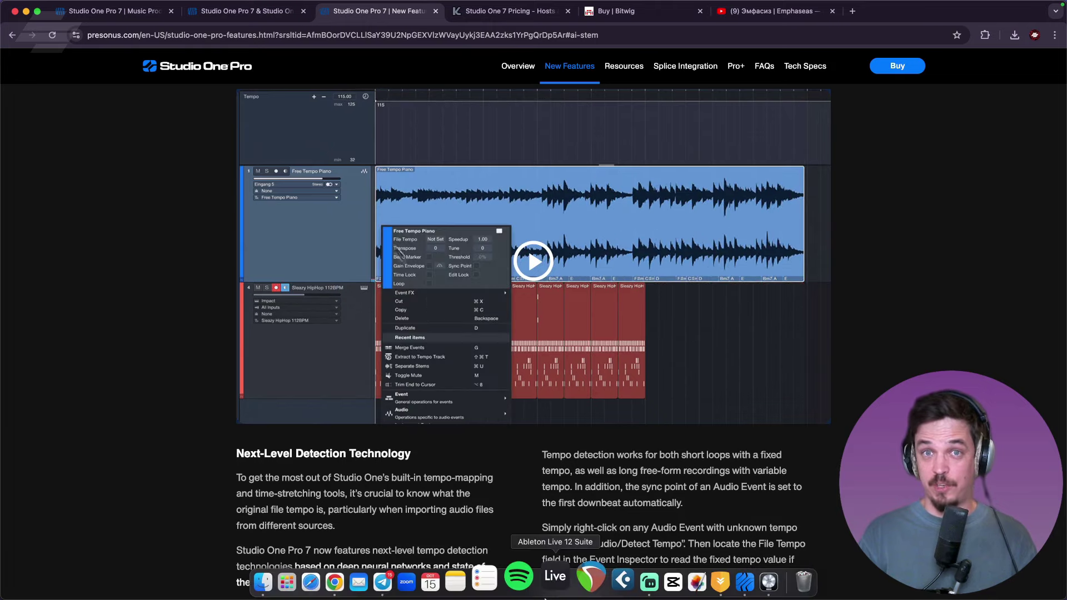
Switch to Logic Pro, open the Vocals stem region in the audio editor and show its Smart Tempo view for comparison.
click(674, 593)
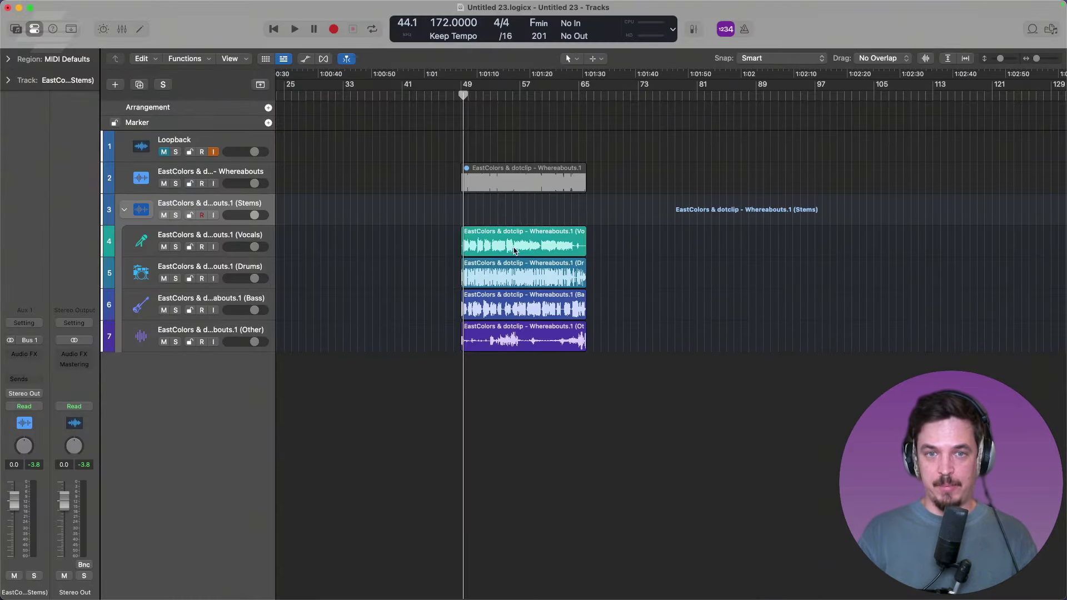
double_click(516, 250)
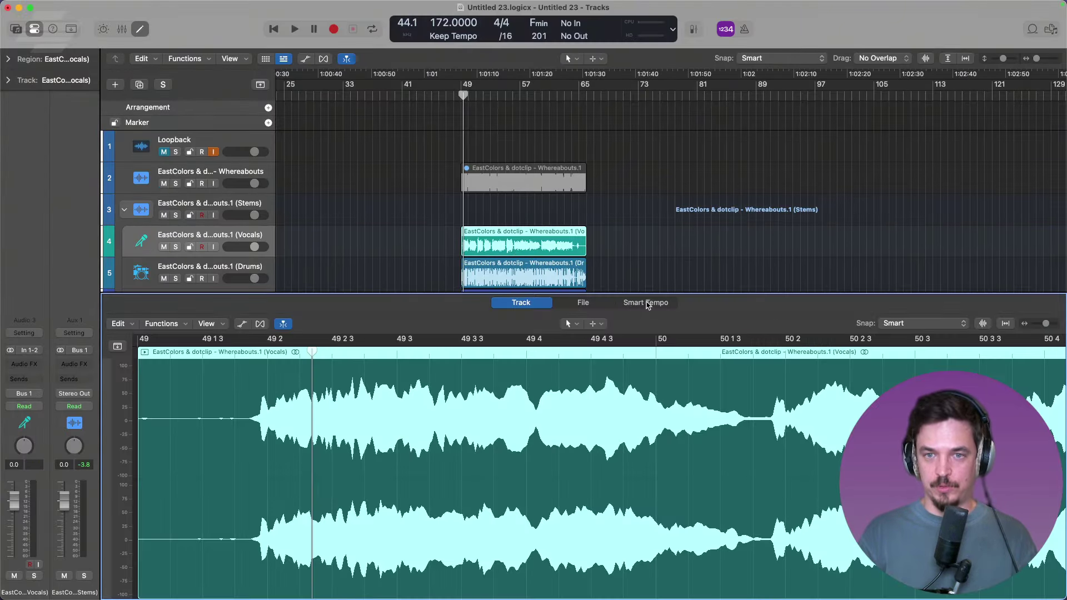
click(645, 302)
click(592, 477)
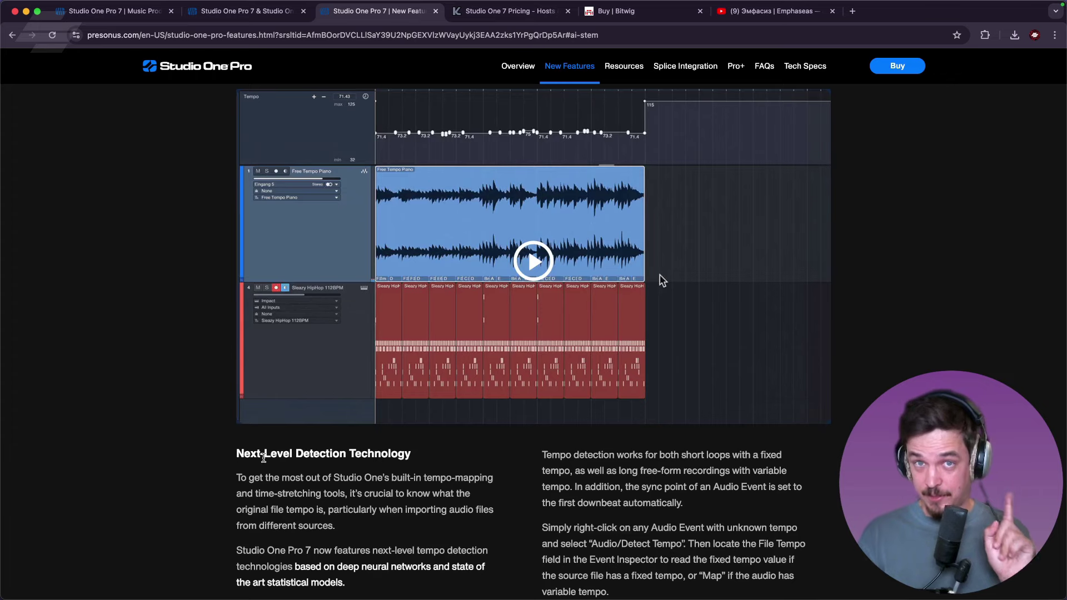
Read on from the Next-Level Detection Technology text to the Impact Integration in Note Editor section in the browser.
scroll(383, 442, down, 5)
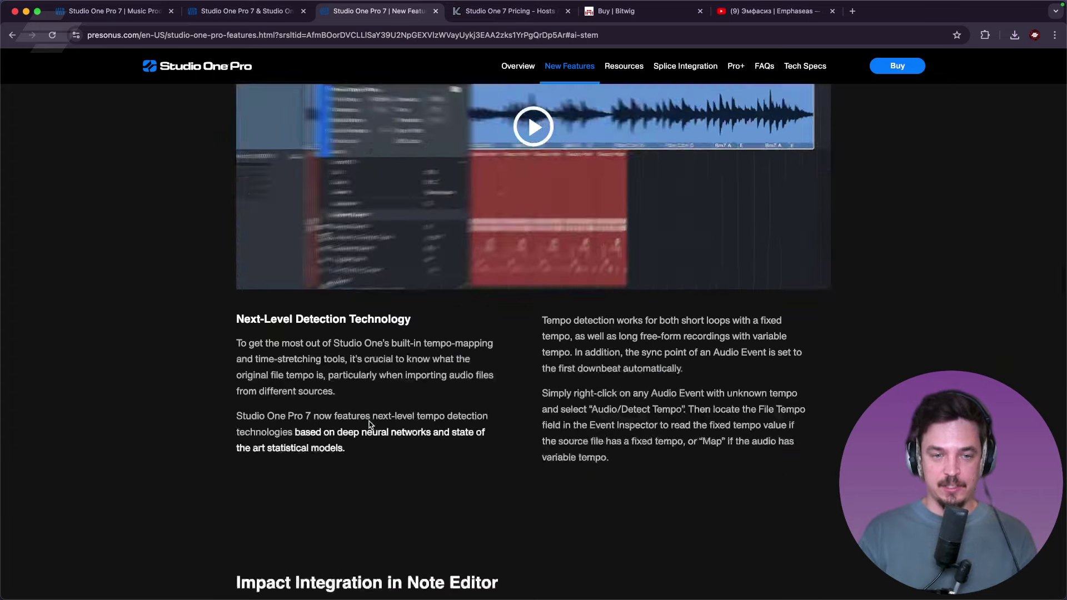
scroll(383, 443, down, 2)
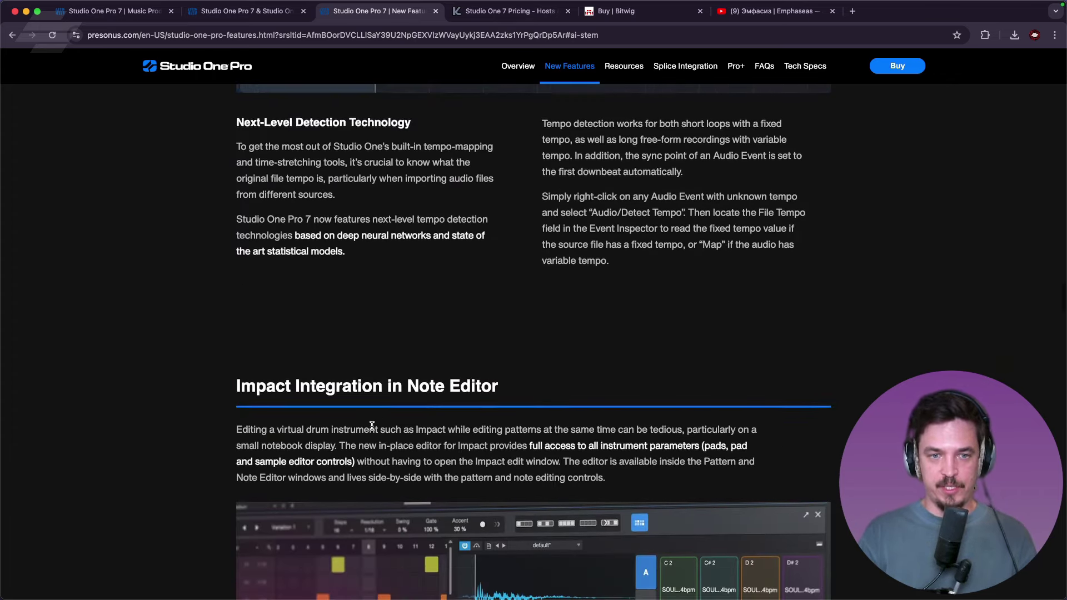
scroll(374, 412, down, 4)
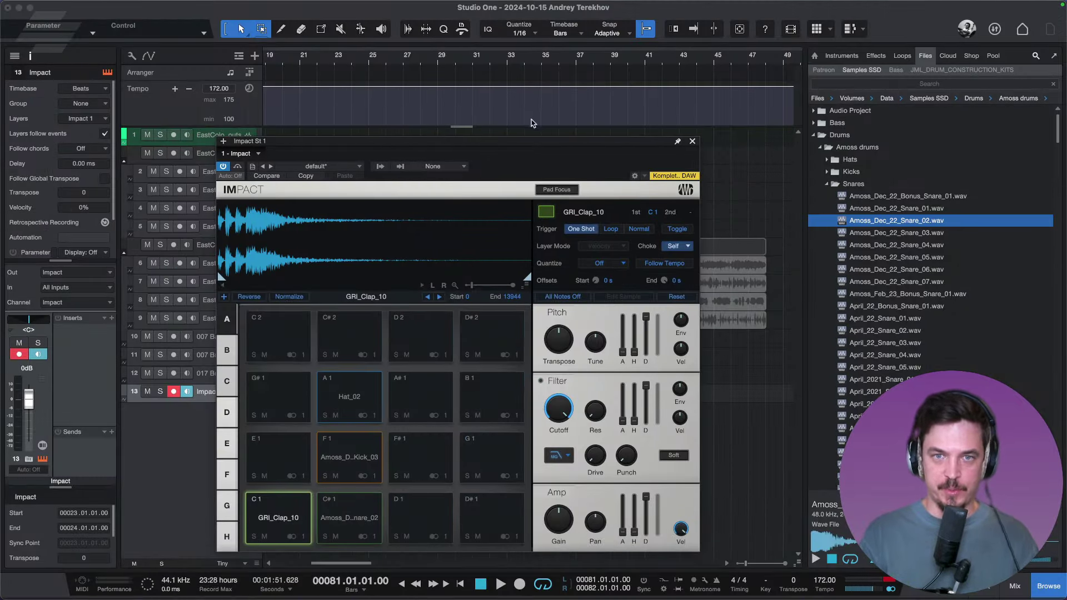
Close the Impact window and open the Impact track's part at bar 23 in the note editor.
drag(535, 141, 633, 86)
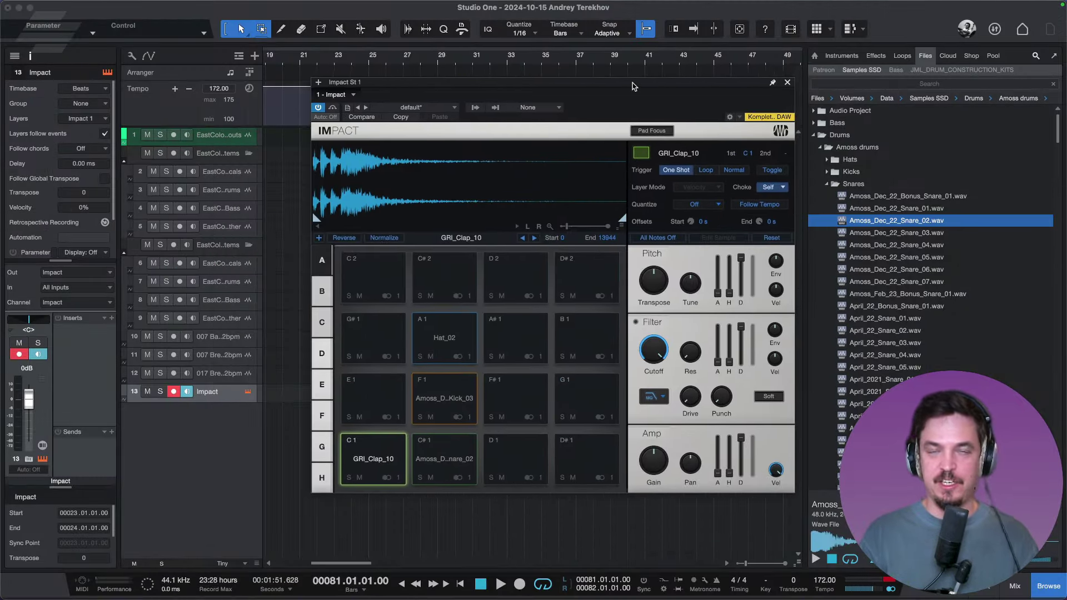
click(787, 82)
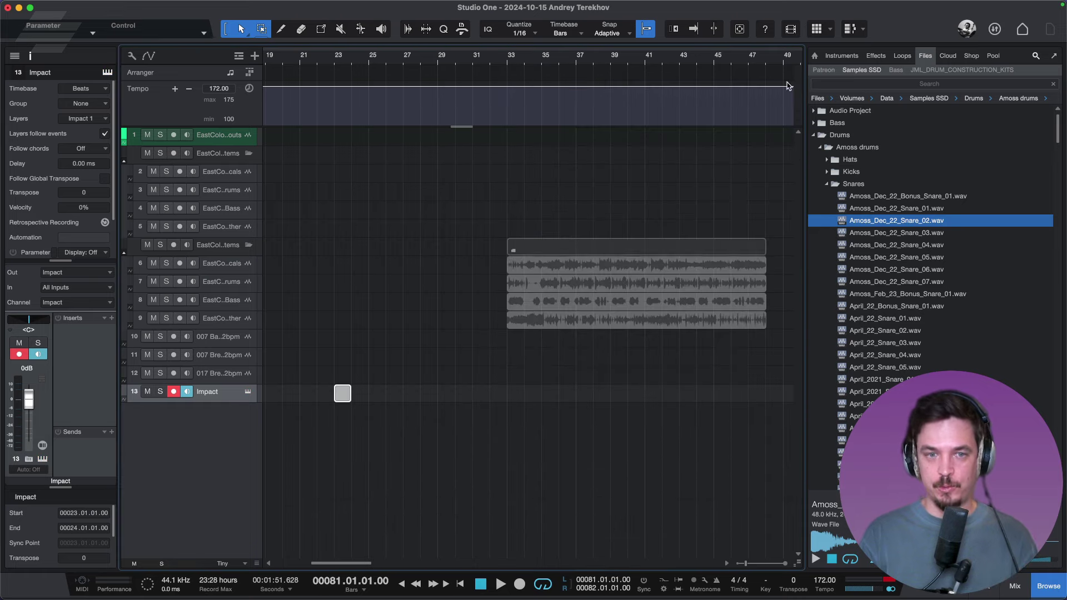
double_click(342, 394)
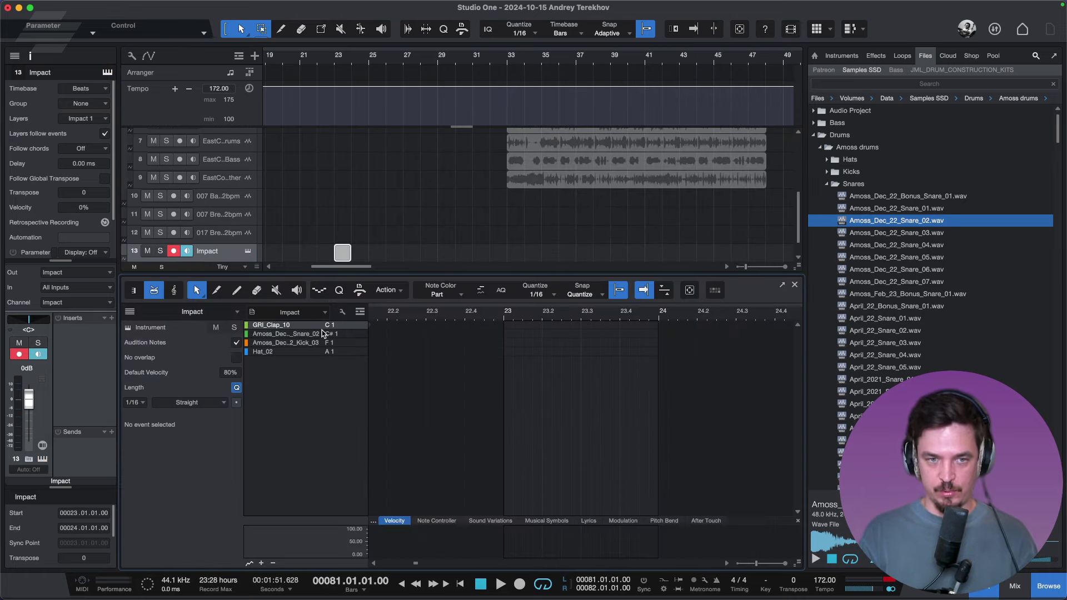
Enter four consecutive 1/16 notes in the Impact part: two GRI_Clap_10 notes, one Snare_02 note and one Kick_03 note.
click(514, 324)
click(524, 325)
click(534, 334)
click(544, 343)
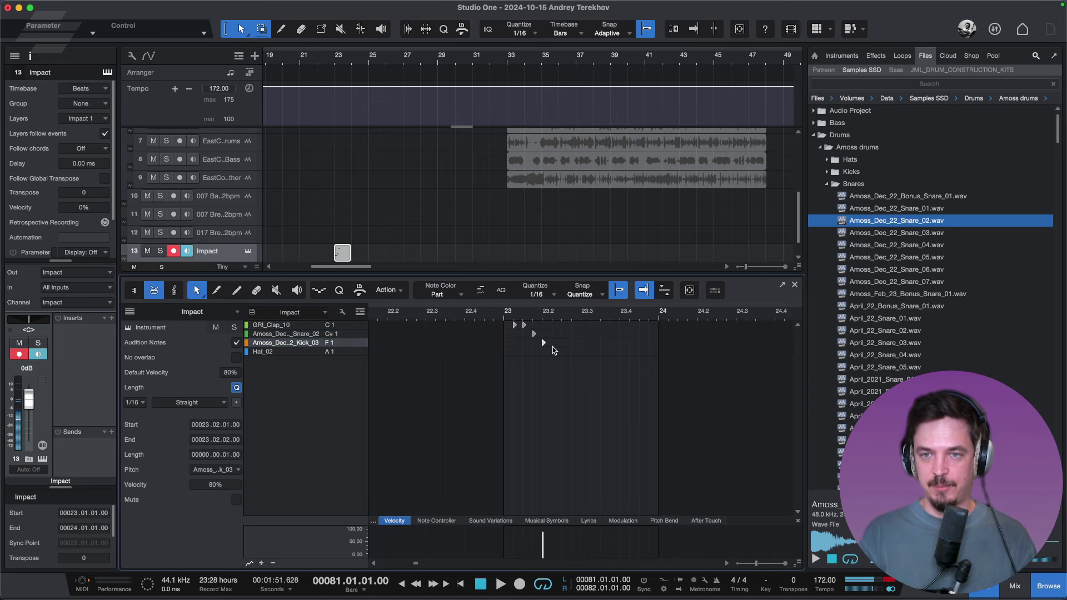
Show the integrated Impact editor beside the notes and audition its kick, hat, clap and snare pads.
click(715, 294)
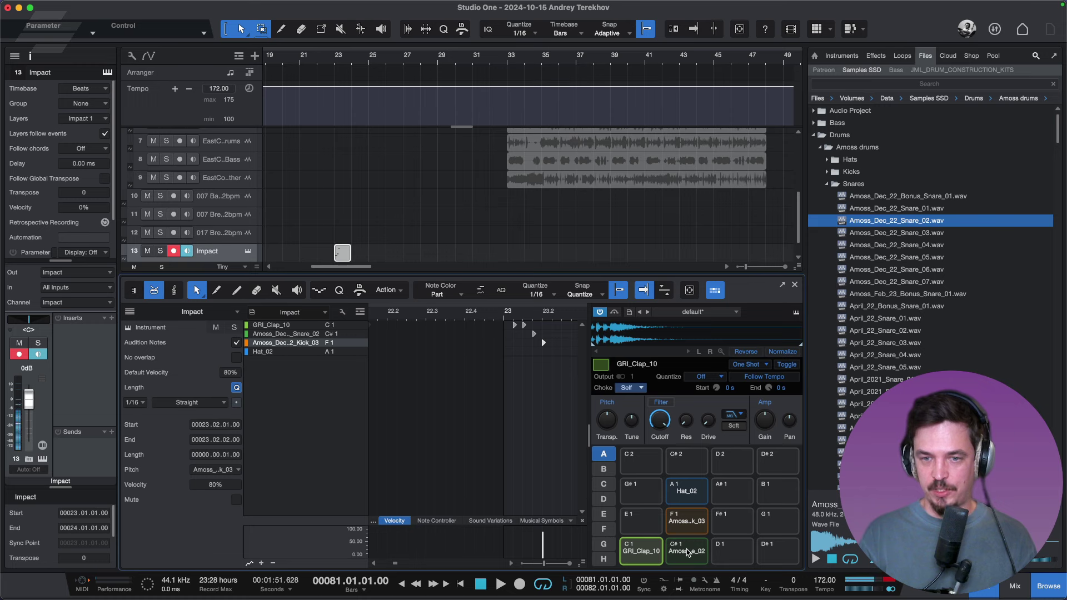
click(689, 520)
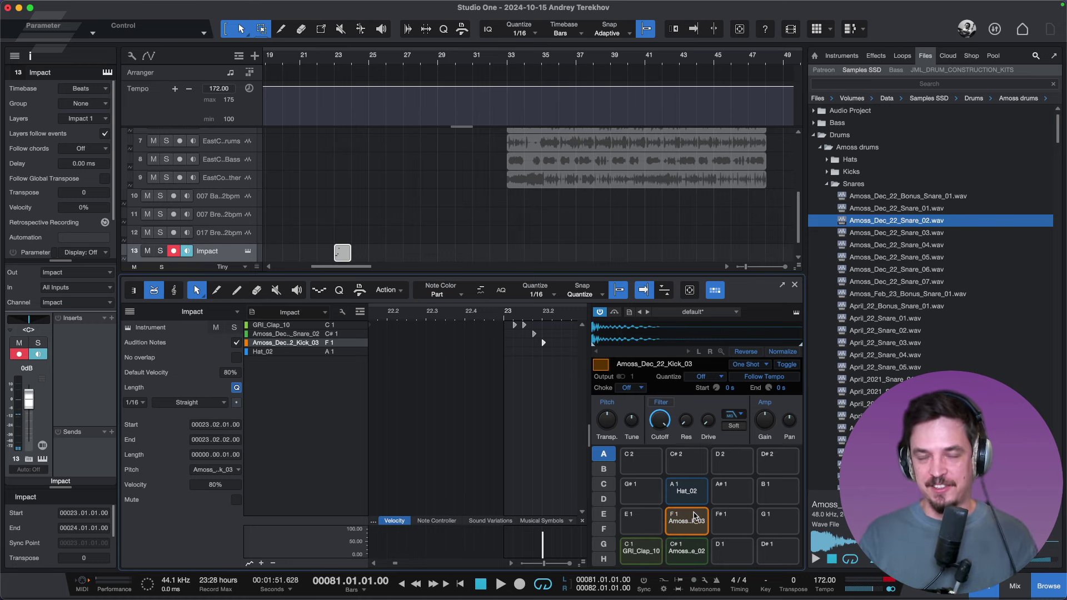
click(687, 491)
click(687, 520)
click(642, 551)
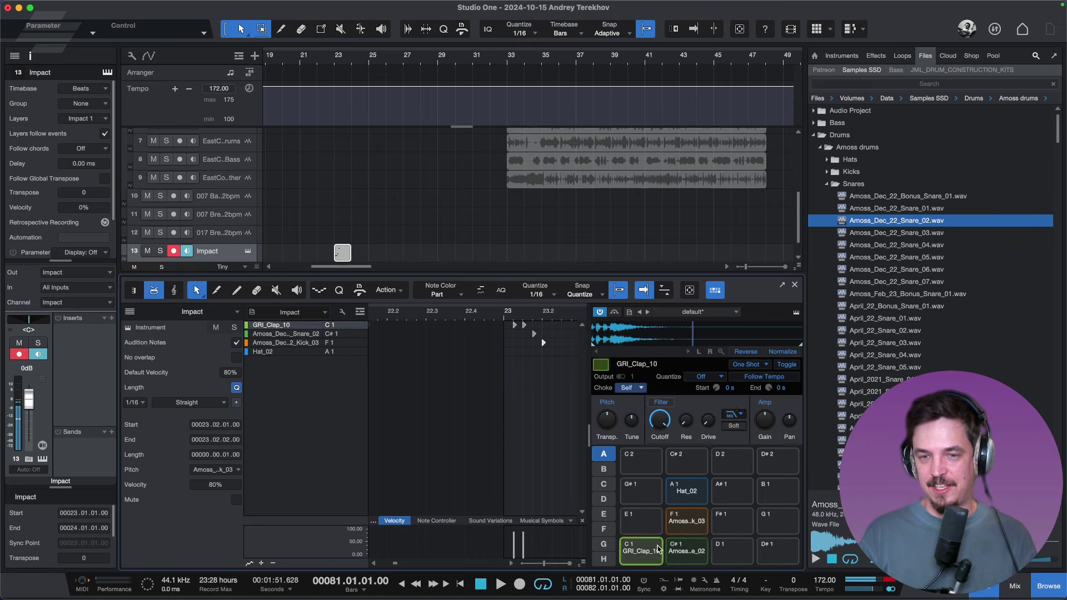
click(669, 552)
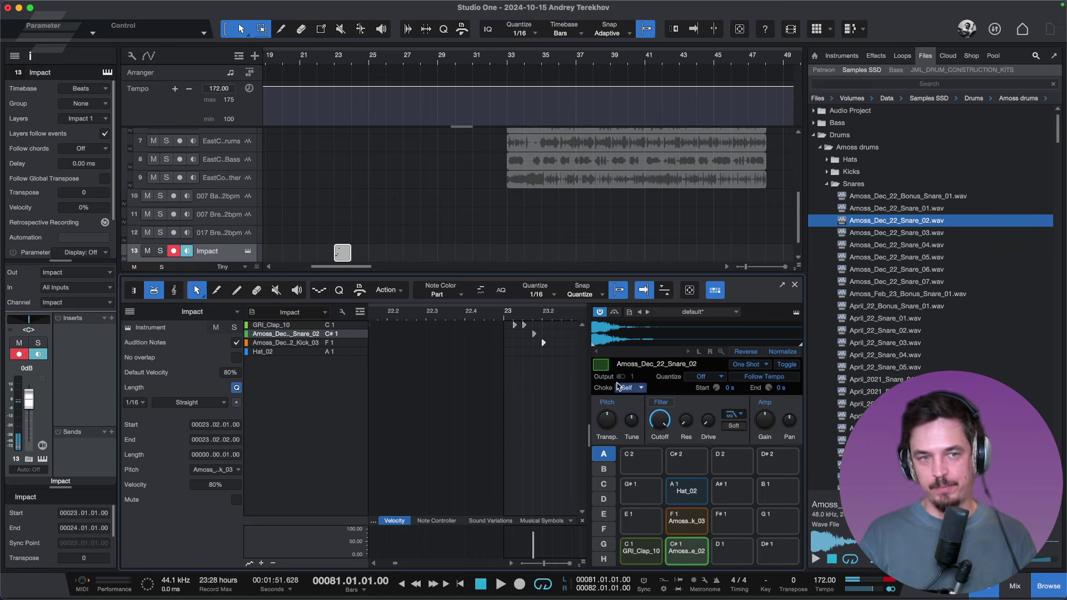
Briefly show the full Impact window for comparison and audition the clap, hat, kick and snare pads in the integrated editor again.
click(247, 252)
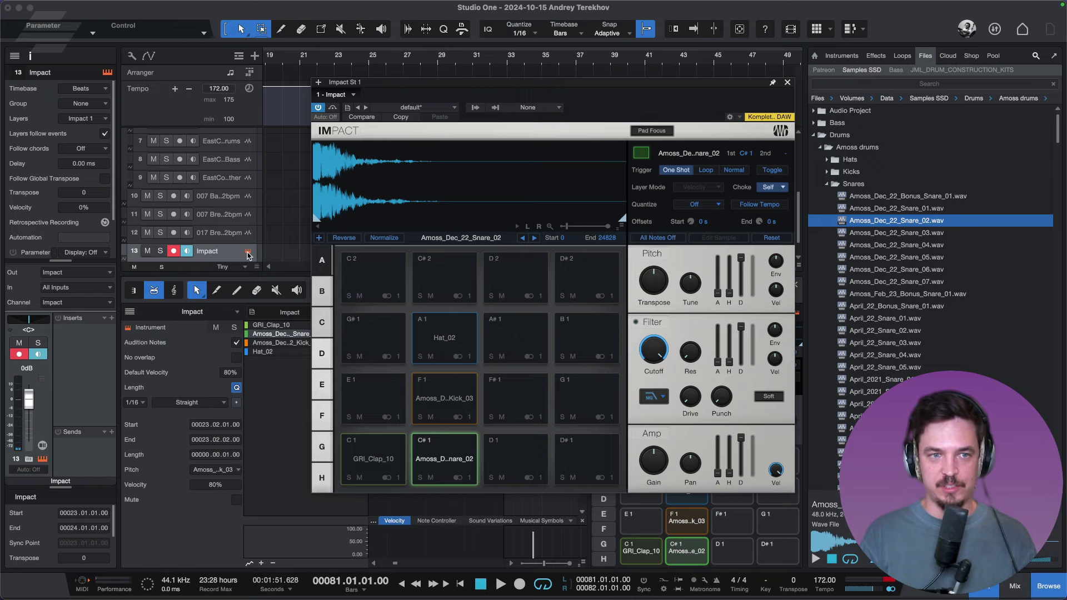
click(248, 252)
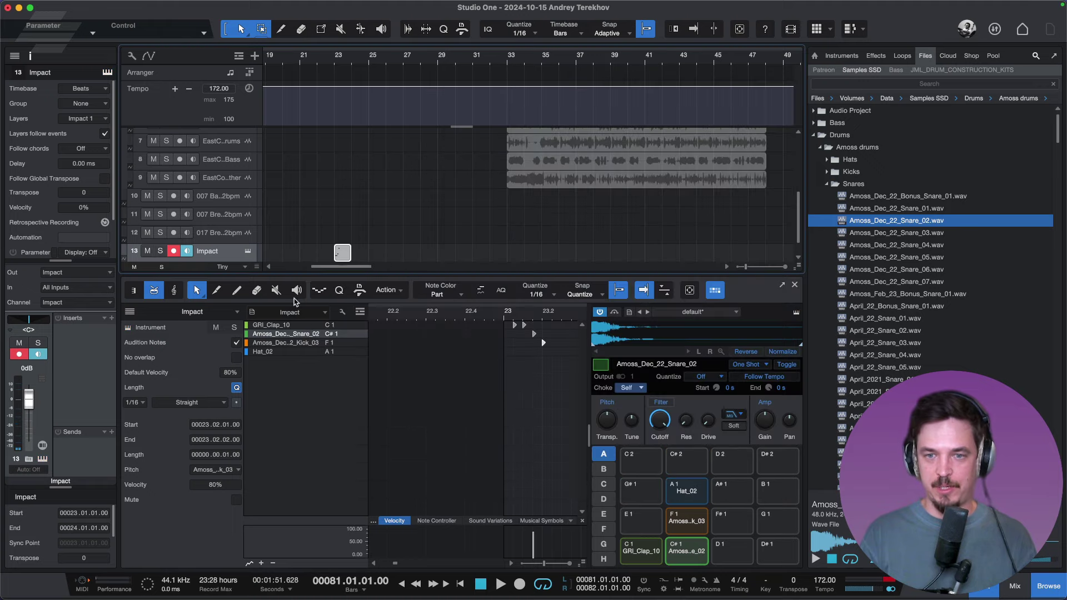
click(646, 556)
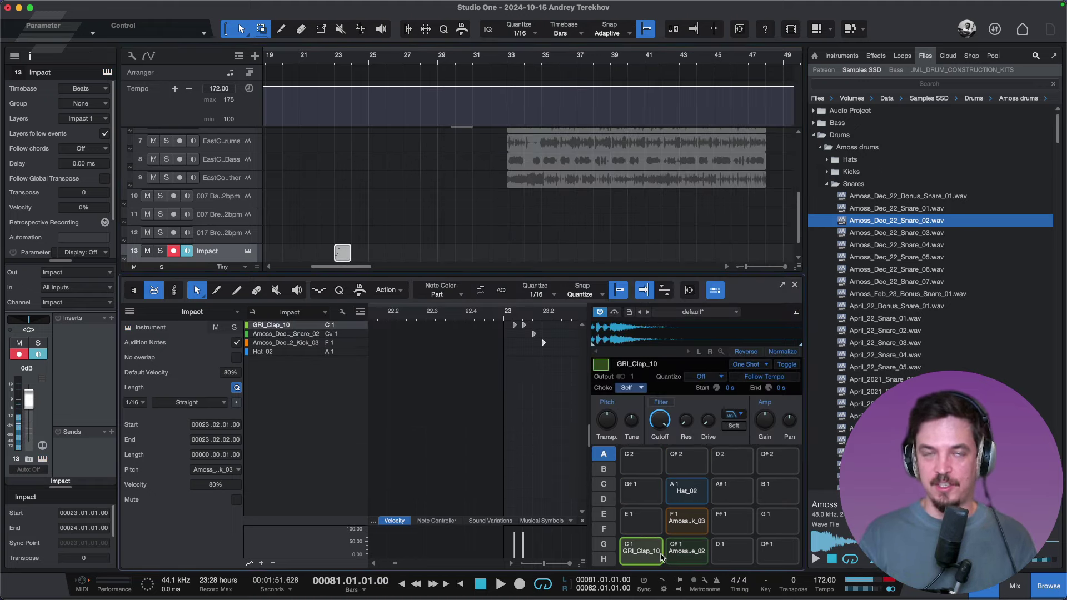
click(684, 502)
click(686, 528)
click(686, 553)
click(641, 553)
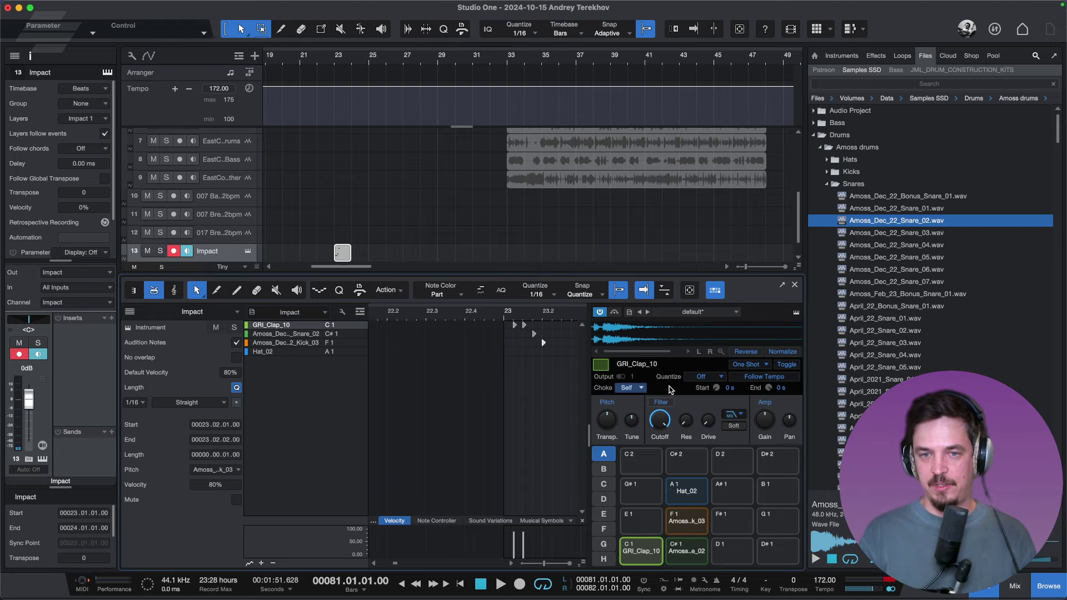
Reopen the full Impact window and step through the sample folder to load UKB_Drums_Clap_11 on the C 1 clap pad.
click(601, 329)
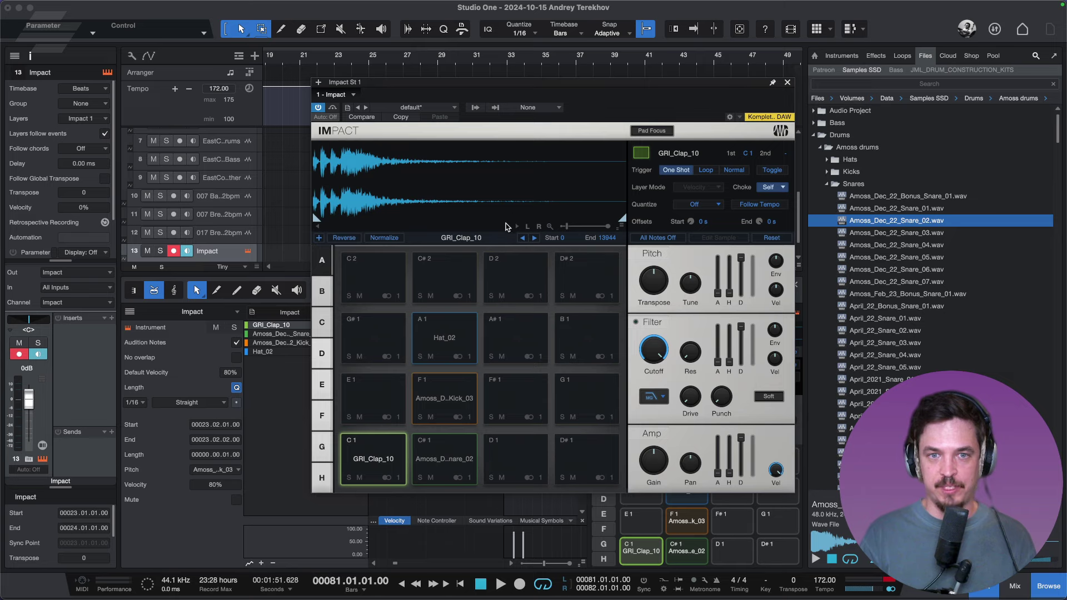
click(534, 238)
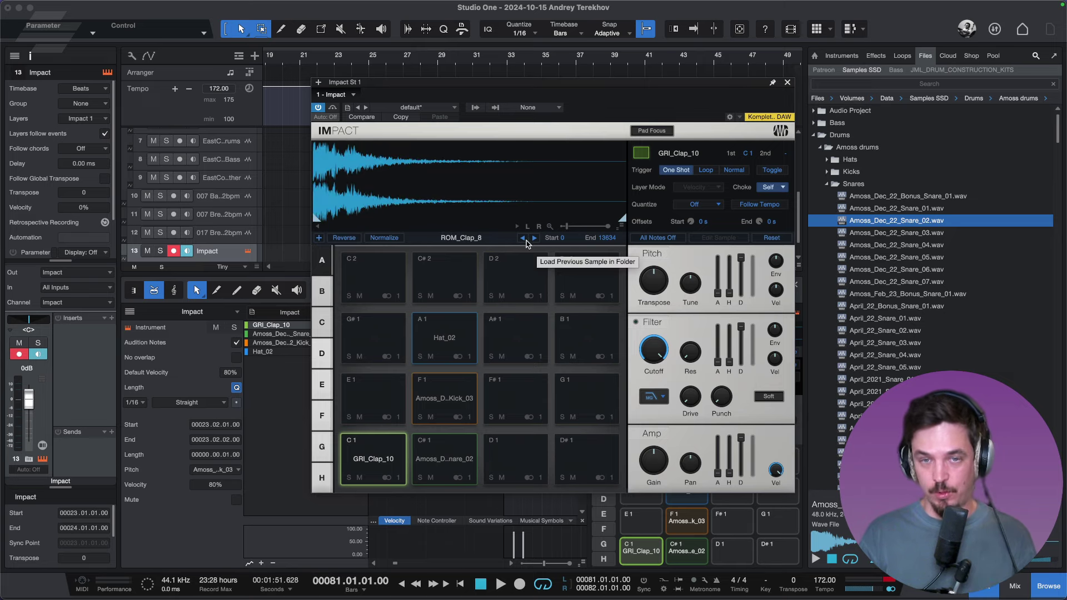
click(522, 238)
click(534, 238)
click(534, 238)
click(534, 238)
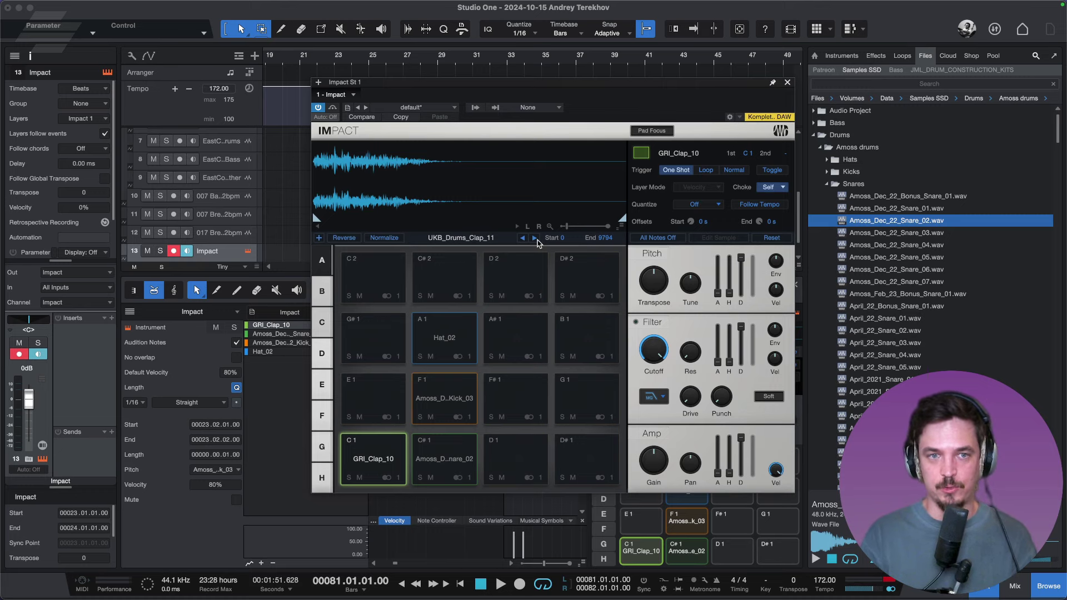
Step back through the sample folder to reload GRI_Clap_10 on the C 1 clap pad and close the full Impact window.
click(536, 239)
click(523, 238)
click(522, 238)
click(523, 238)
click(523, 238)
click(523, 237)
click(528, 239)
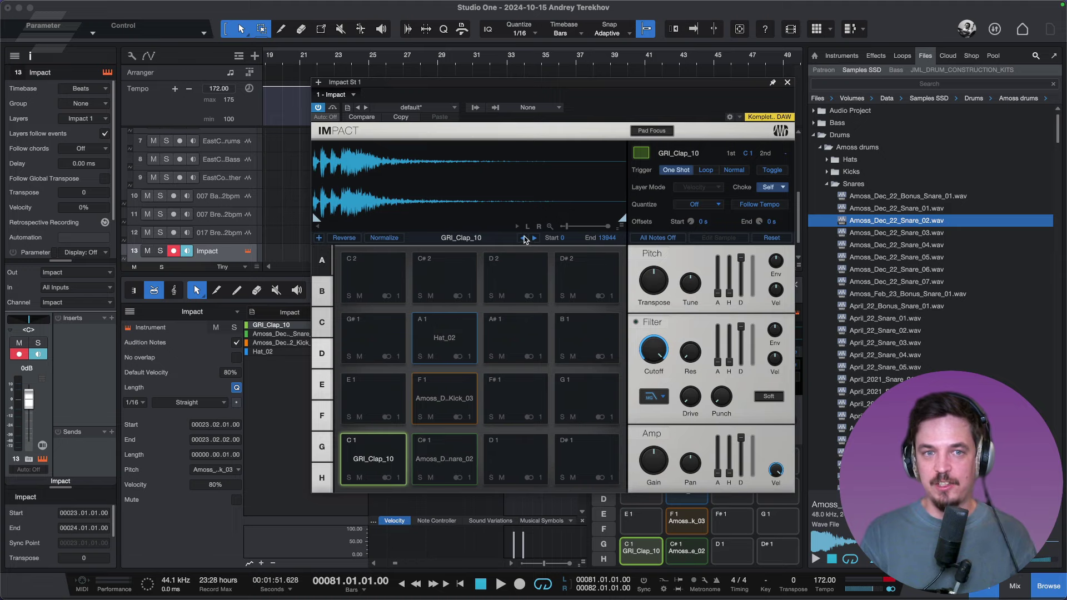
click(788, 83)
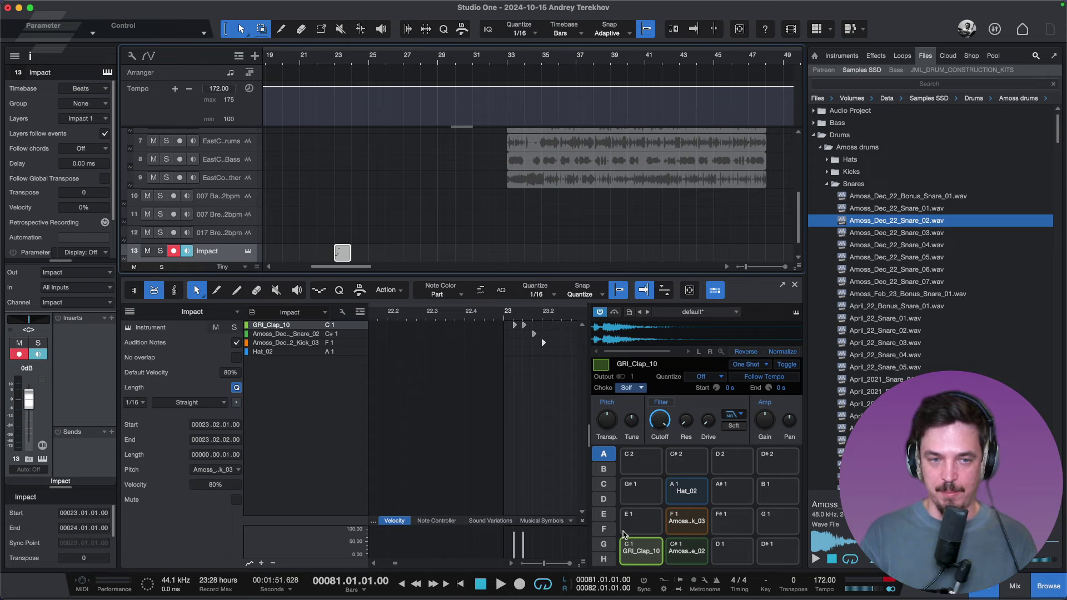
Switch to the browser to view the More Mixing & Editing Enhancements section on the features page, and return to Studio One.
key(super+Tab)
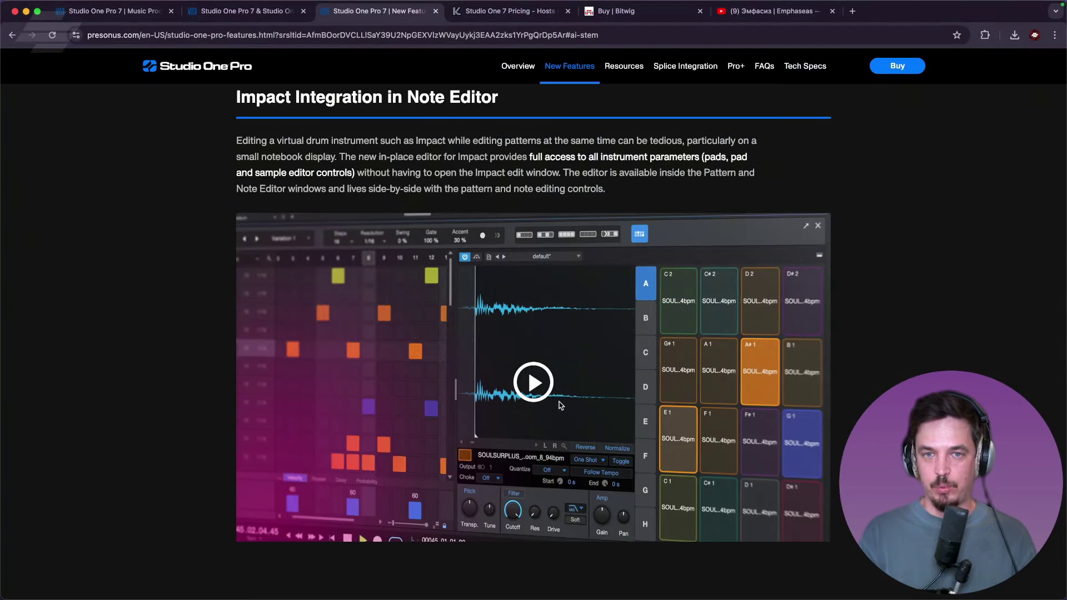
scroll(560, 407, down, 5)
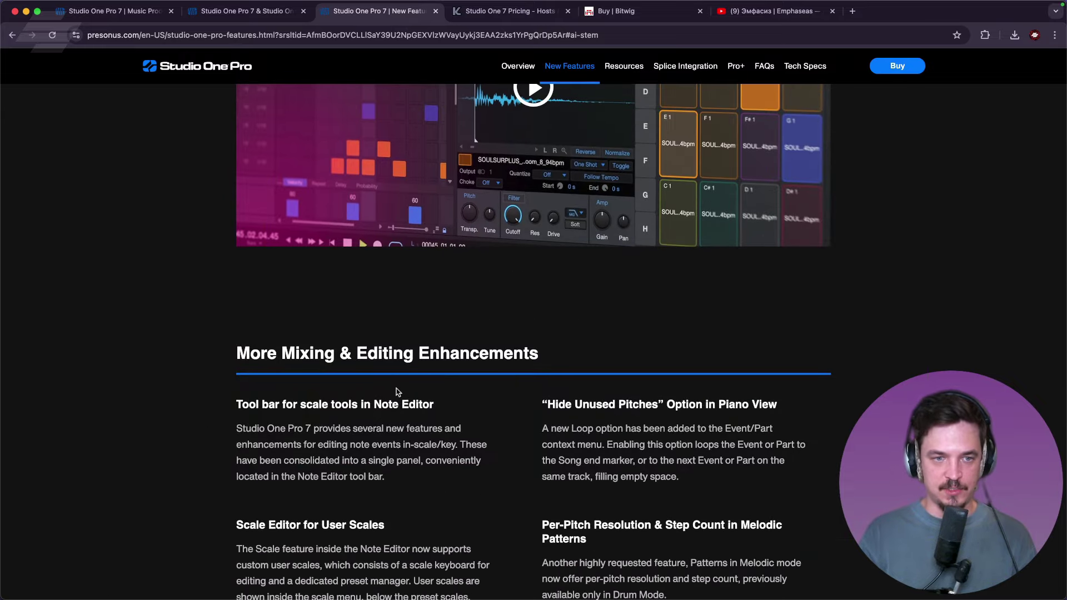
scroll(242, 392, down, 1)
scroll(409, 384, down, 1)
key(super+Tab)
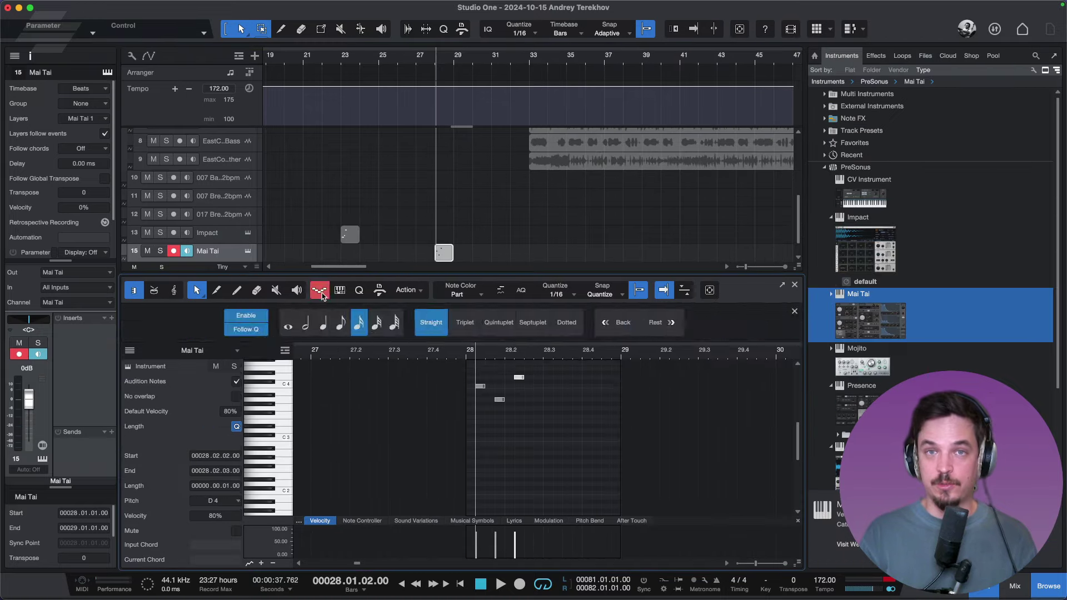
Show and hide the Scale panel above the Mai Tai part's notes, briefly comparing it with the Quantize panel.
click(332, 292)
click(332, 292)
click(339, 292)
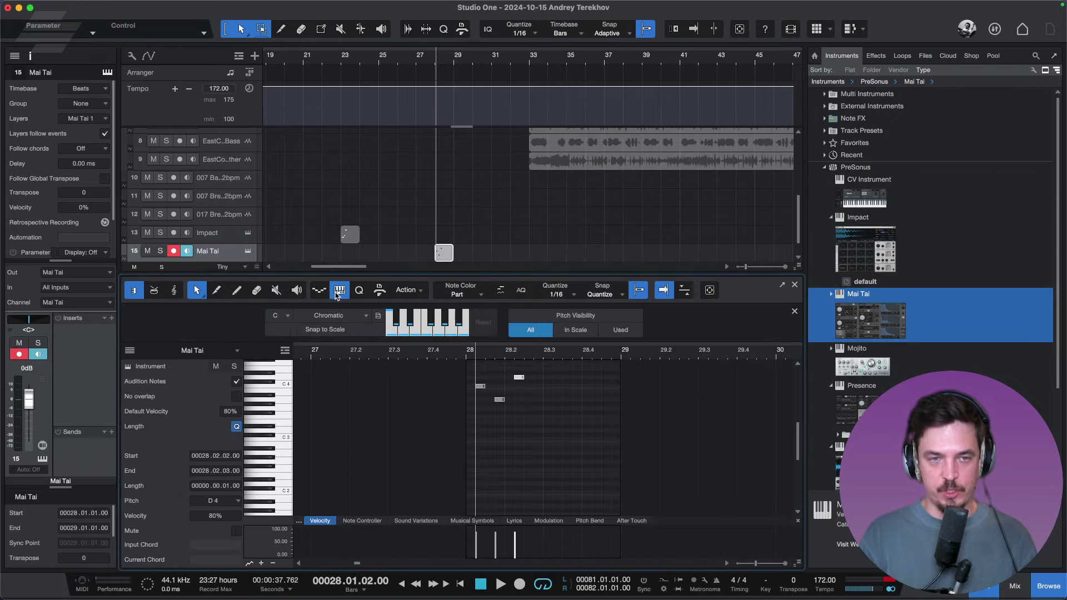
click(358, 292)
click(359, 291)
click(340, 291)
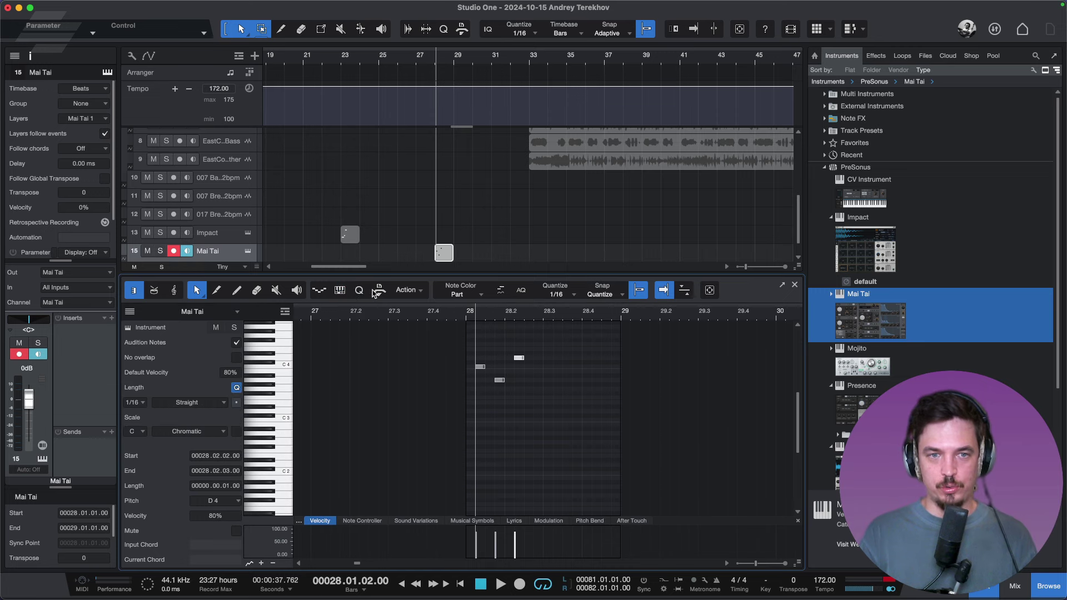
click(340, 291)
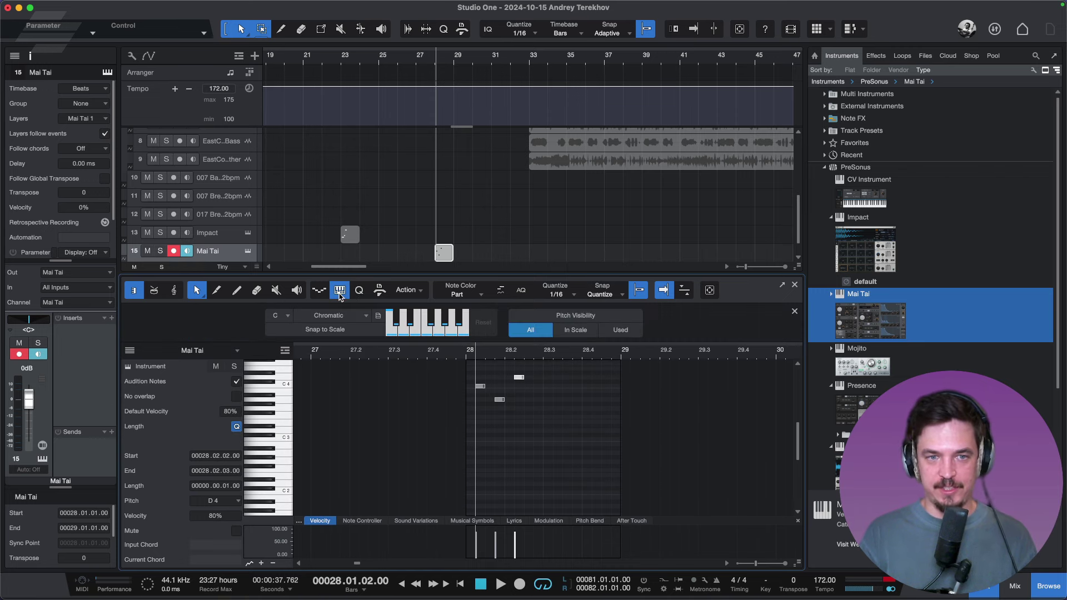
click(340, 294)
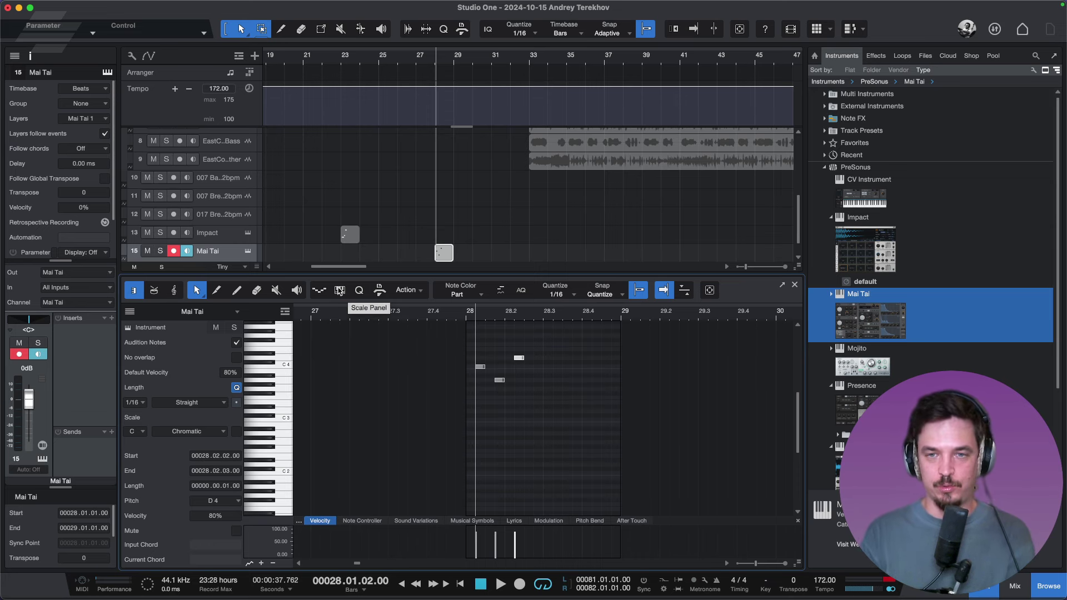
click(341, 290)
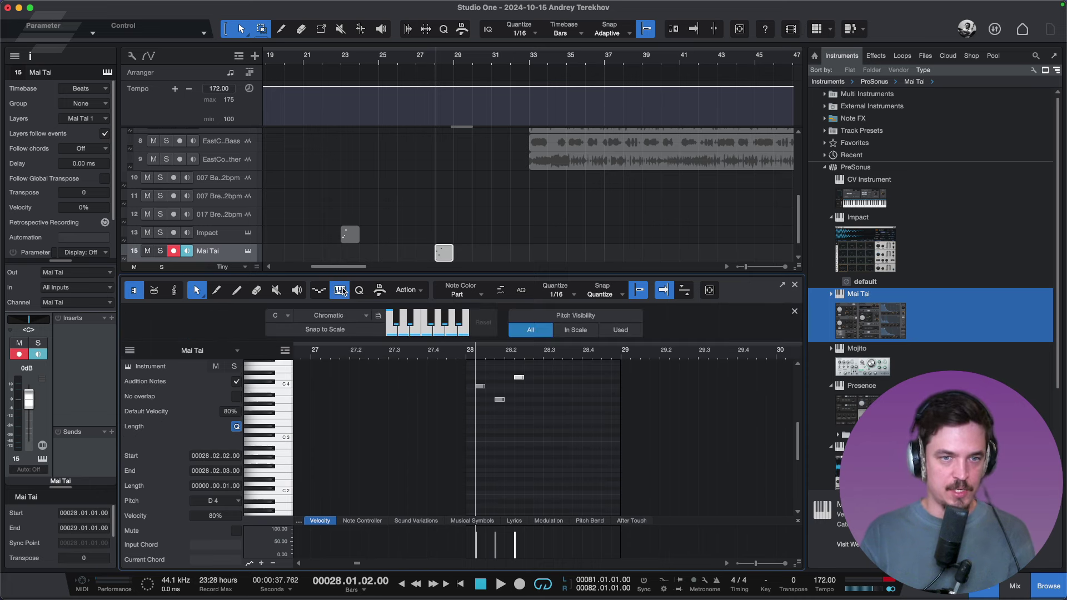
click(341, 291)
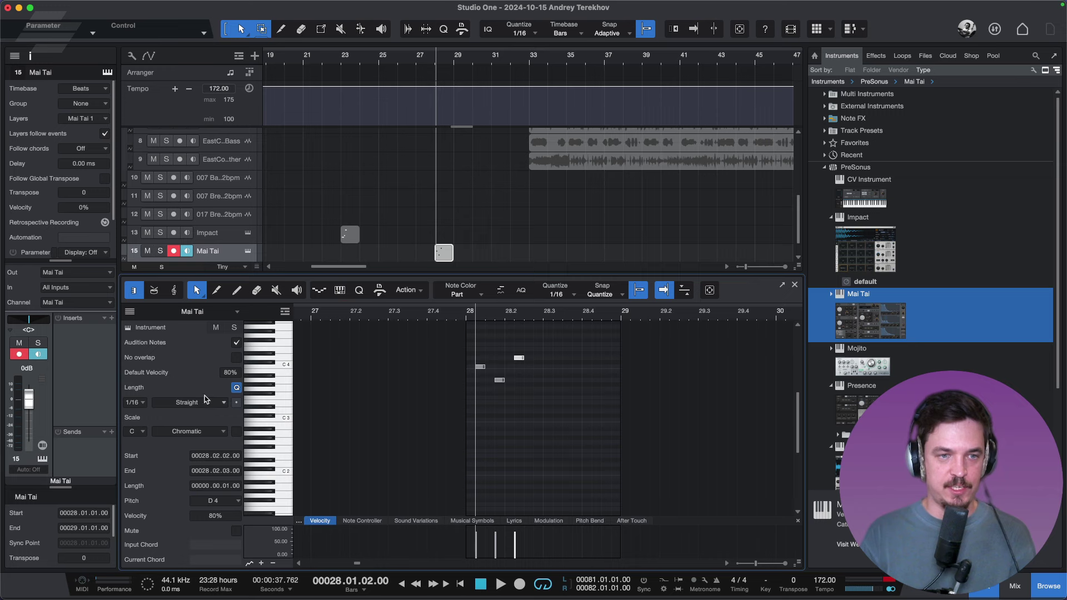
Show the Quantize panel and the Scale panel once more in the Mai Tai note editor, leaving both hidden.
click(361, 292)
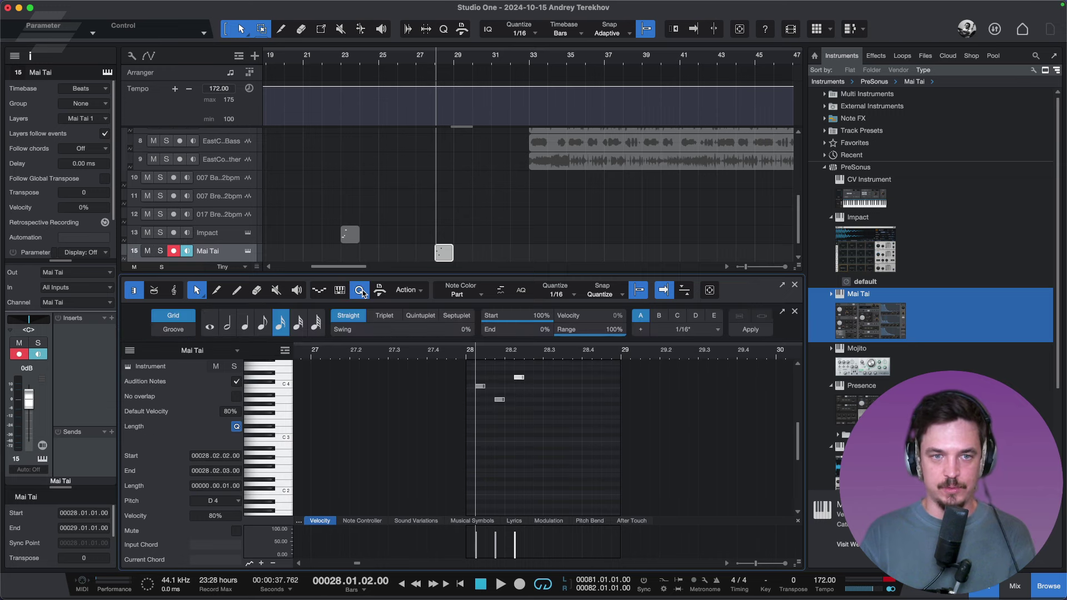
click(362, 292)
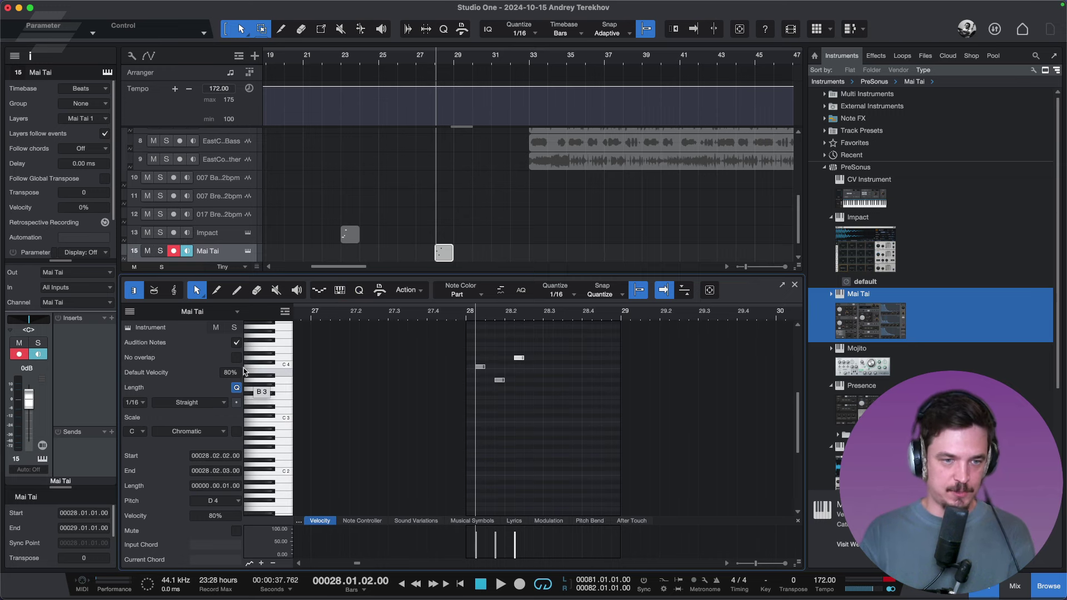
click(133, 291)
click(133, 291)
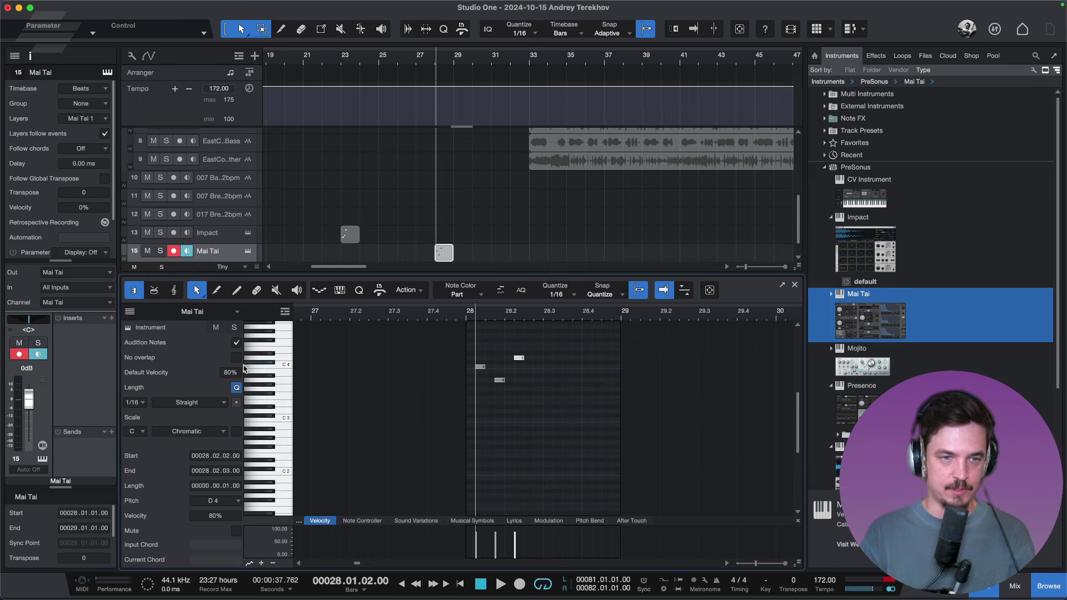
click(341, 290)
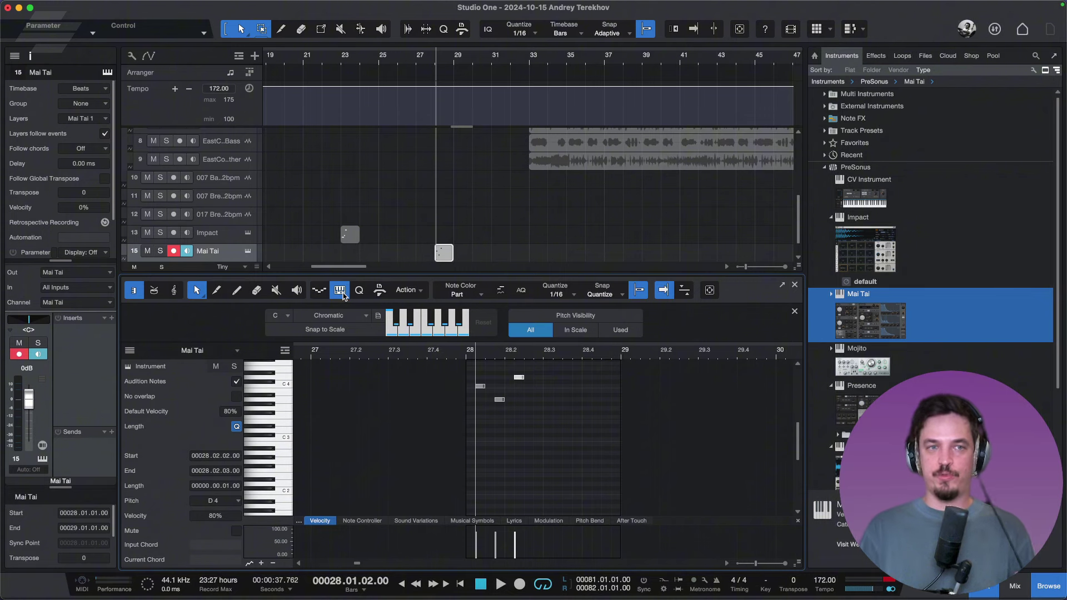
click(340, 290)
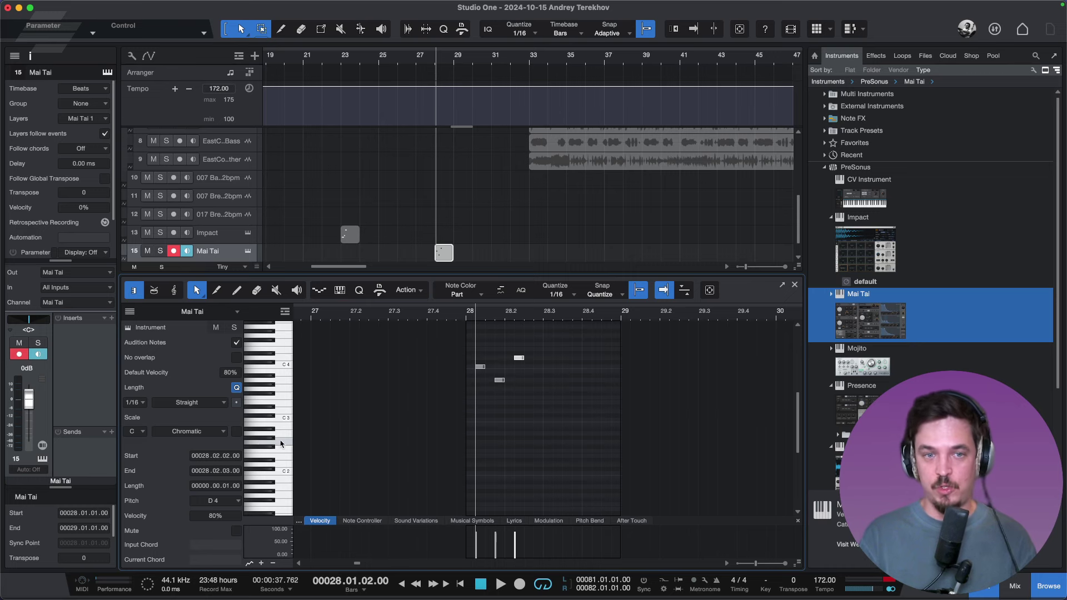
click(358, 291)
click(357, 294)
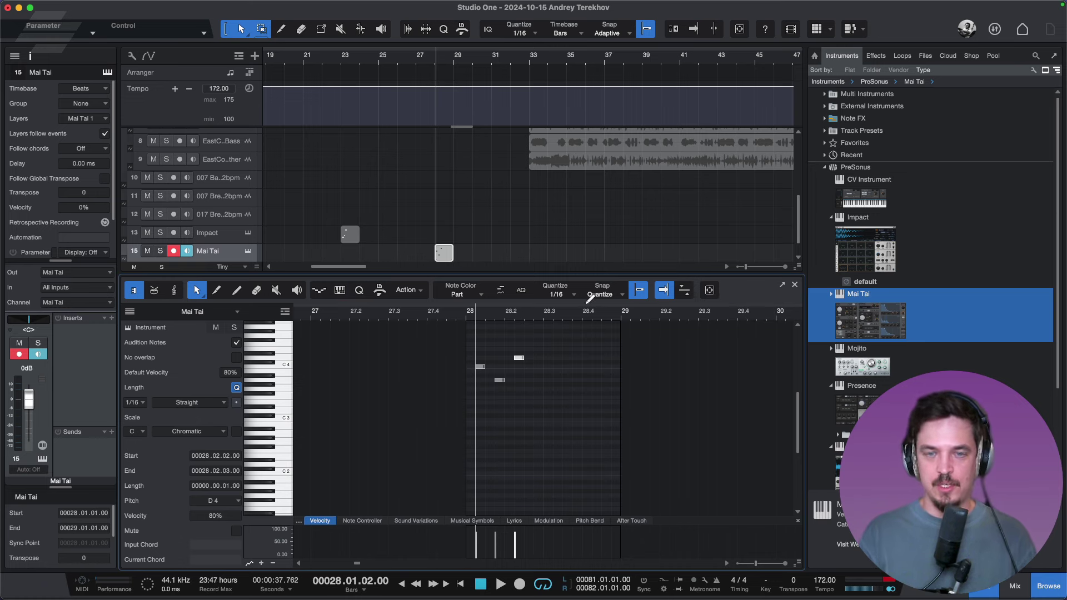
Switch to the browser and read the scale editor, hidden pitches, melodic pattern and note selection improvements on the features page.
key(super+Tab)
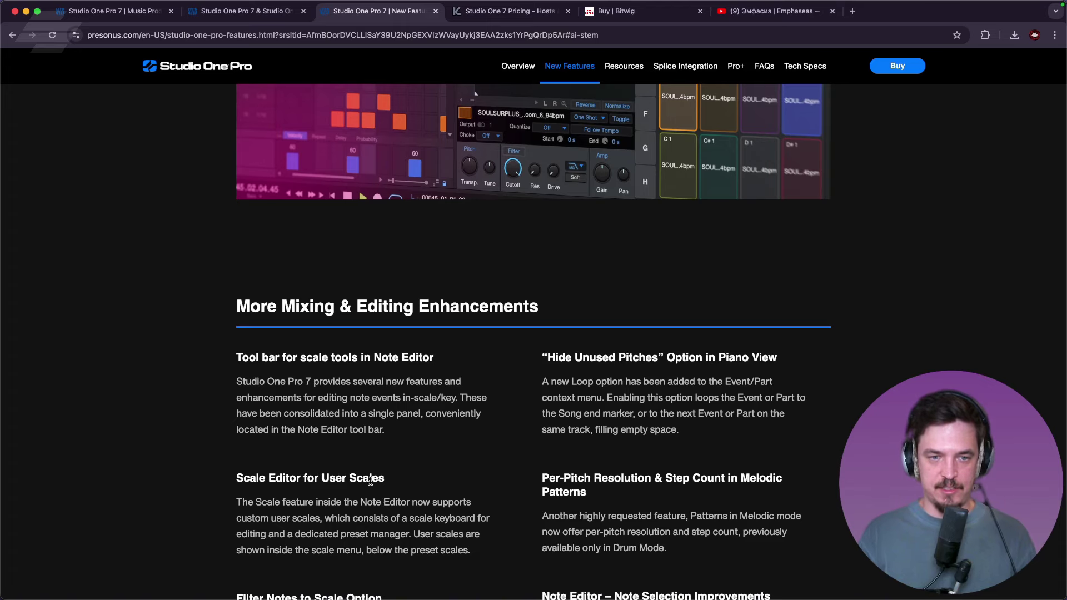
scroll(353, 489, down, 1)
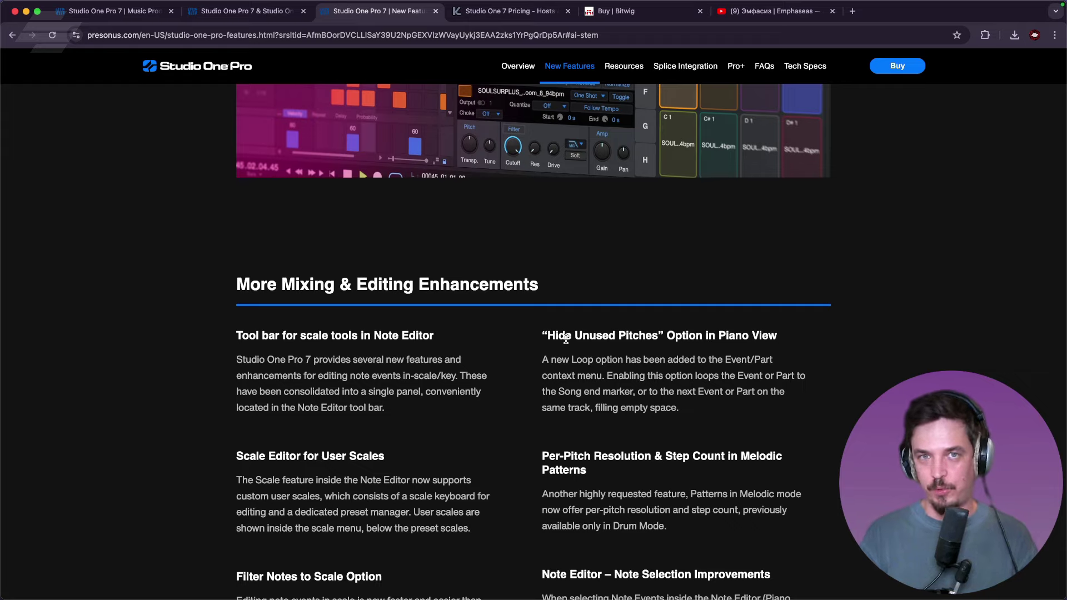
scroll(566, 339, down, 1)
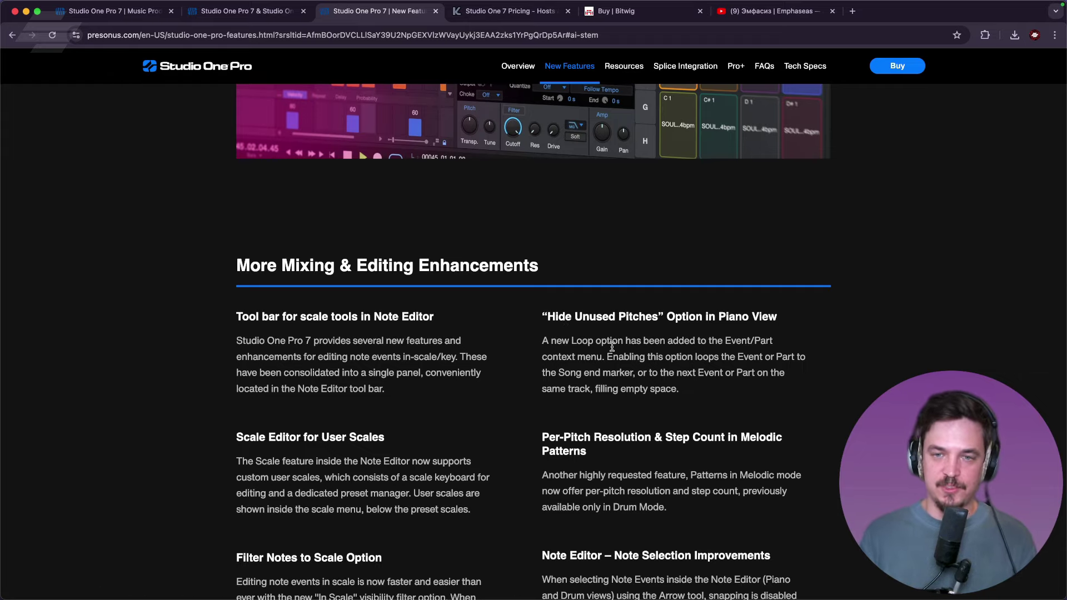
scroll(612, 348, down, 2)
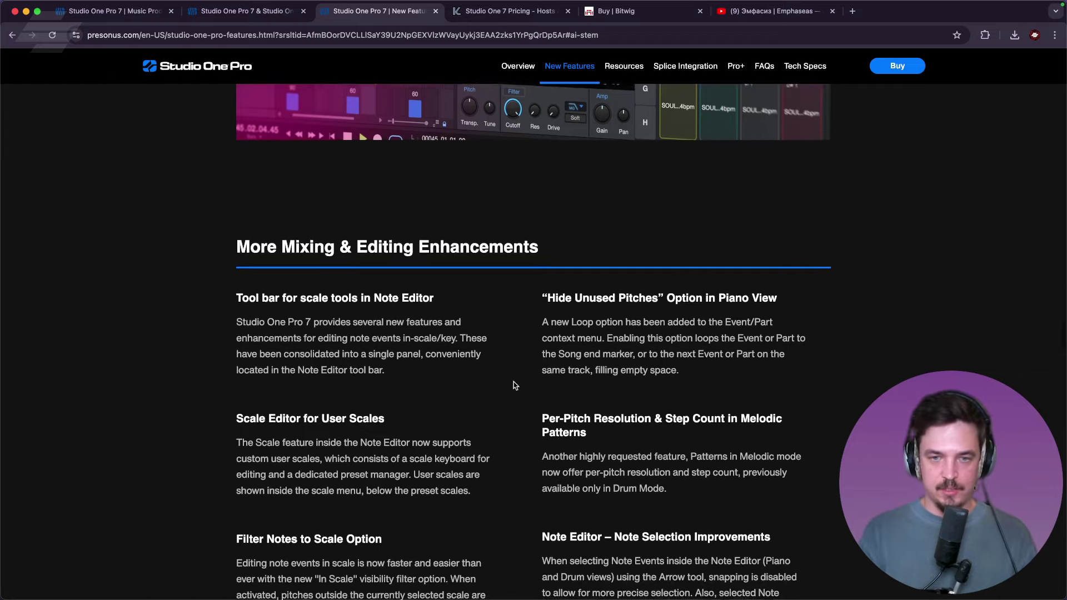
scroll(673, 408, down, 3)
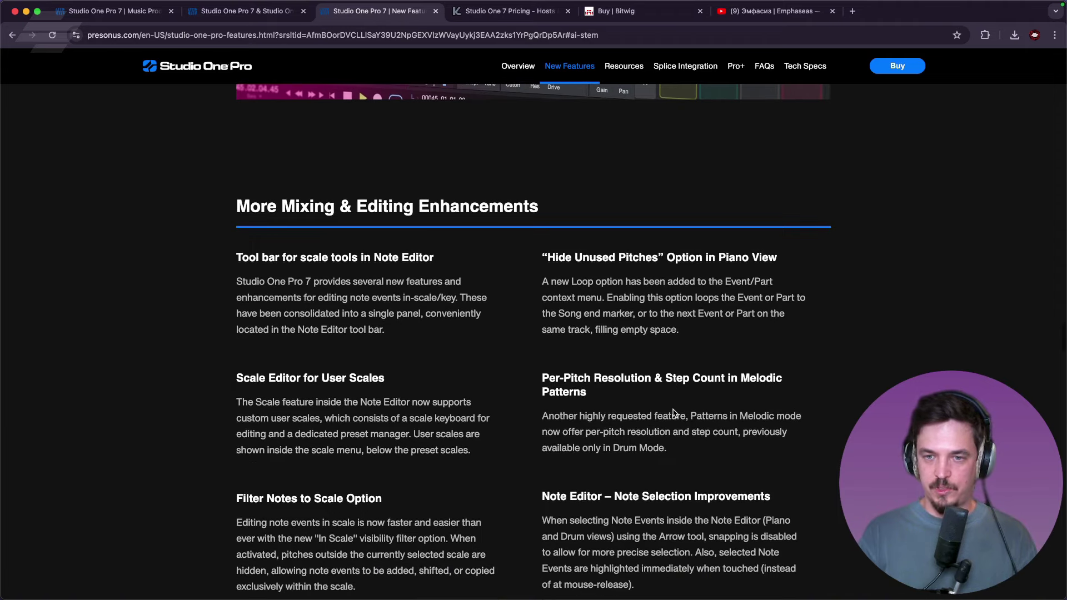
scroll(639, 409, down, 2)
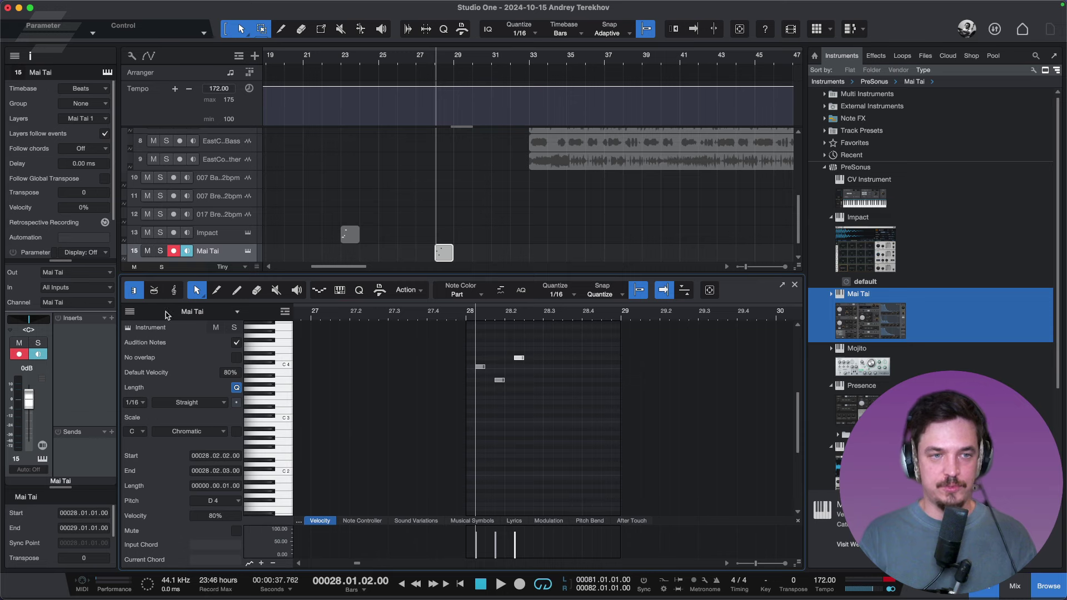
Cycle the Mai Tai part's note editor through the piano, drum and score views, ending in the piano view.
click(155, 291)
click(137, 291)
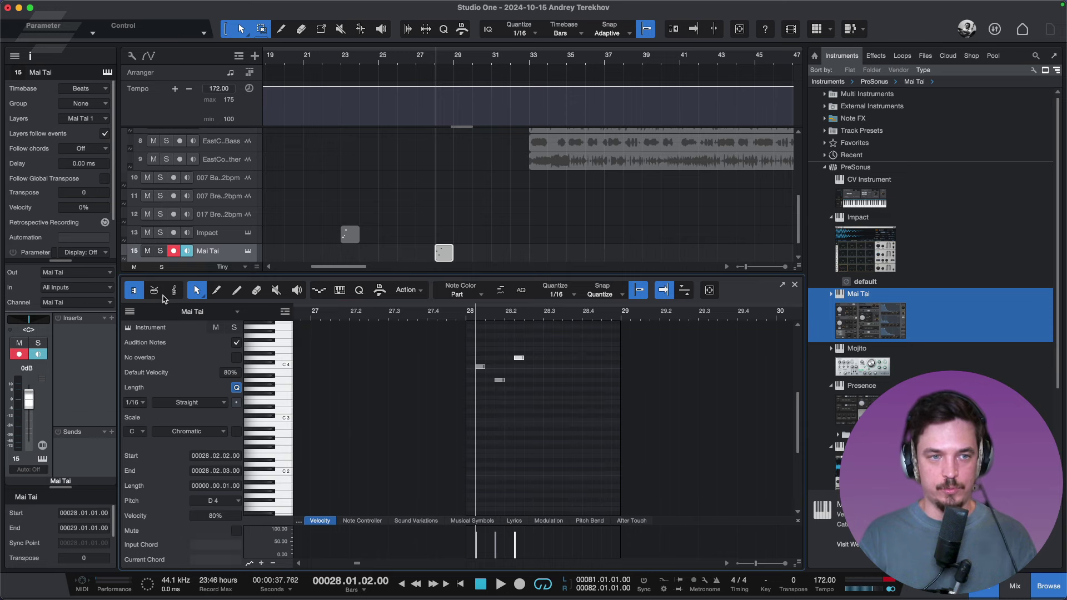
click(175, 291)
click(156, 294)
click(142, 295)
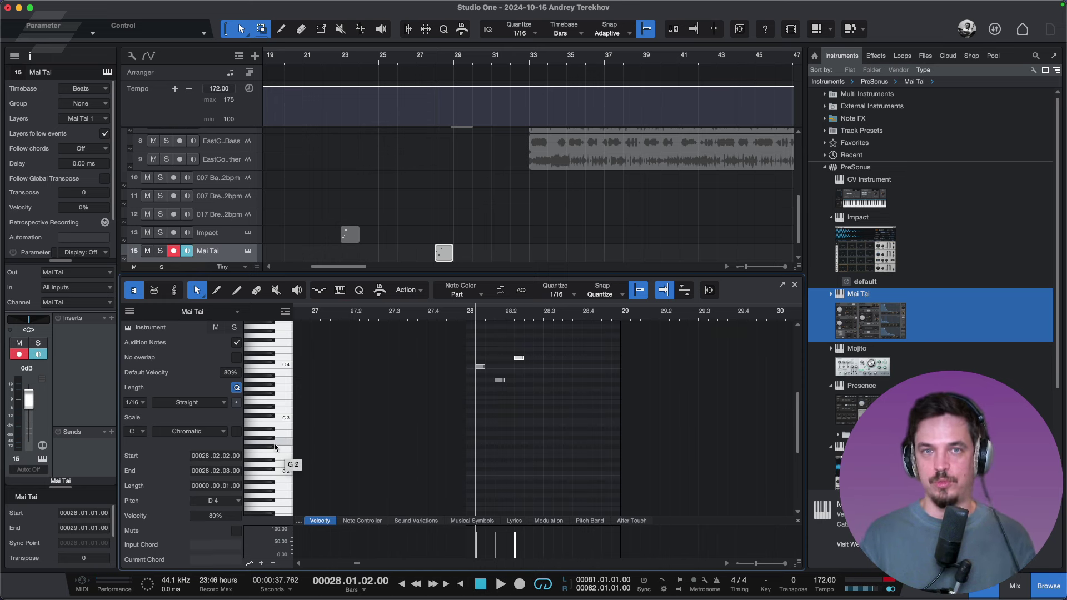
Move the Mai Tai part's C 4 note to 28.01.01.00 in the drum view, and return to the piano view.
click(157, 293)
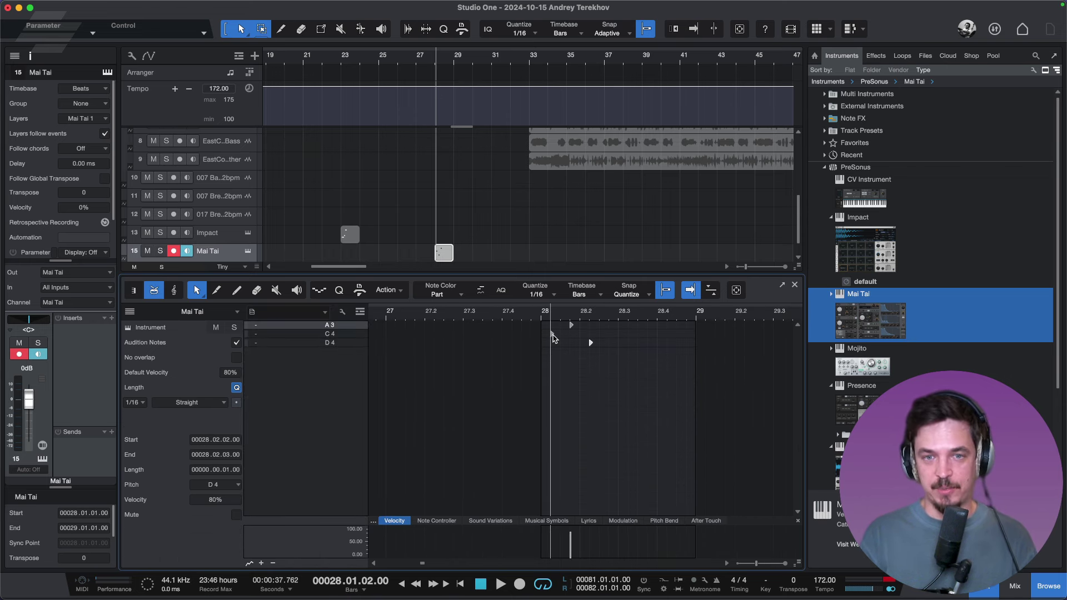
drag(548, 335, 543, 333)
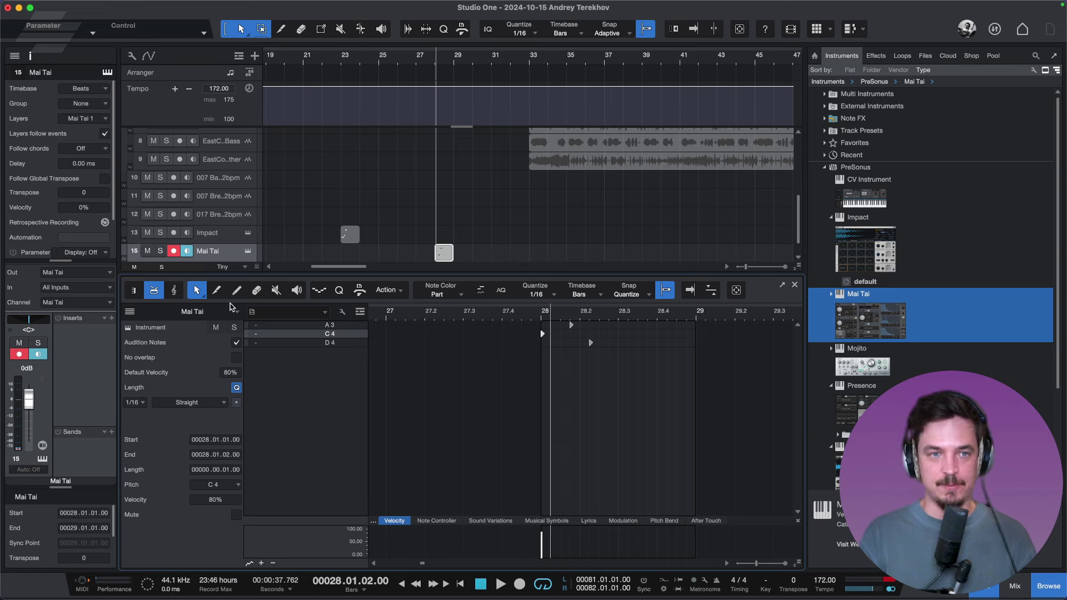
click(134, 290)
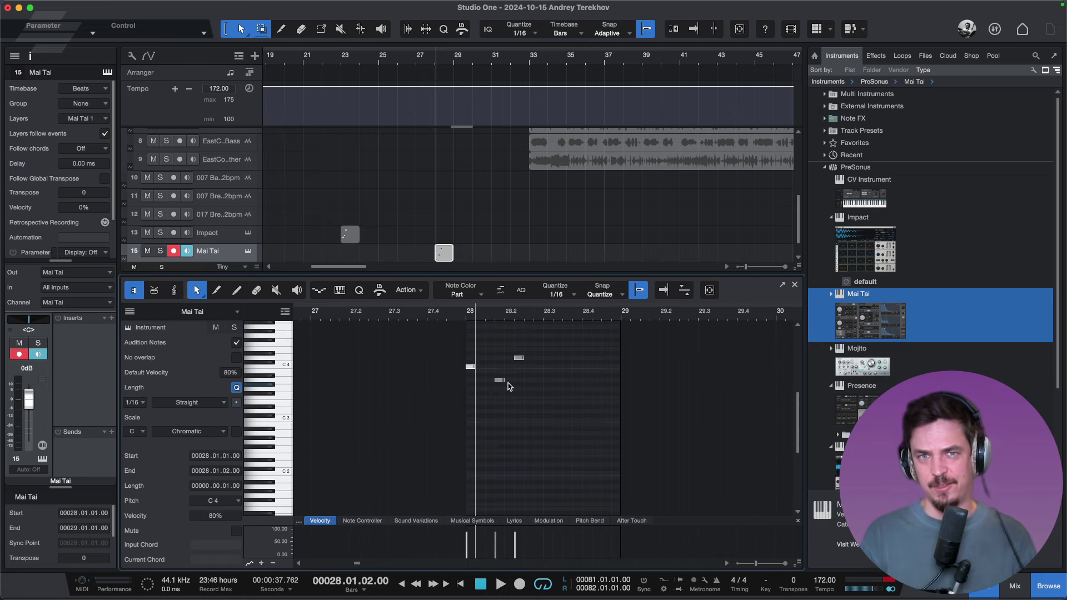
Switch to the browser, go past the Splice and browser sections to New Virtual Instrument, and highlight the name Deep Flight One.
key(super+Tab)
scroll(507, 386, down, 8)
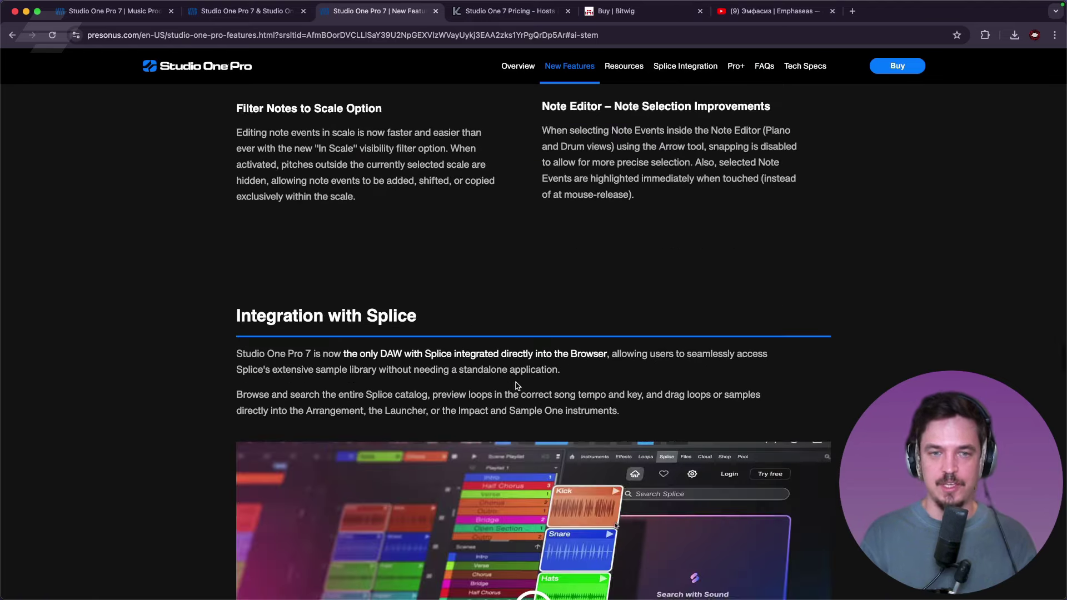
scroll(506, 386, down, 15)
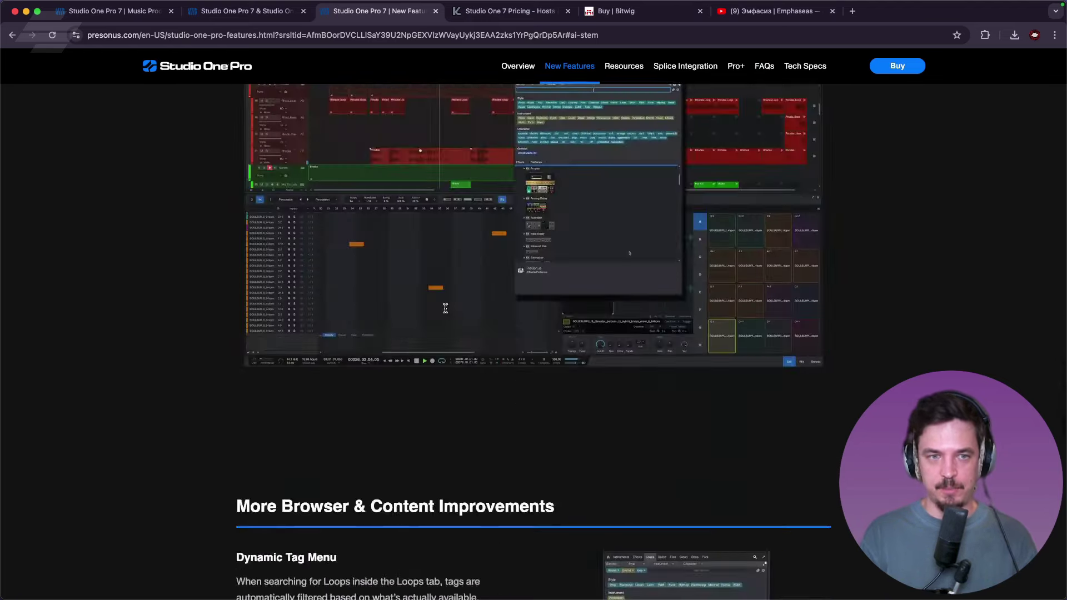
scroll(445, 308, up, 2)
scroll(444, 309, down, 10)
scroll(443, 300, down, 5)
drag(448, 127, 604, 131)
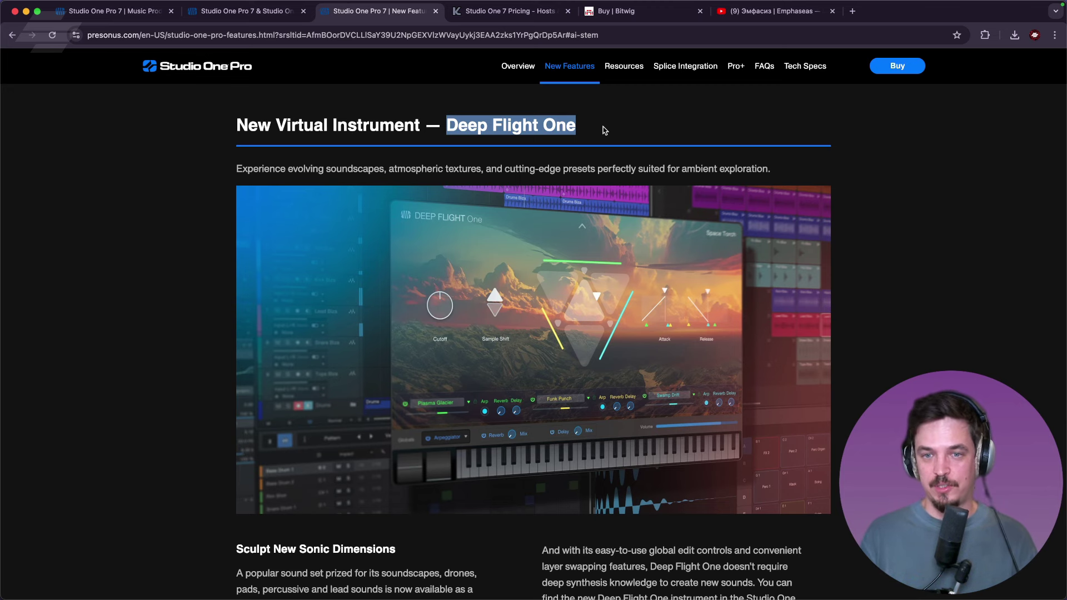
Examine the Deep Flight One image and description, glancing at the CV Instrument section below it.
scroll(618, 214, down, 3)
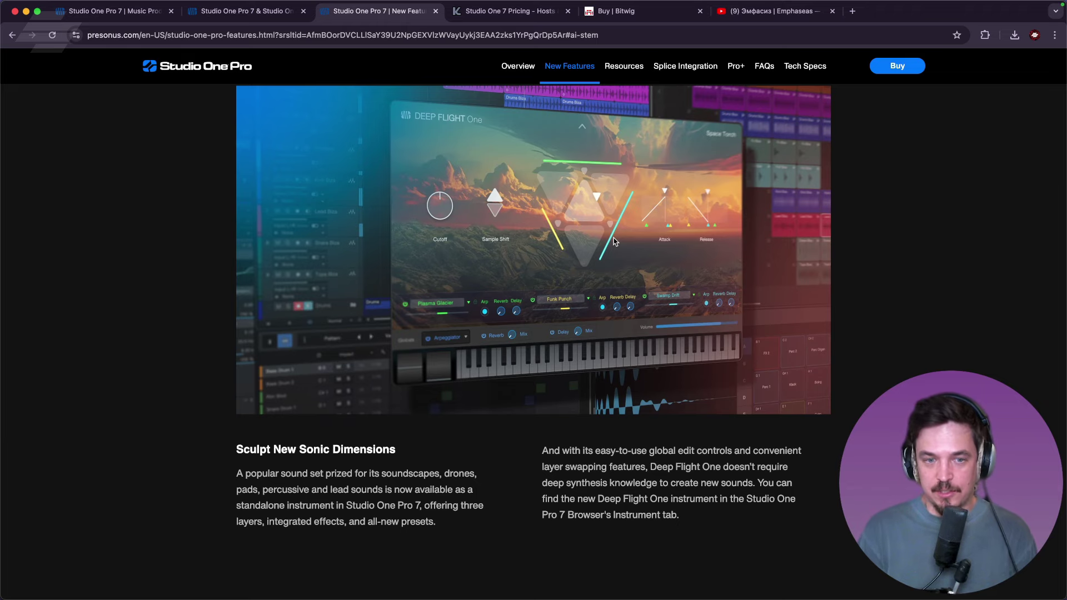
scroll(622, 289, down, 6)
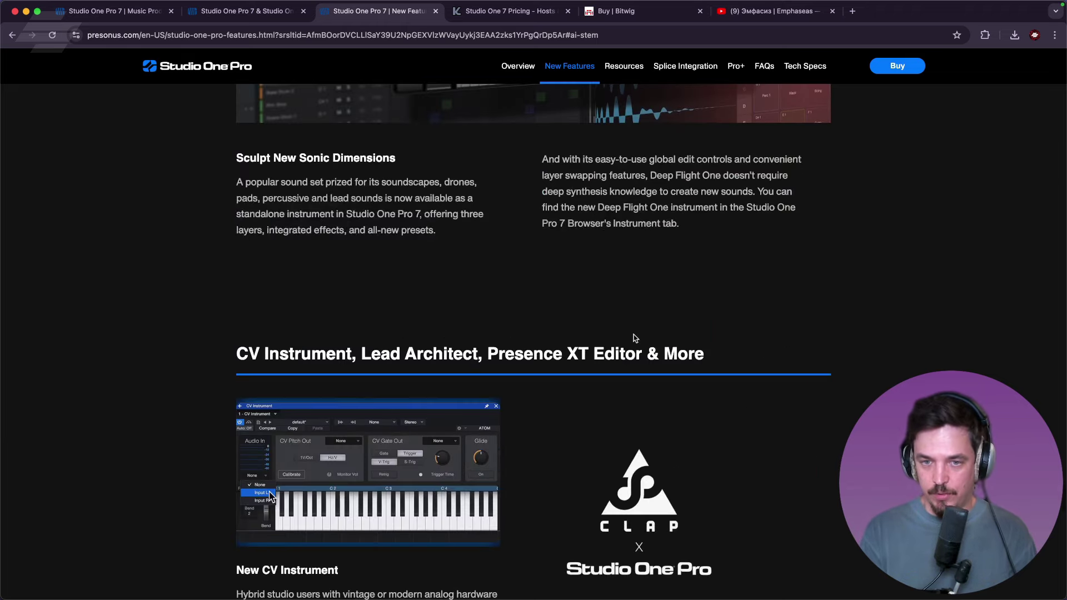
scroll(634, 333, up, 4)
scroll(648, 327, up, 5)
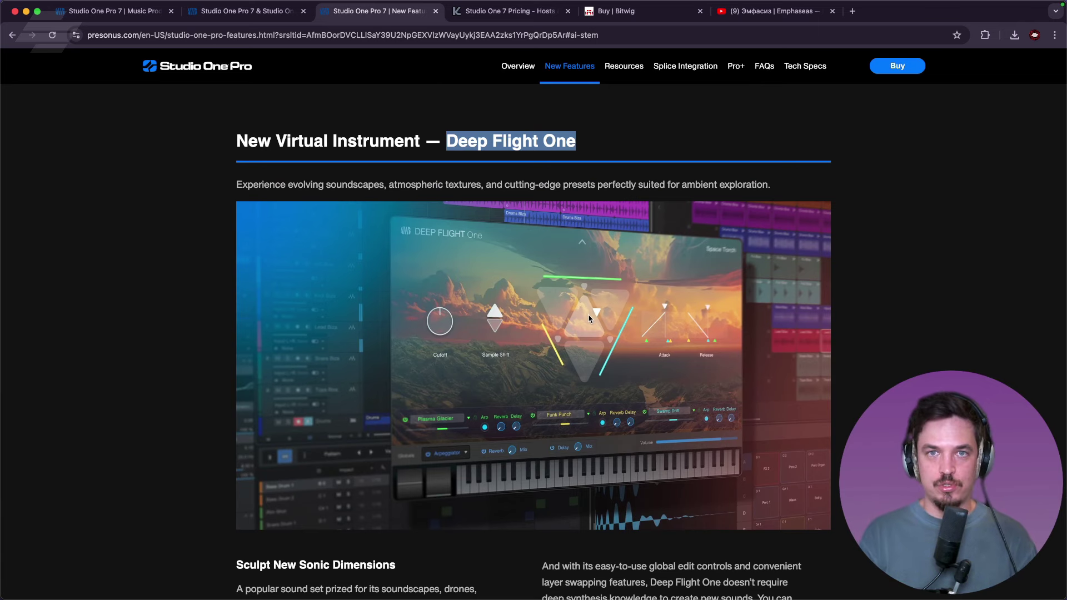
scroll(591, 319, down, 1)
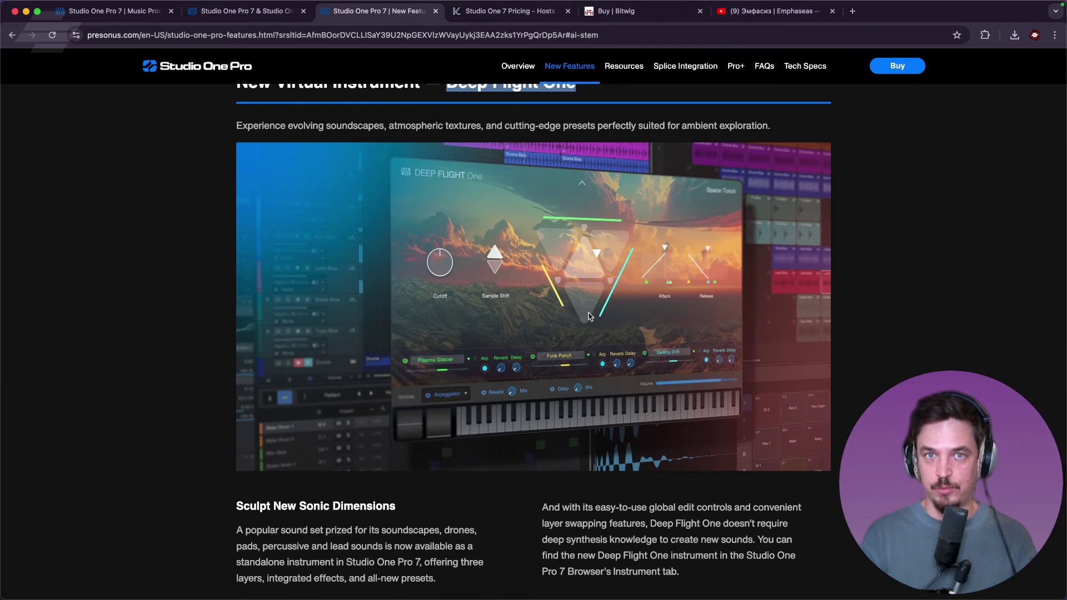
Switch to Studio One and look through the PreSonus instruments list for the Deep Flight One instrument.
scroll(590, 316, down, 1)
key(super+Tab)
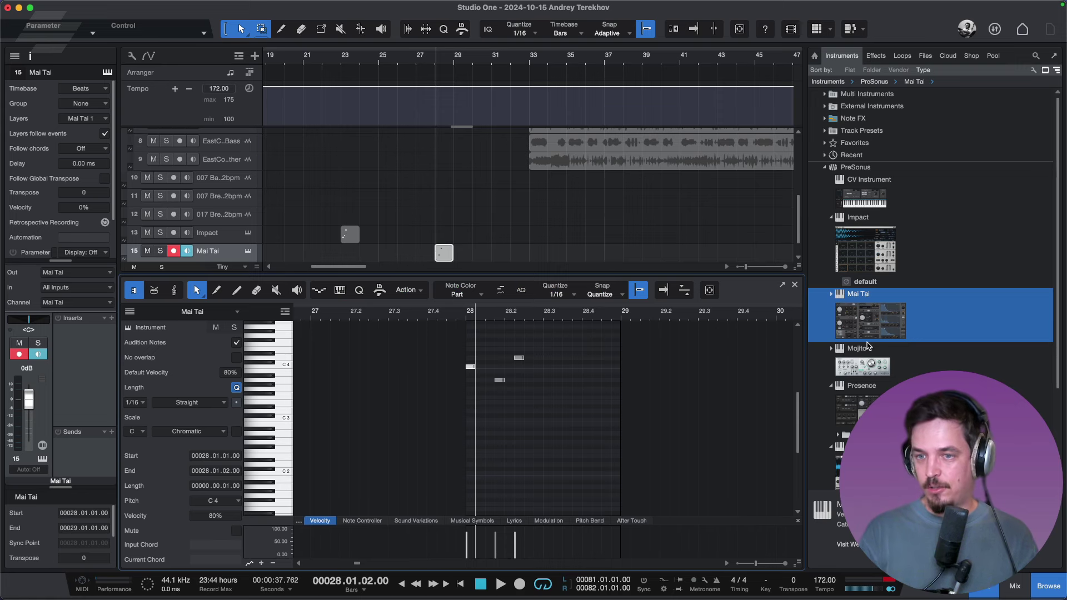
scroll(880, 349, down, 1)
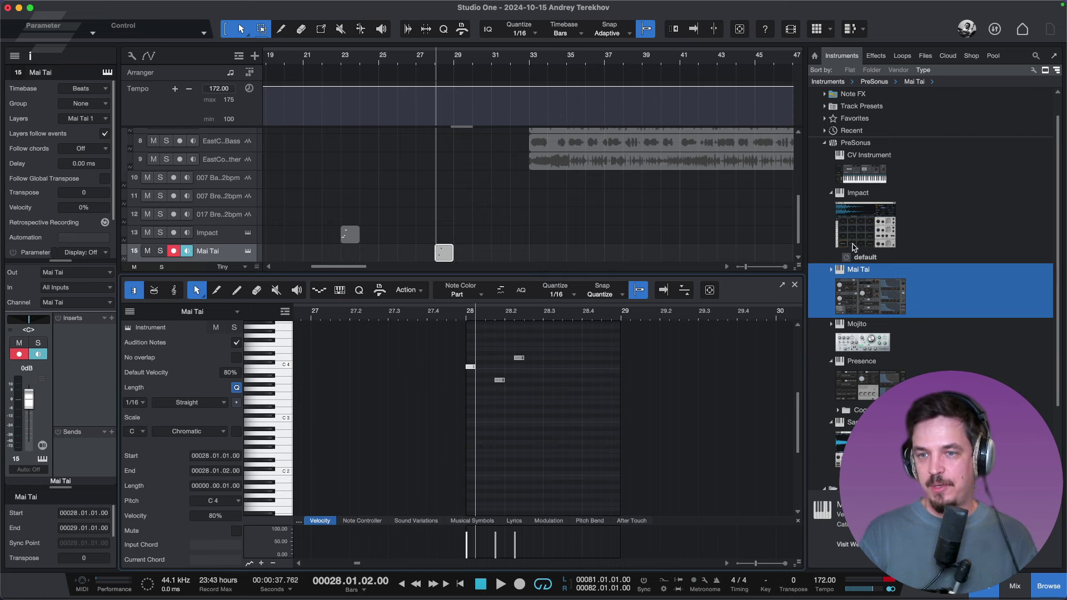
scroll(865, 265, down, 2)
scroll(871, 286, down, 1)
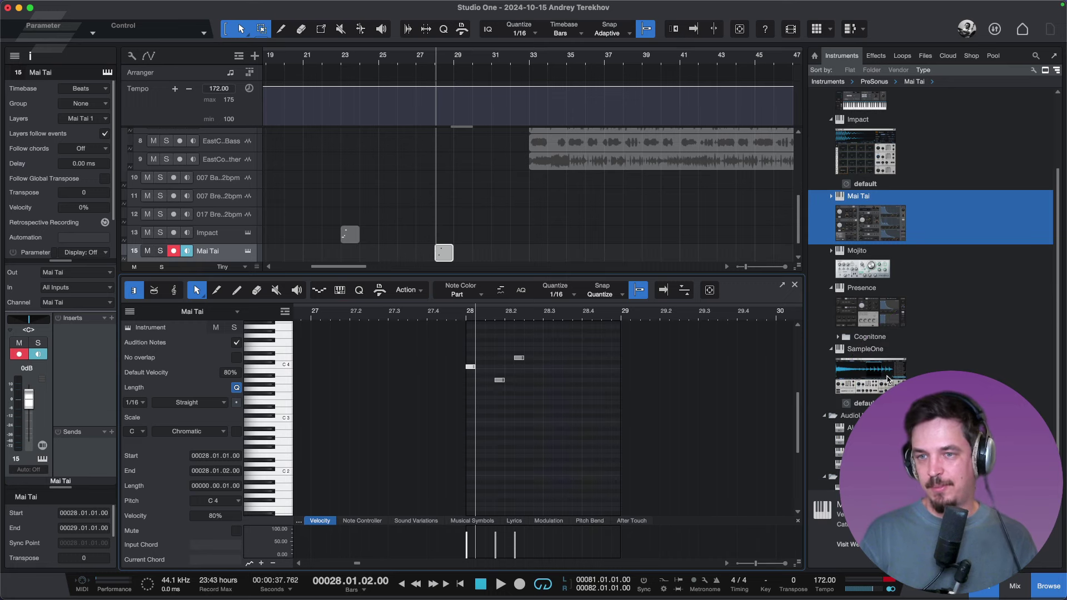
scroll(885, 286, up, 3)
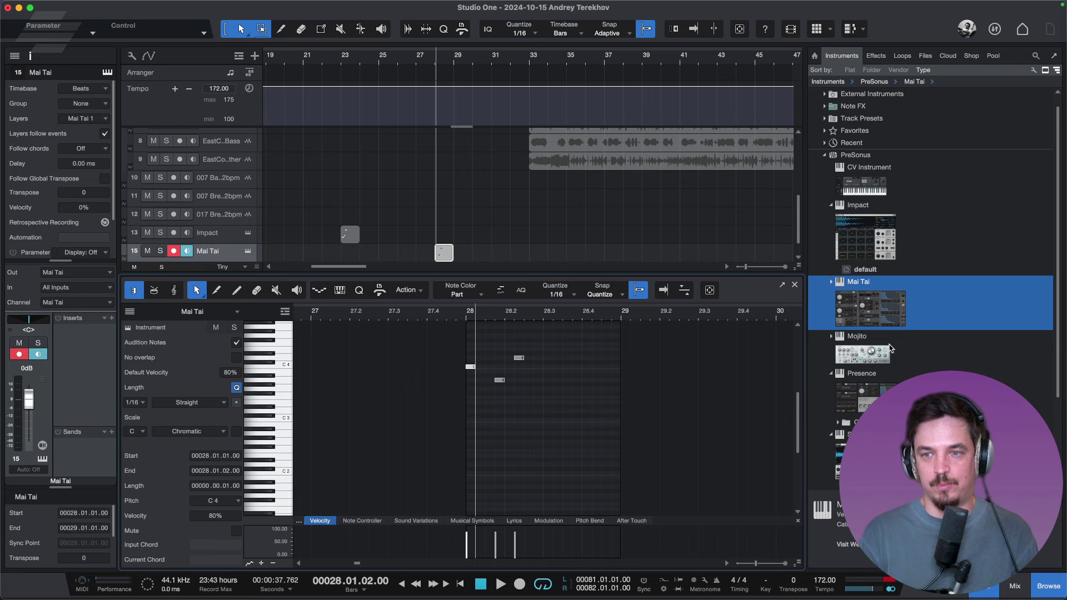
scroll(892, 349, down, 1)
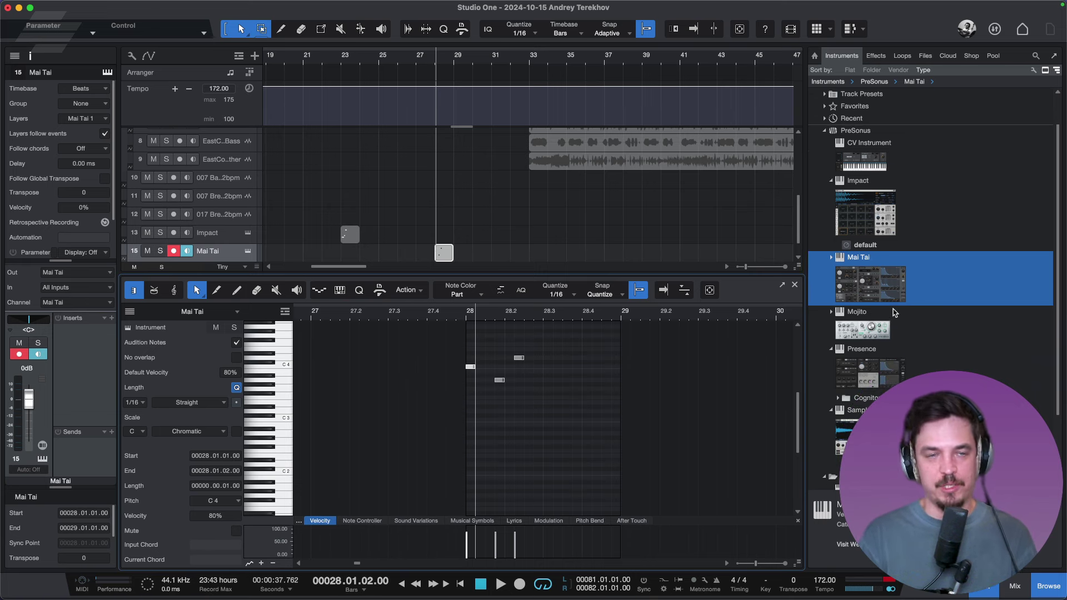
scroll(893, 312, down, 3)
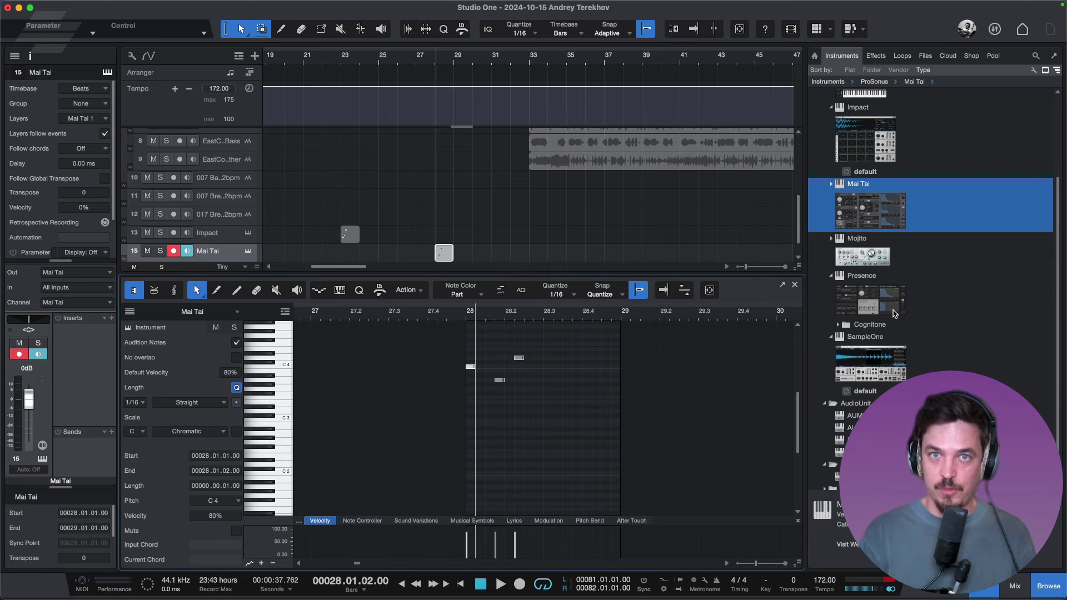
Switch to the browser and read the New CV Instrument and CLAP Plug-in & Instrument Support sections of the features page.
key(super+Tab)
scroll(647, 380, down, 5)
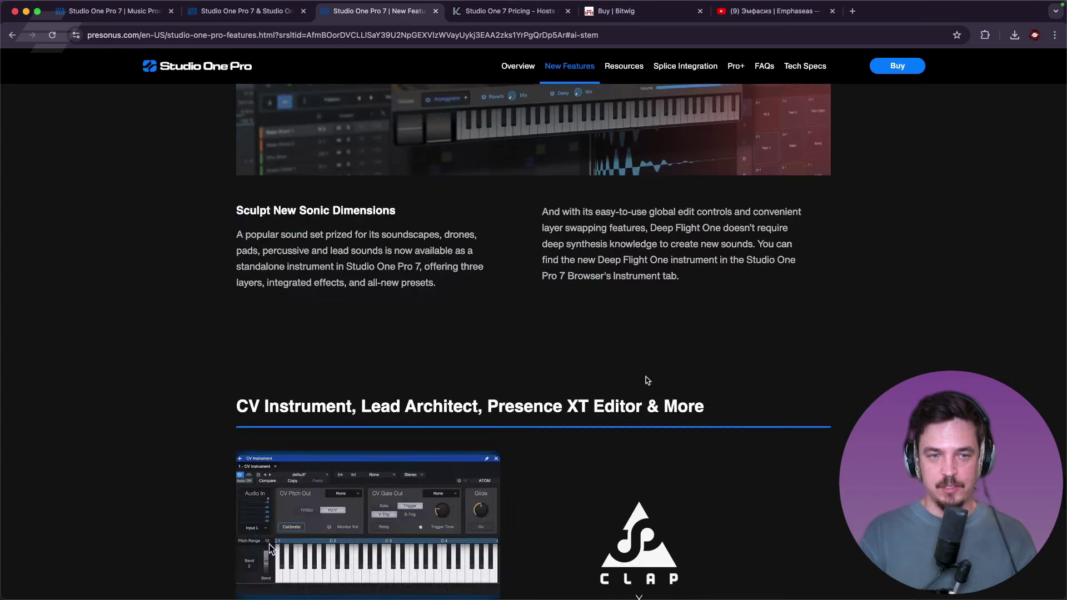
scroll(555, 394, down, 1)
scroll(470, 400, down, 1)
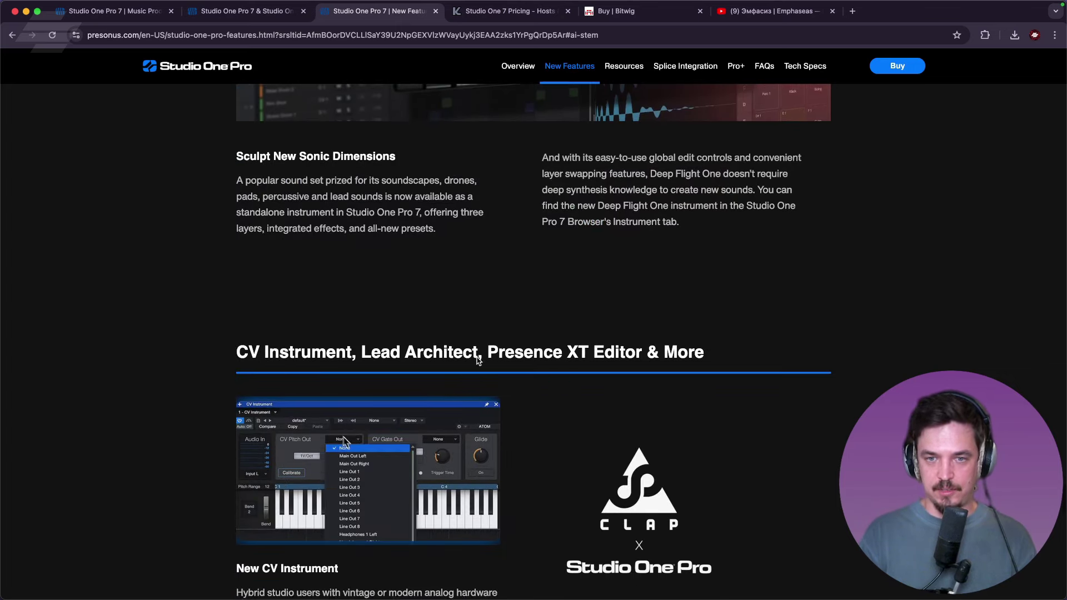
scroll(555, 370, down, 1)
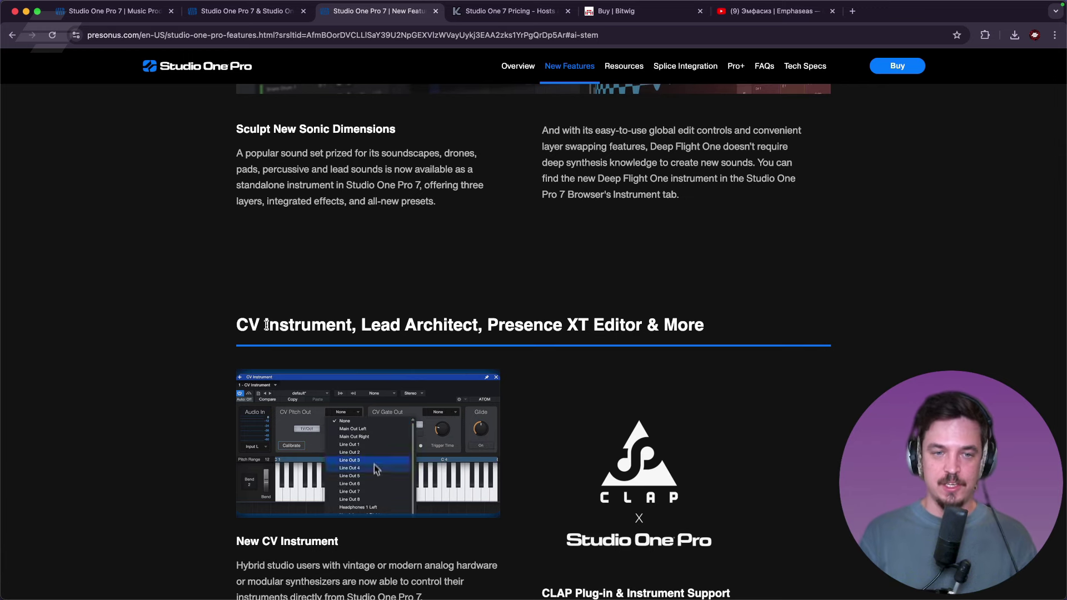
scroll(577, 385, down, 3)
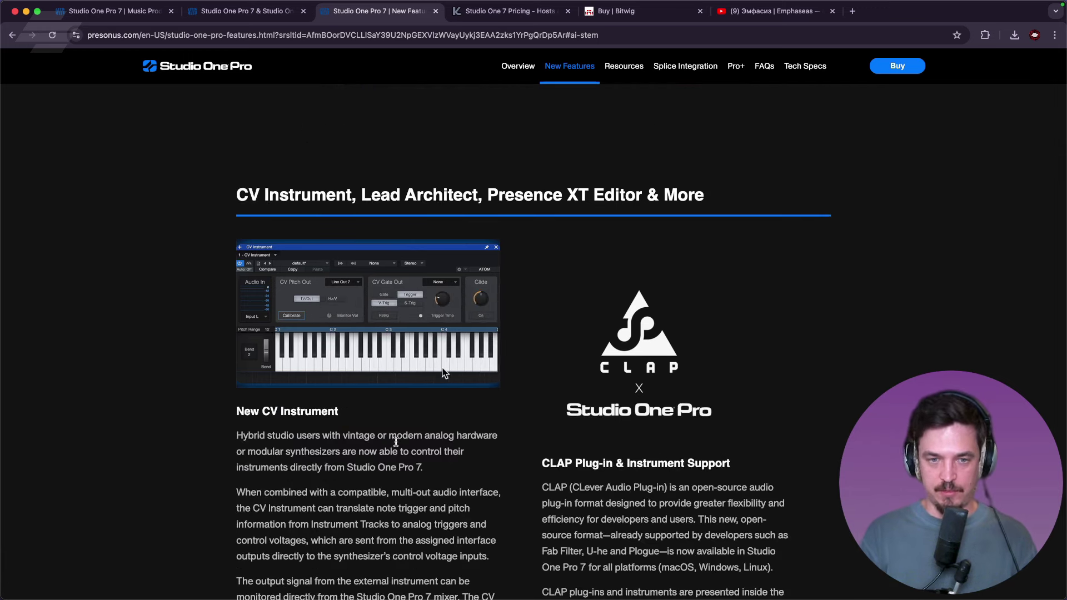
scroll(578, 384, down, 2)
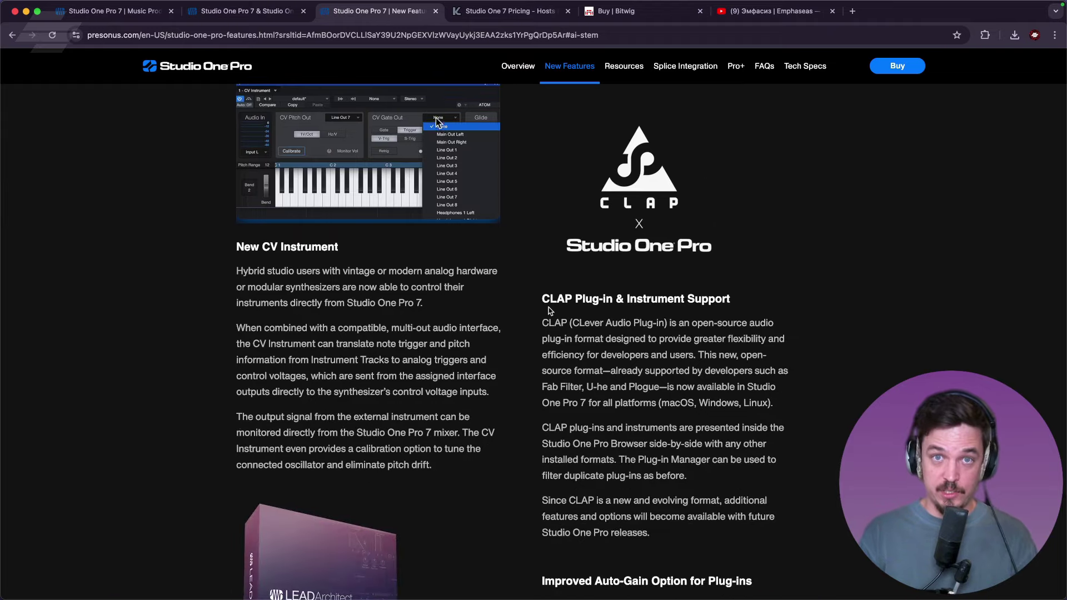
scroll(555, 312, down, 1)
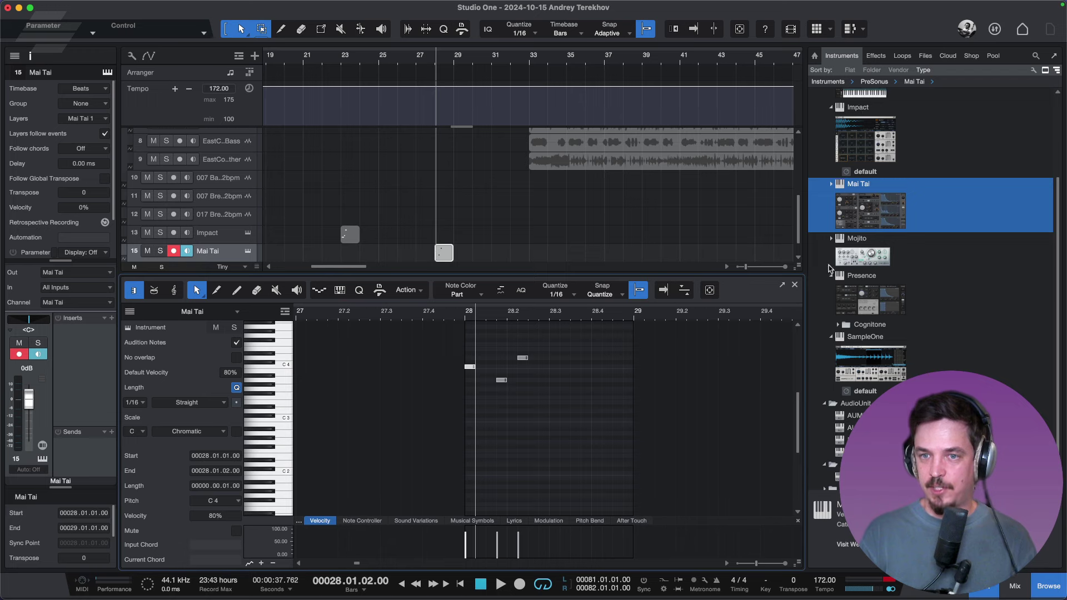
In Studio One, close the note editor, add the CLAP instrument Vital on a new track, and move its plug-in window up.
click(795, 284)
scroll(873, 133, down, 1)
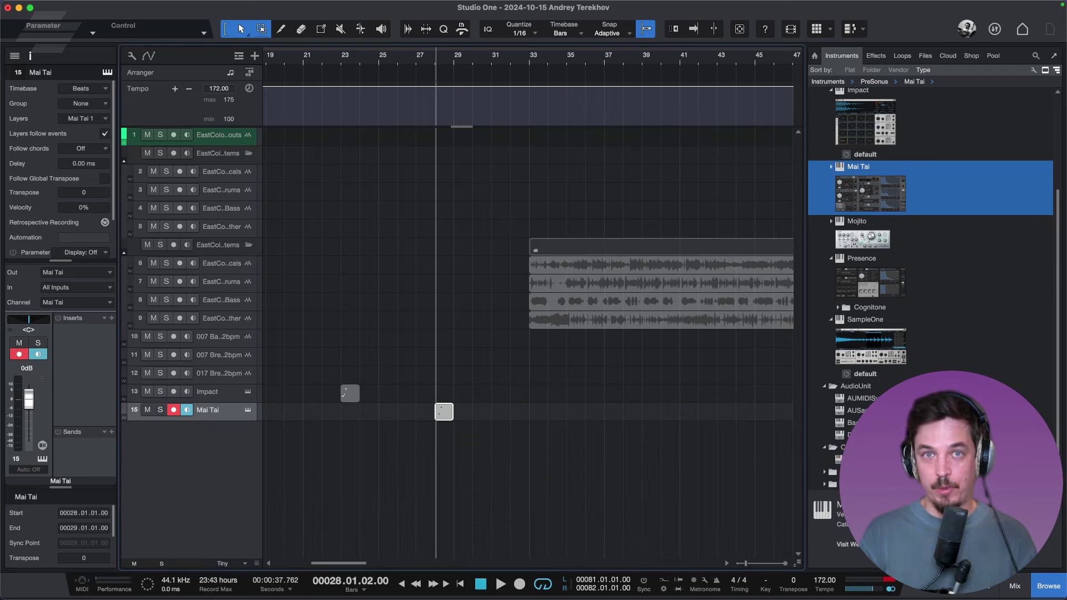
drag(839, 459, 533, 496)
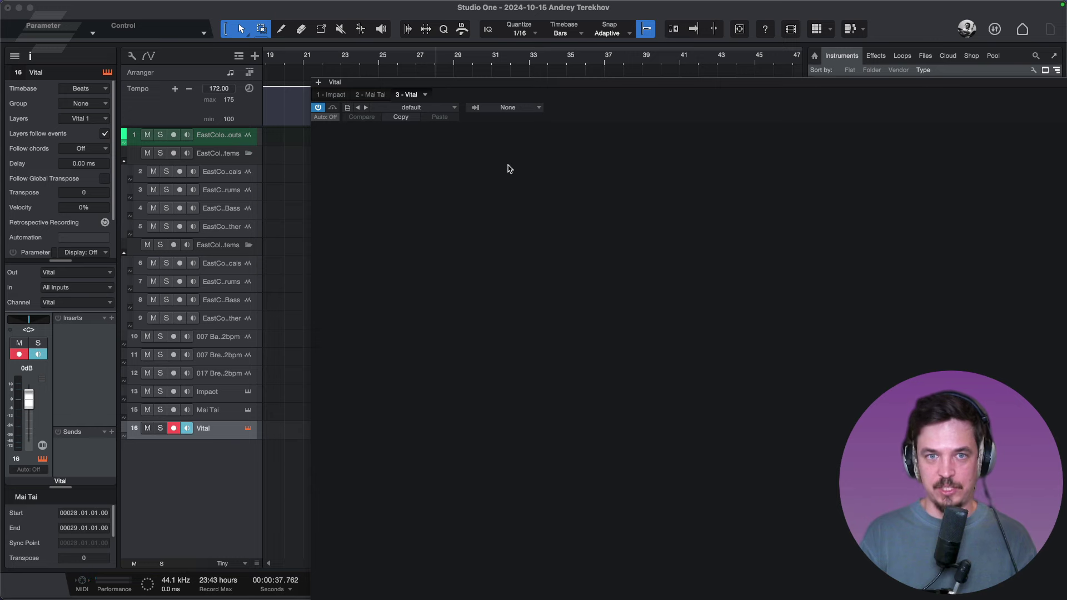
drag(537, 82, 234, 3)
key(super+w)
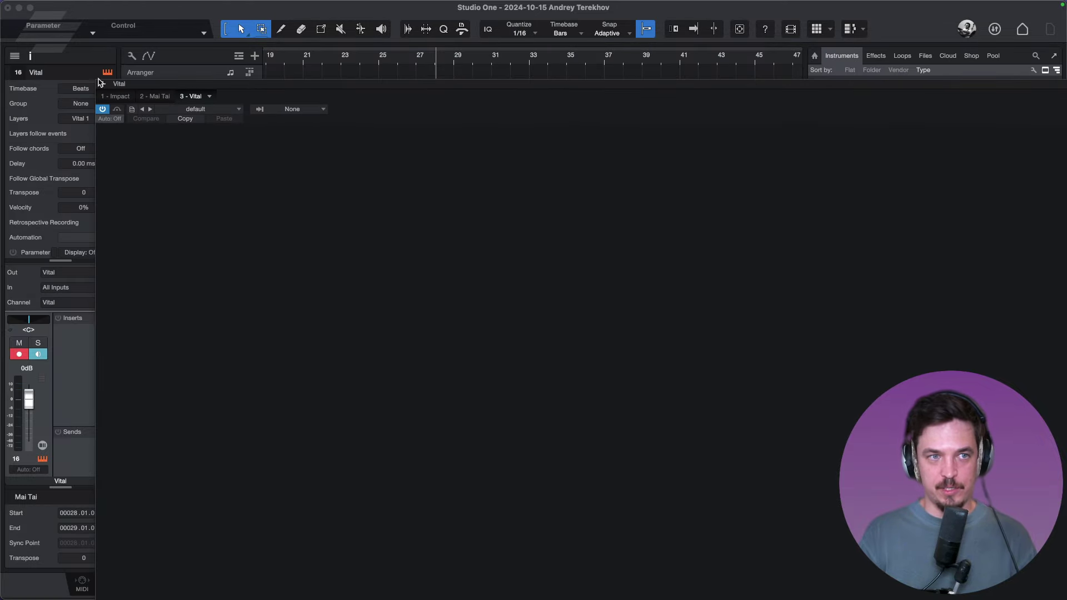
drag(198, 83, 158, 4)
Switch to the browser, open the last page of KVR's "PreSonus Studio One 7 apparently imminent" thread, and read through the posts.
drag(404, 592, 405, 587)
drag(892, 38, 387, 64)
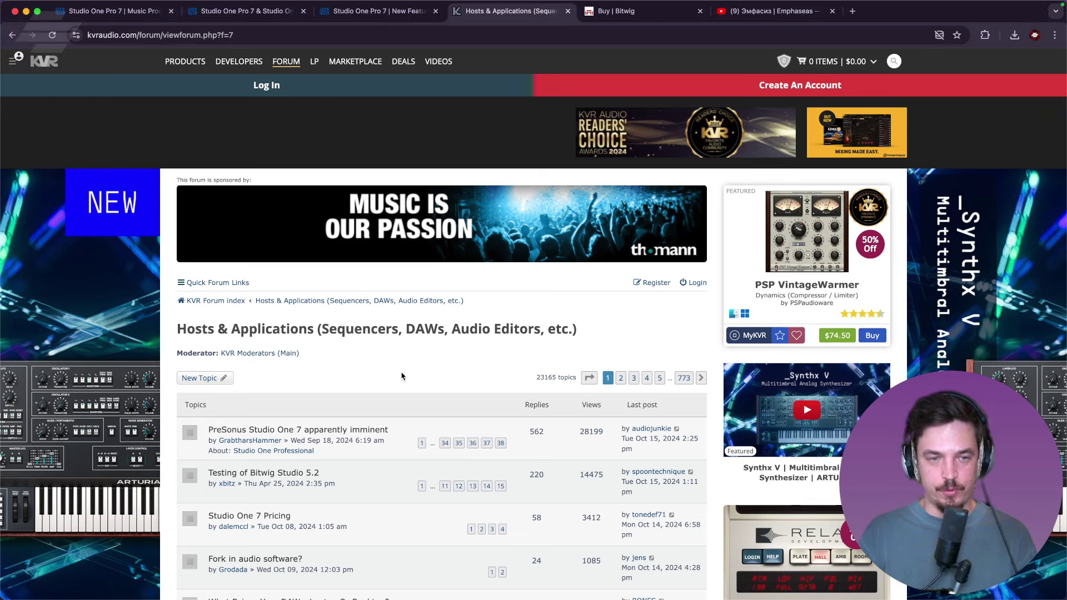
scroll(397, 384, down, 1)
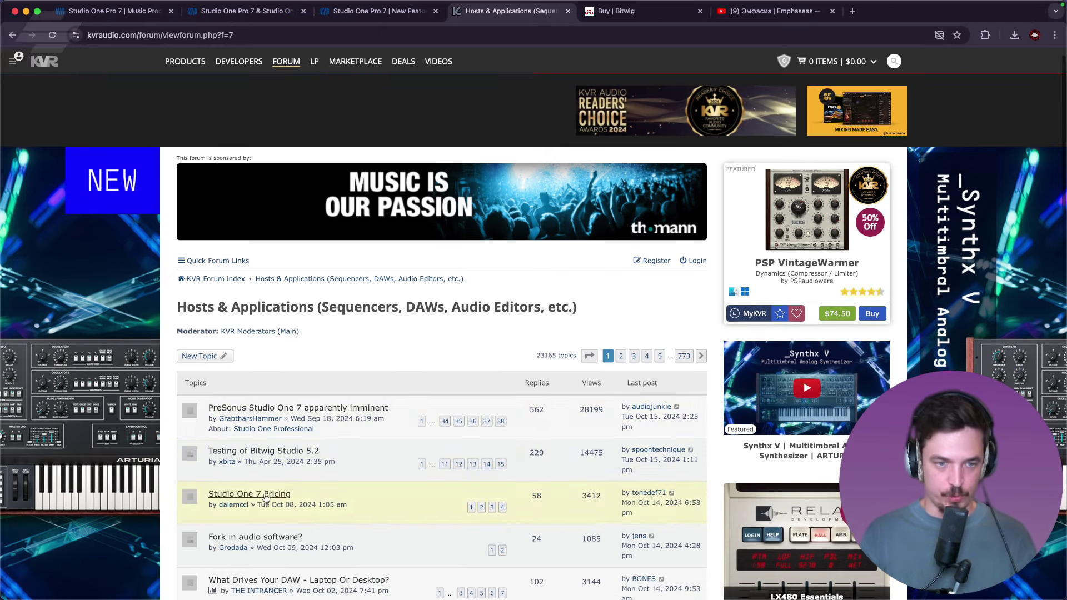
click(500, 423)
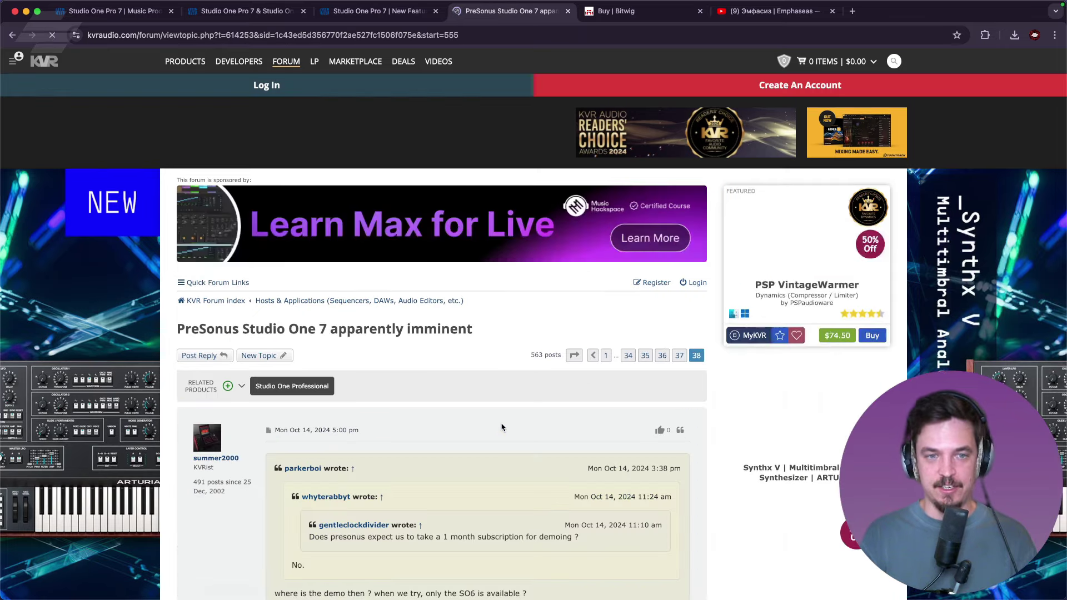
scroll(507, 414, down, 6)
scroll(507, 414, down, 2)
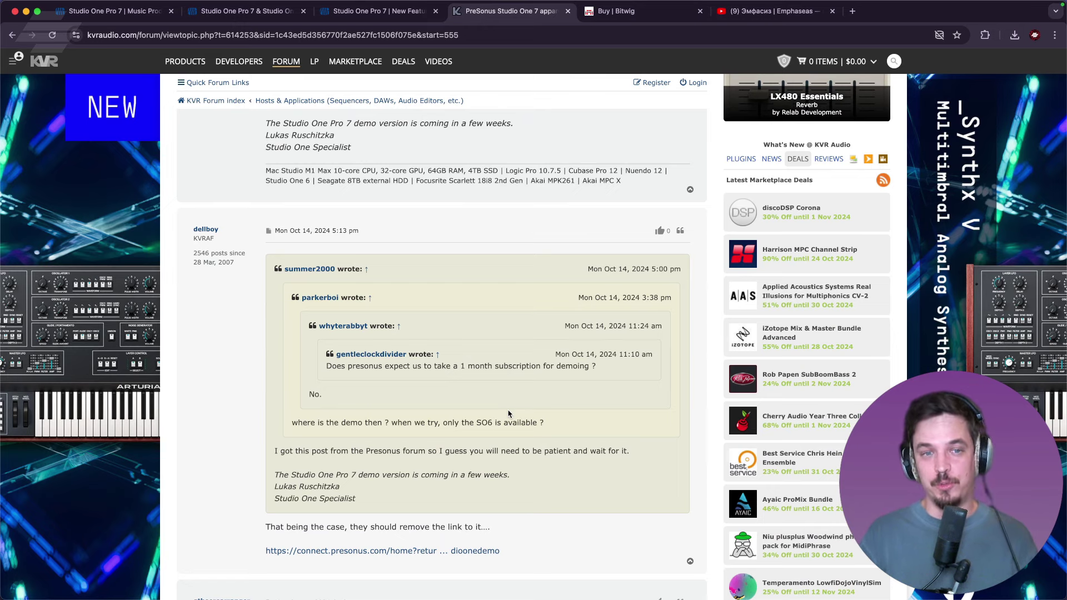
scroll(514, 416, down, 15)
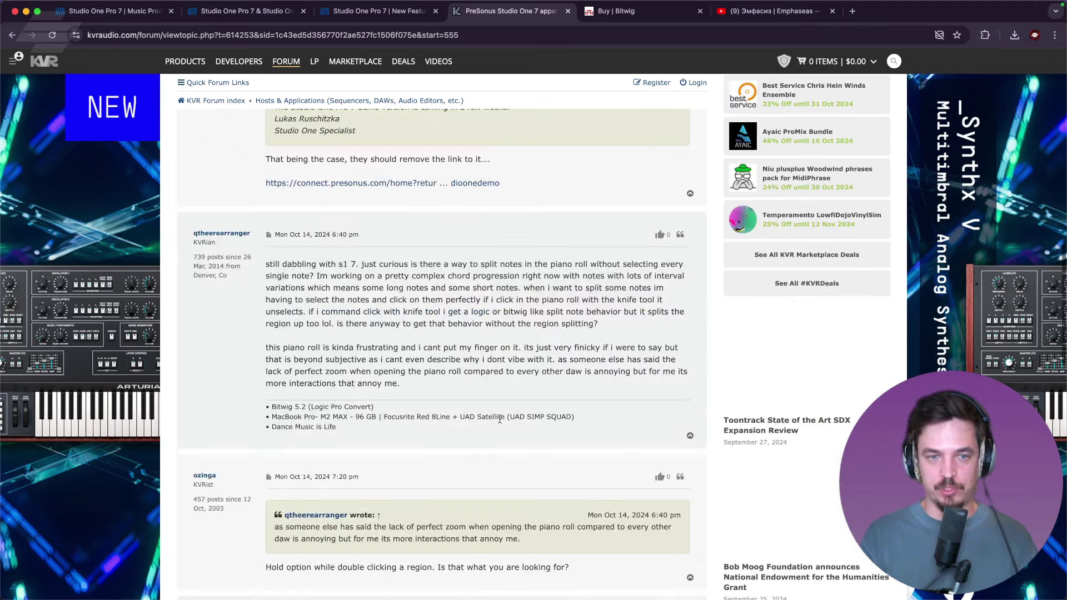
scroll(496, 423, down, 6)
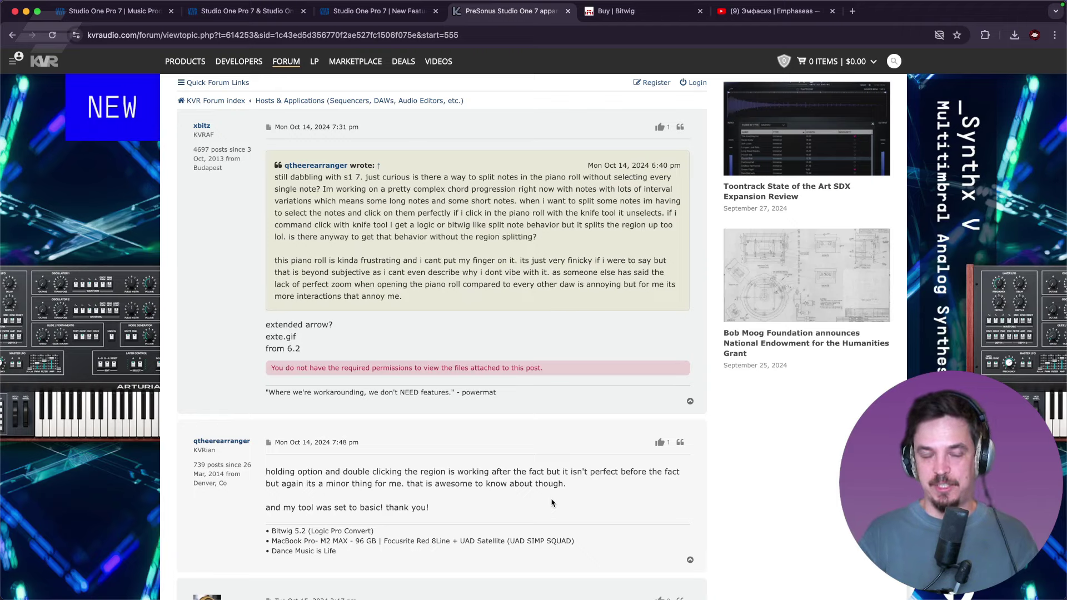
Switch to Studio One, enlarge the track height to Small, and zoom the timeline out to the whole song, then back in slightly.
key(super+Tab)
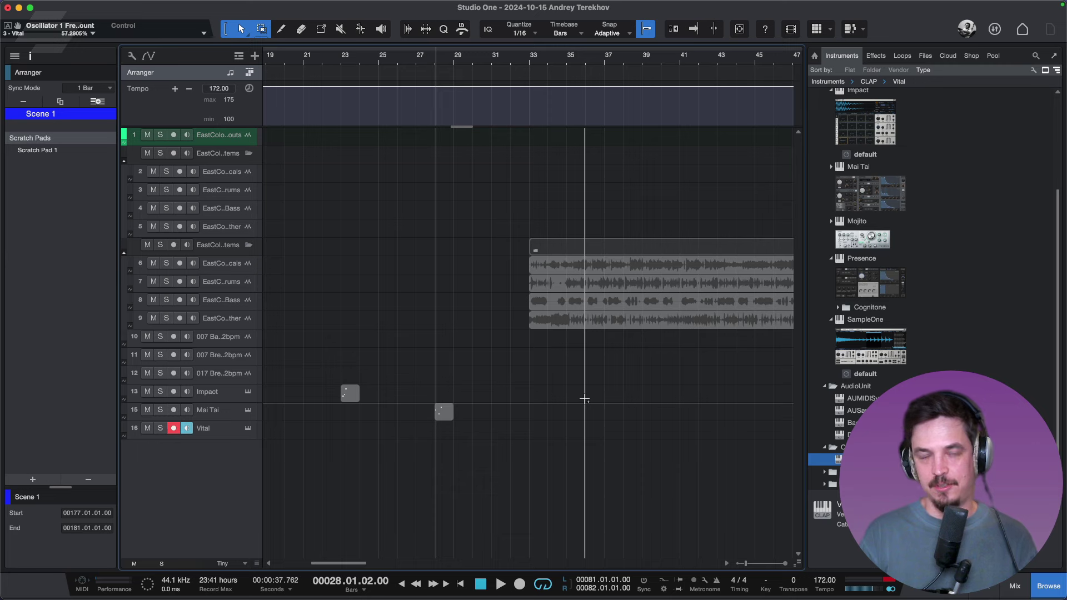
key(shift+e)
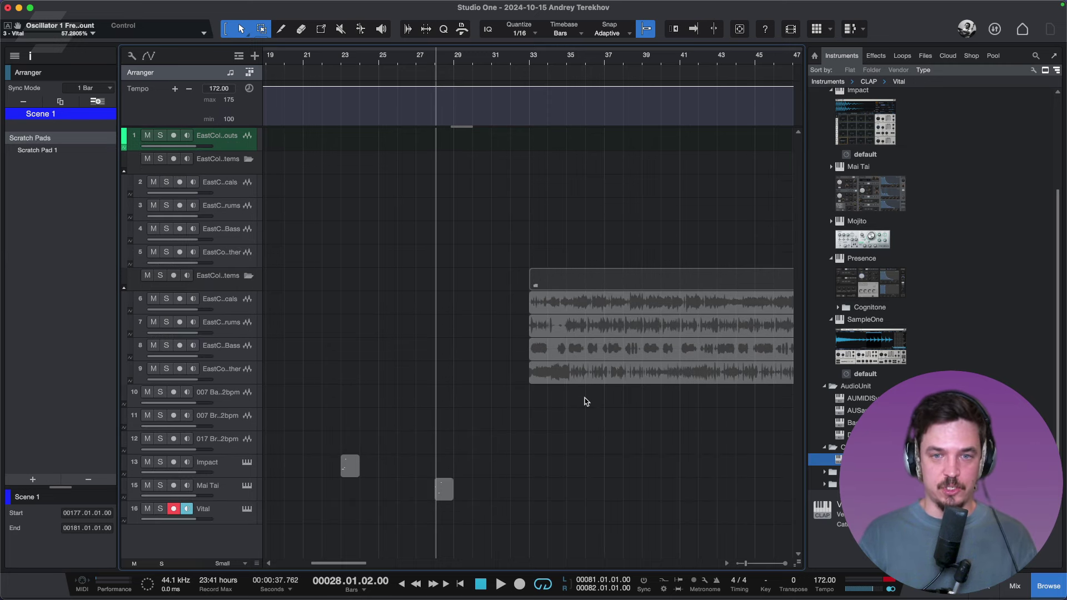
scroll(585, 402, up, 2)
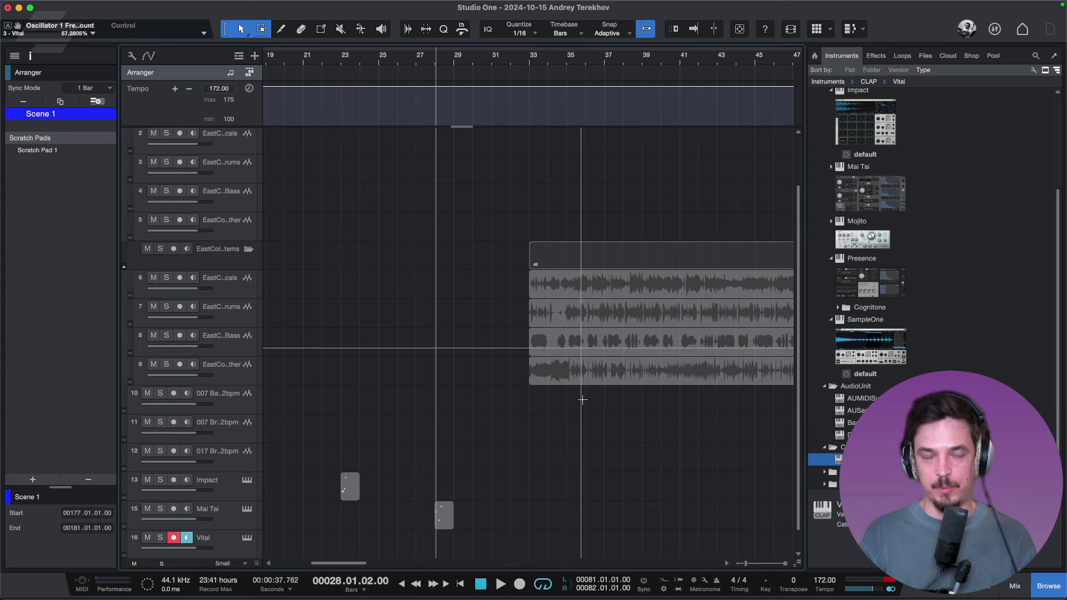
key(shift+f)
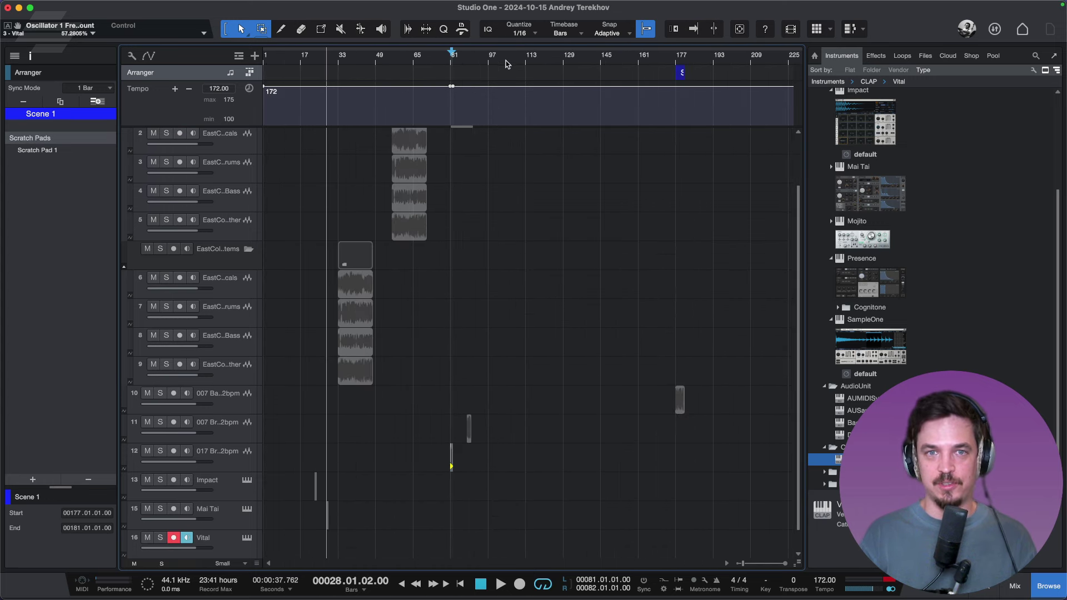
scroll(402, 61, up, 3)
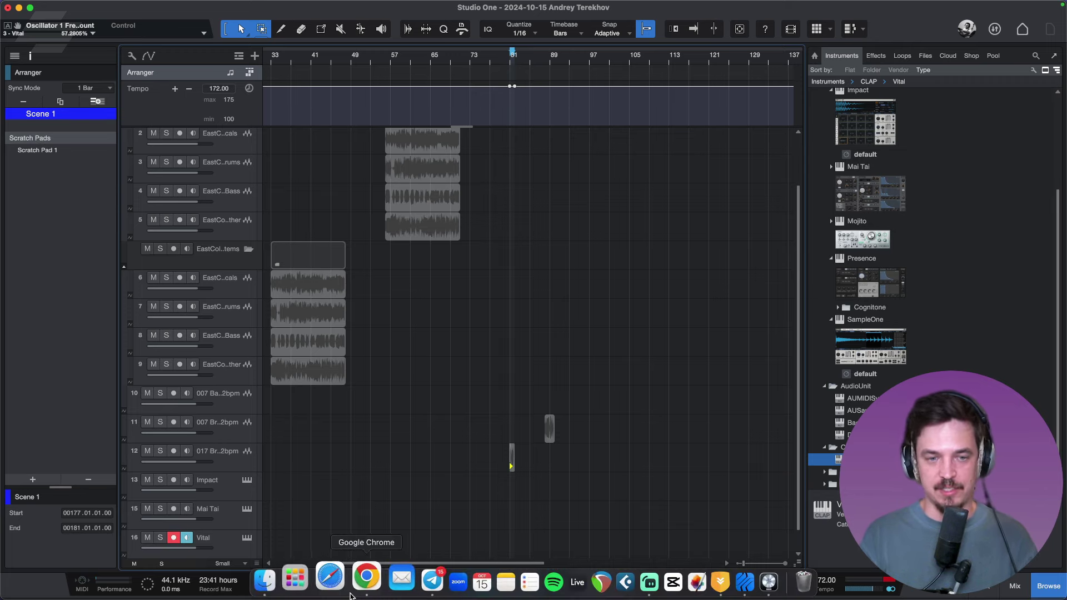
Switch to the browser, glance at the pricing plans, and examine the Lead Architect, Presence XT Editor and Audio Batch Converter sections of the features page.
click(359, 580)
click(256, 12)
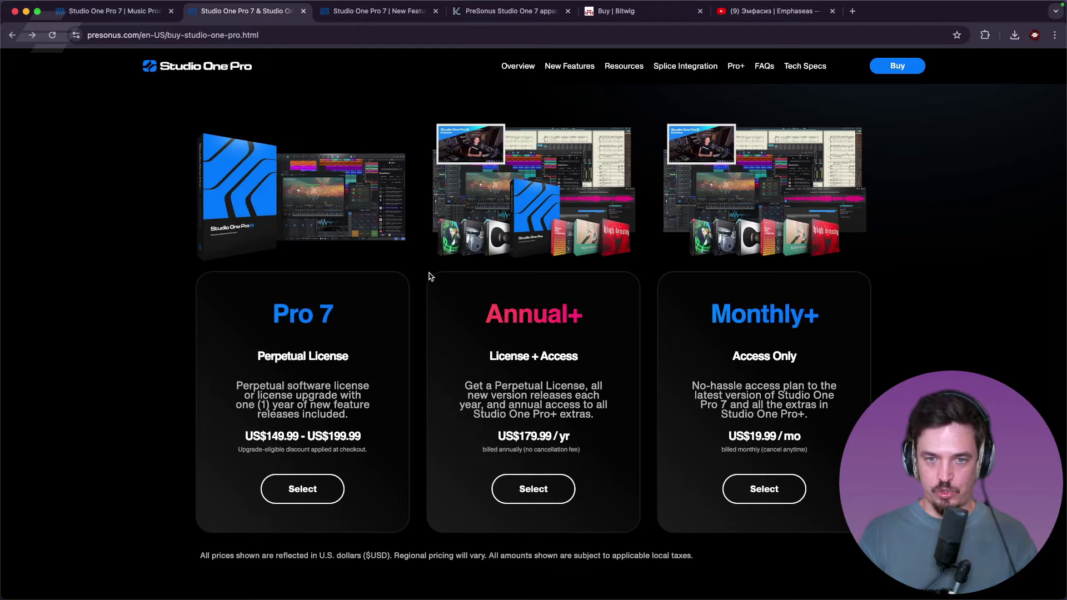
click(404, 11)
scroll(245, 377, down, 5)
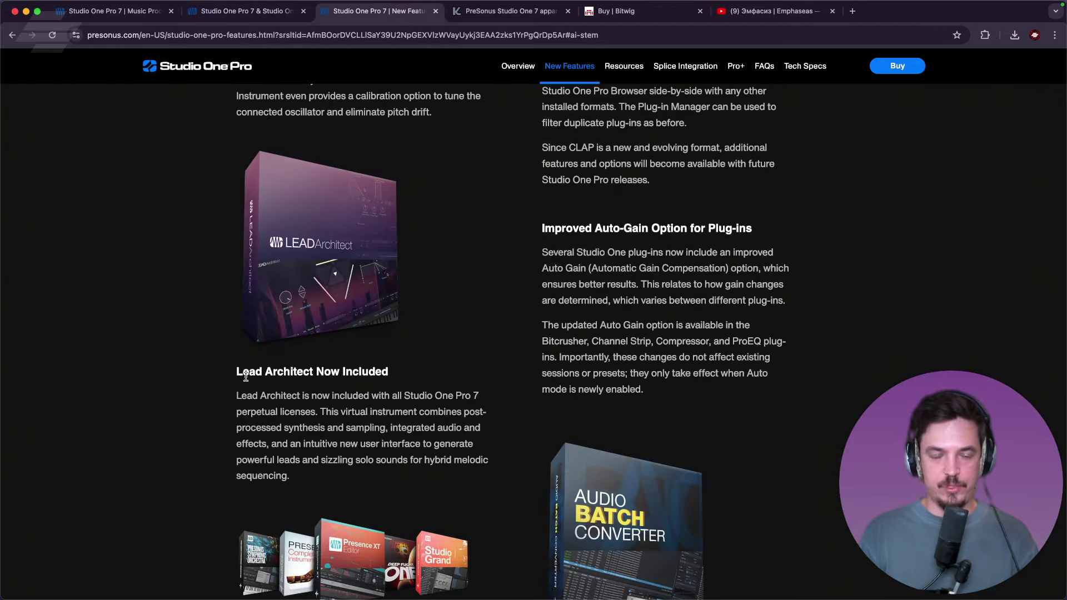
scroll(246, 373, down, 4)
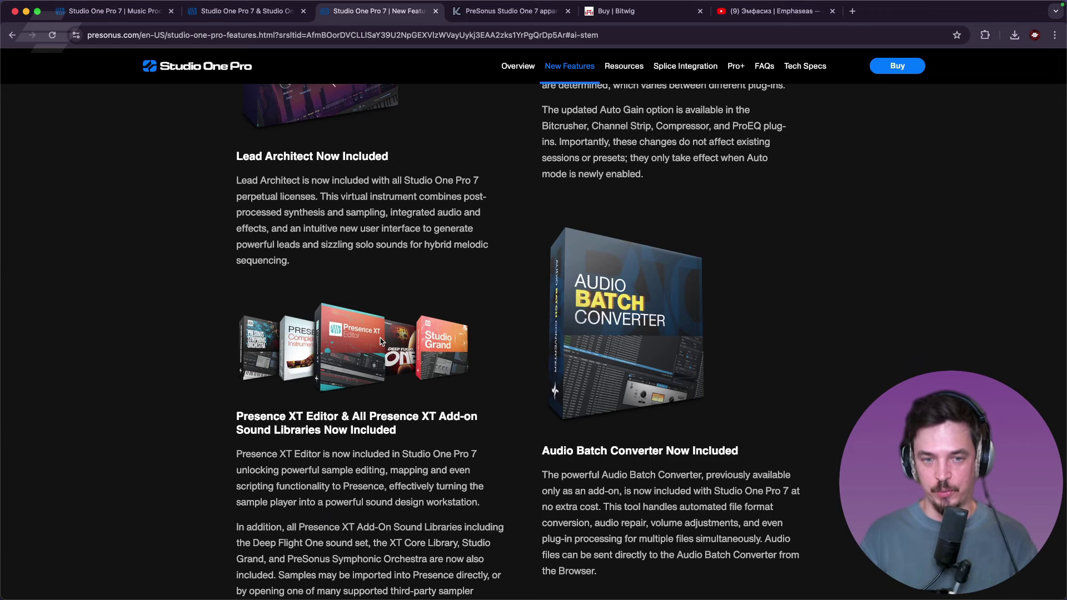
Switch to Studio One and add the PreSonus Presence instrument on a new track below Vital.
key(super+Tab)
click(858, 350)
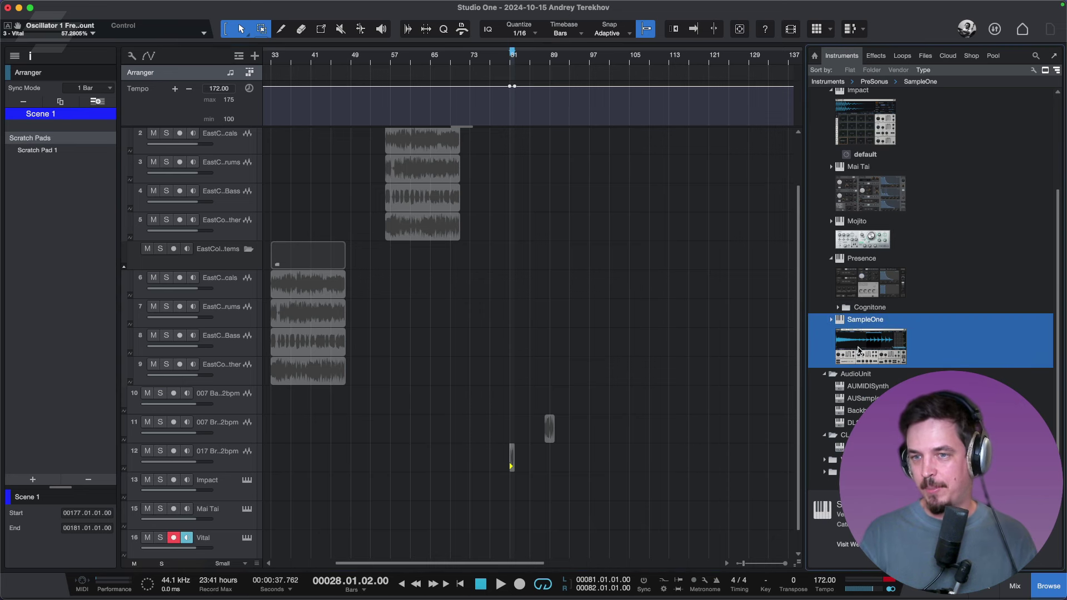
double_click(870, 292)
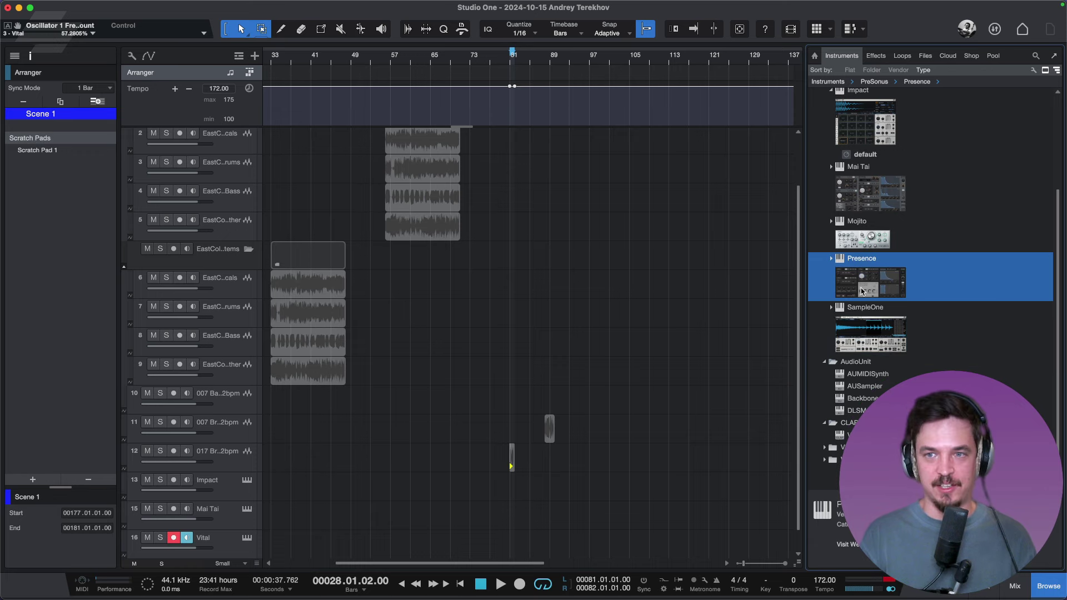
scroll(713, 335, down, 1)
drag(877, 286, 625, 546)
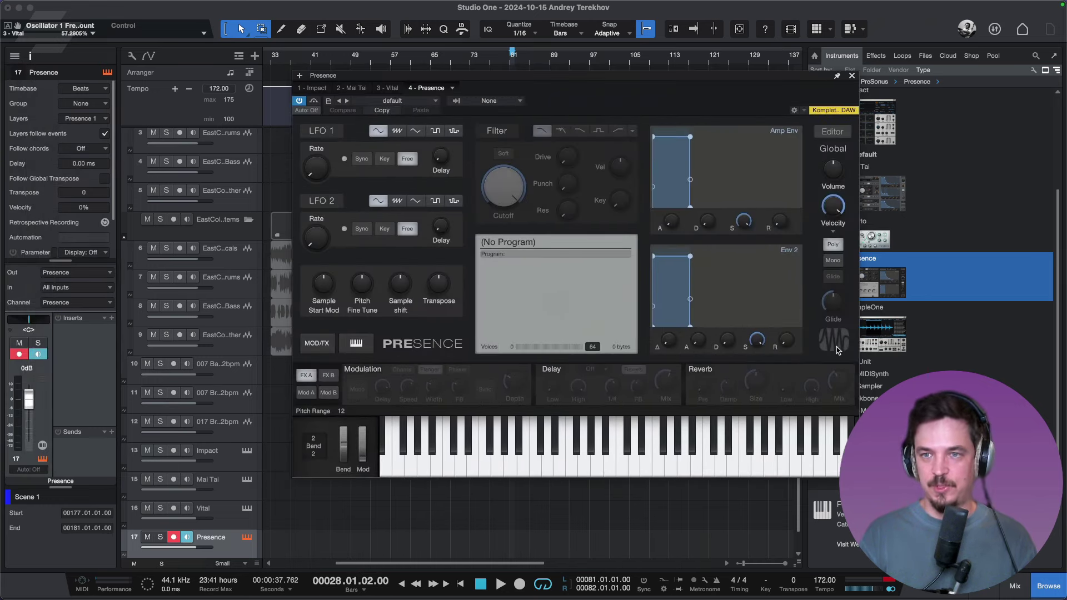
Show the Presence editor, return to the player view, and close the instrument window.
click(821, 131)
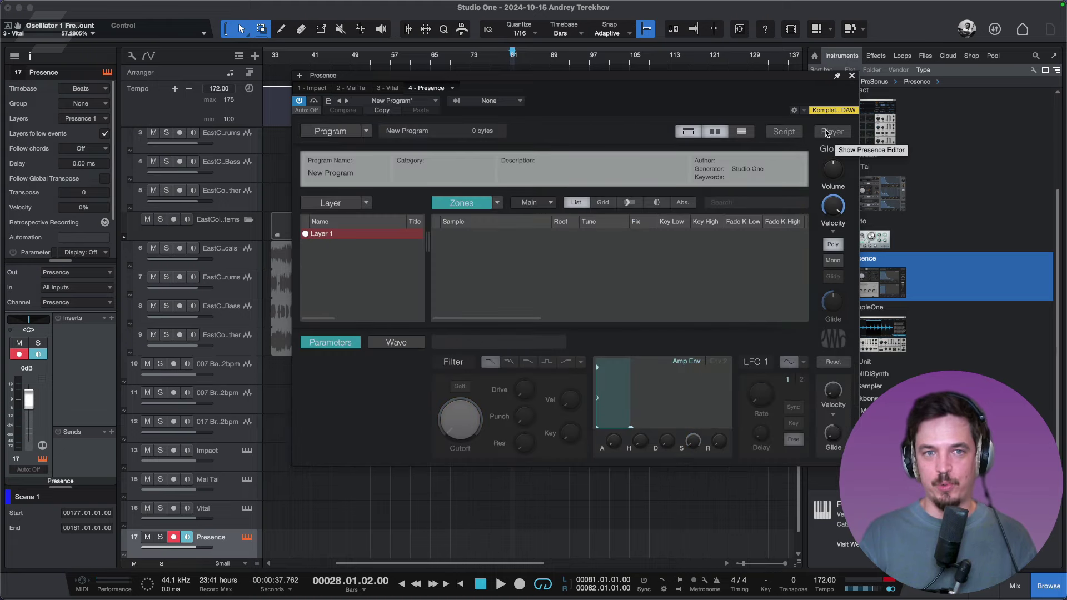
click(825, 132)
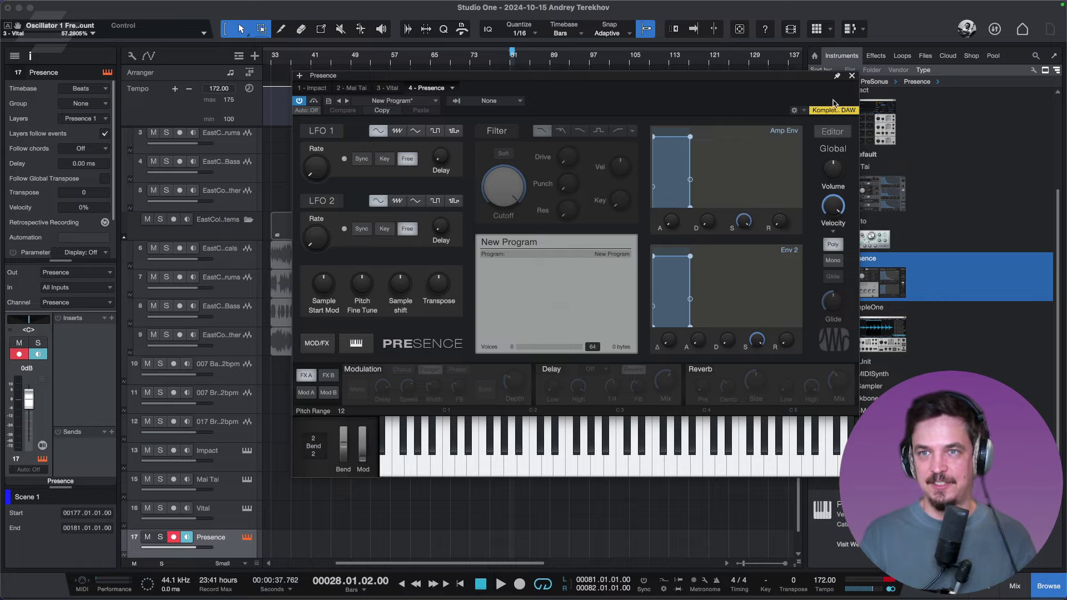
click(852, 76)
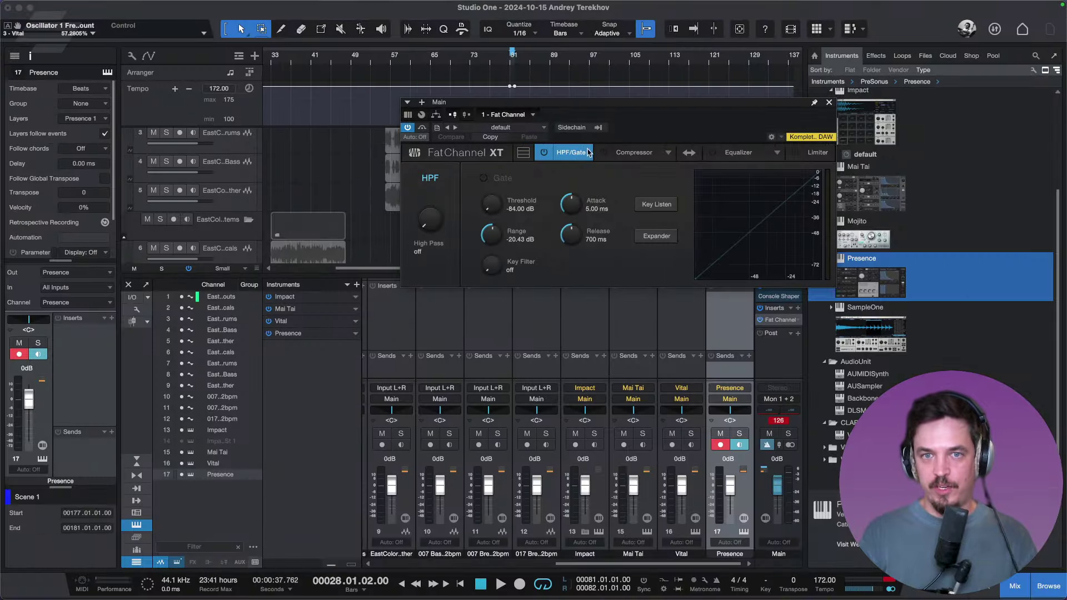
Switch the main channel's Fat Channel XT to the FC-670 compressor and the VT1 equalizer, and move the plug-in window over the arrangement.
click(667, 152)
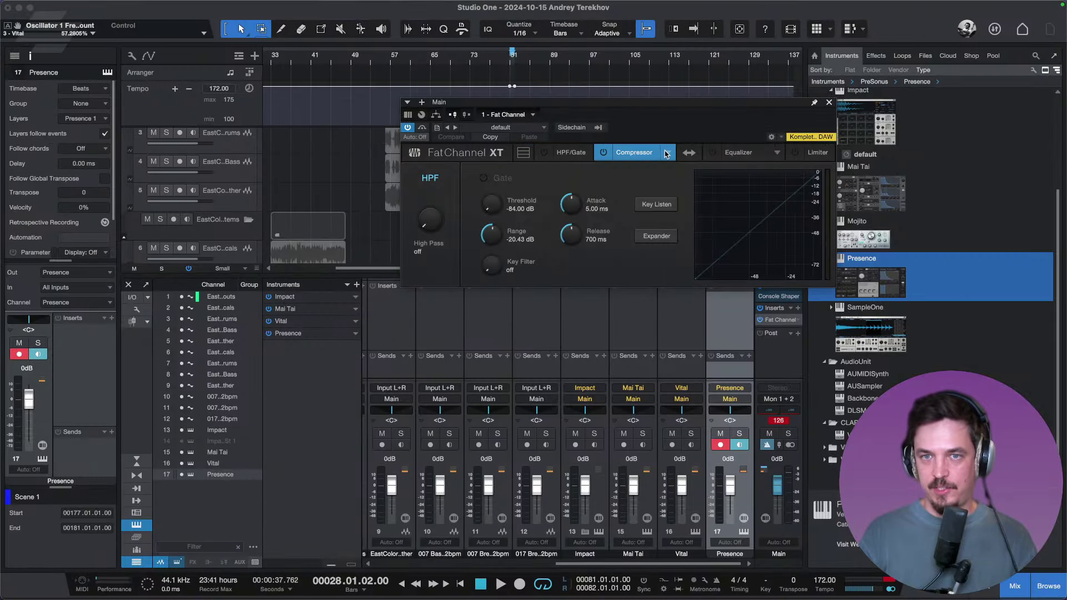
click(790, 225)
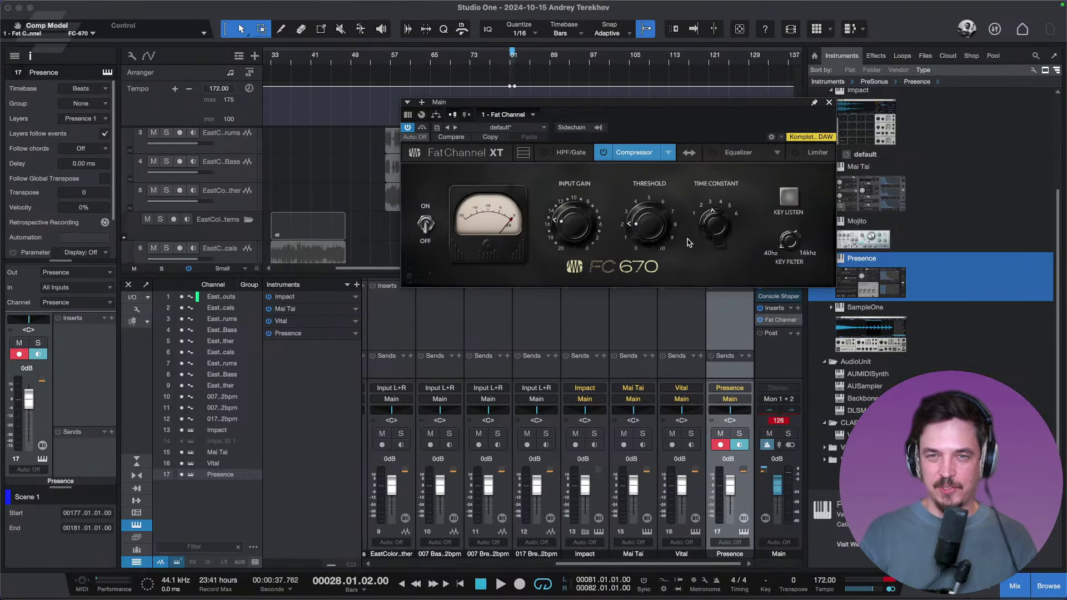
click(776, 155)
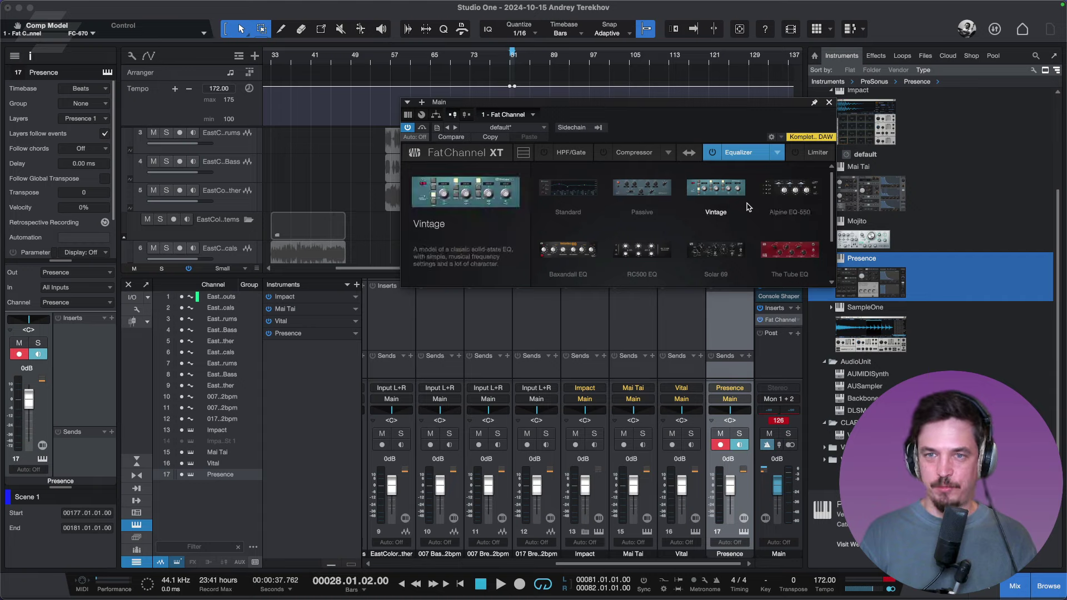
click(567, 253)
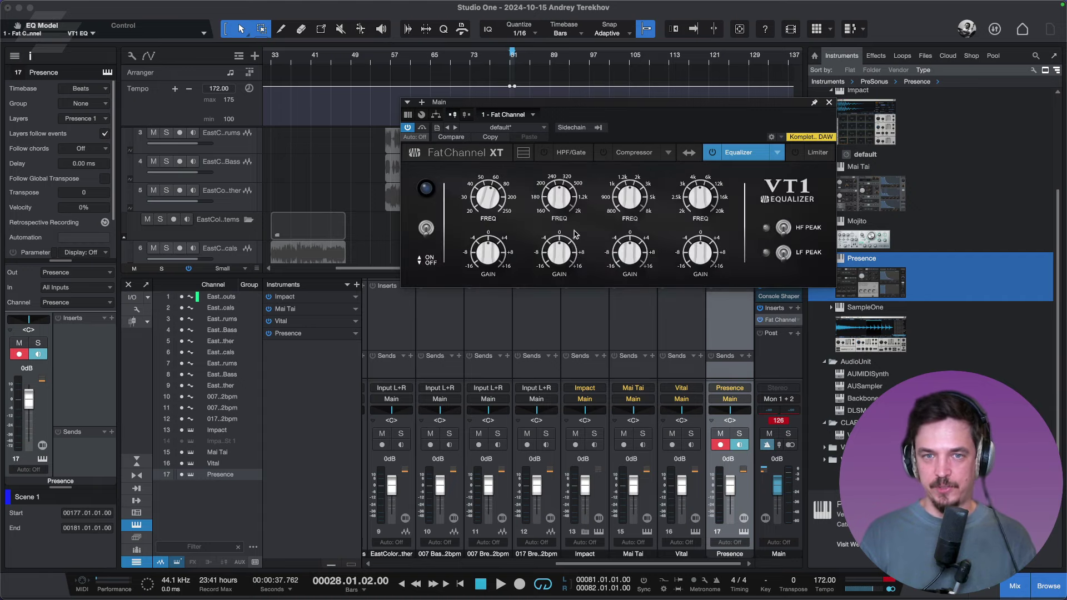
drag(599, 103, 485, 159)
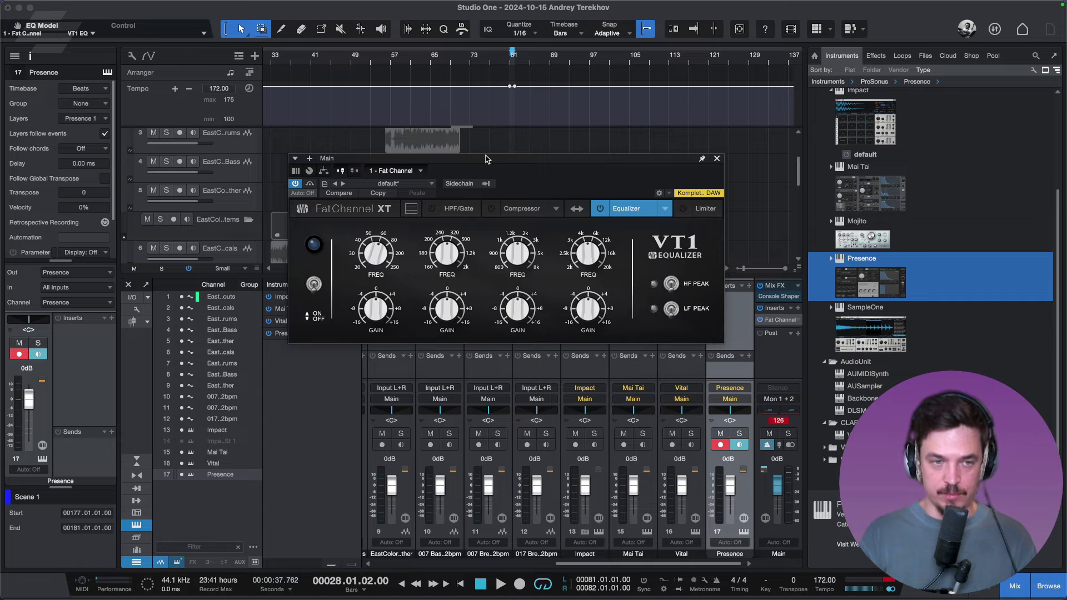
Switch to the browser and examine the new features page from the Audio Batch Converter section up to the feature overview.
key(super+Tab)
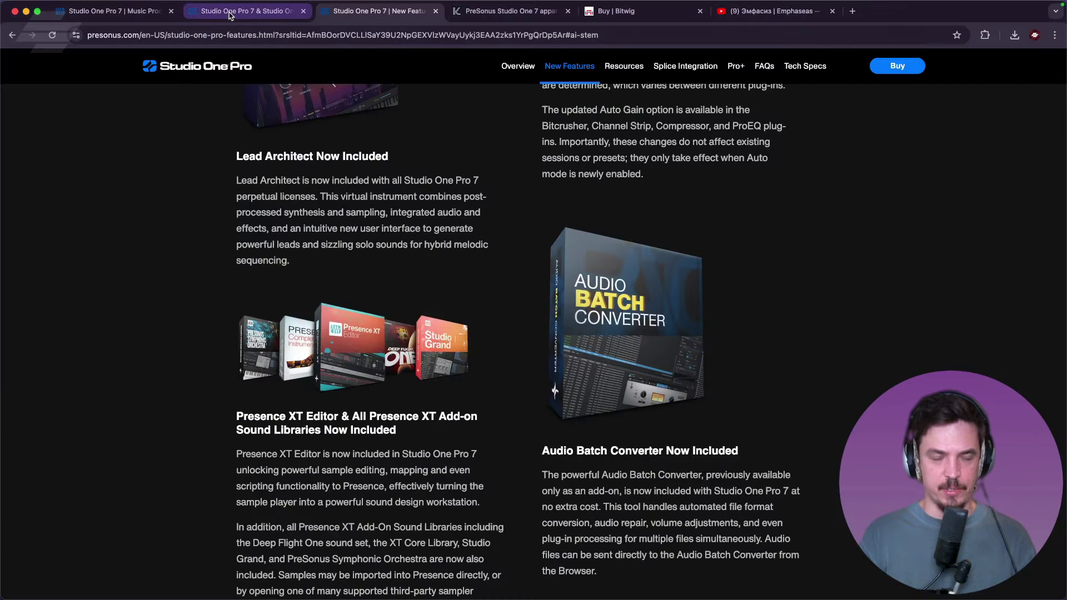
click(230, 13)
click(388, 11)
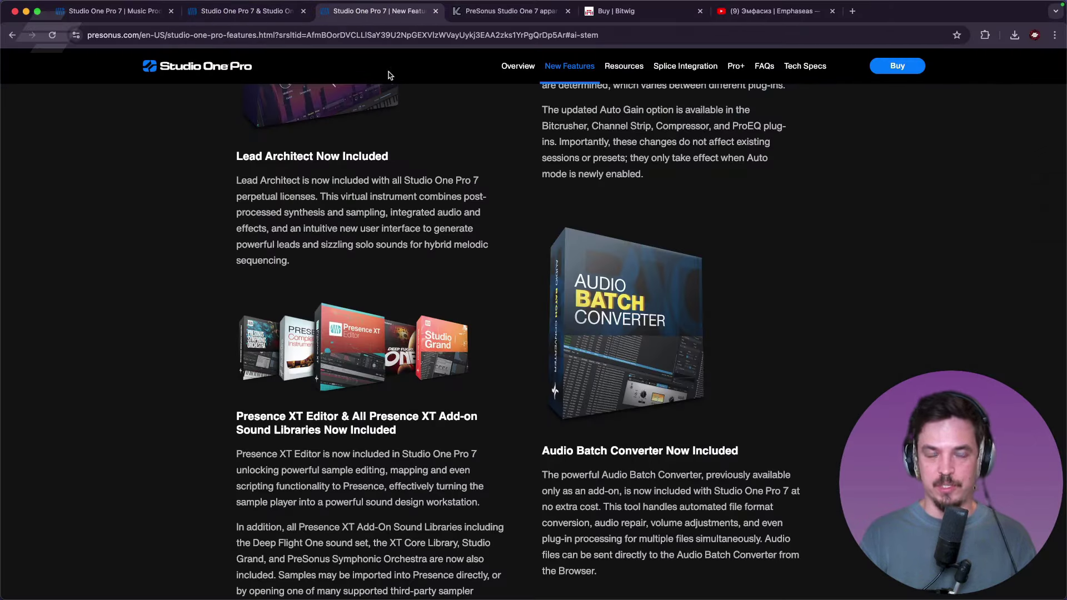
scroll(422, 383, down, 5)
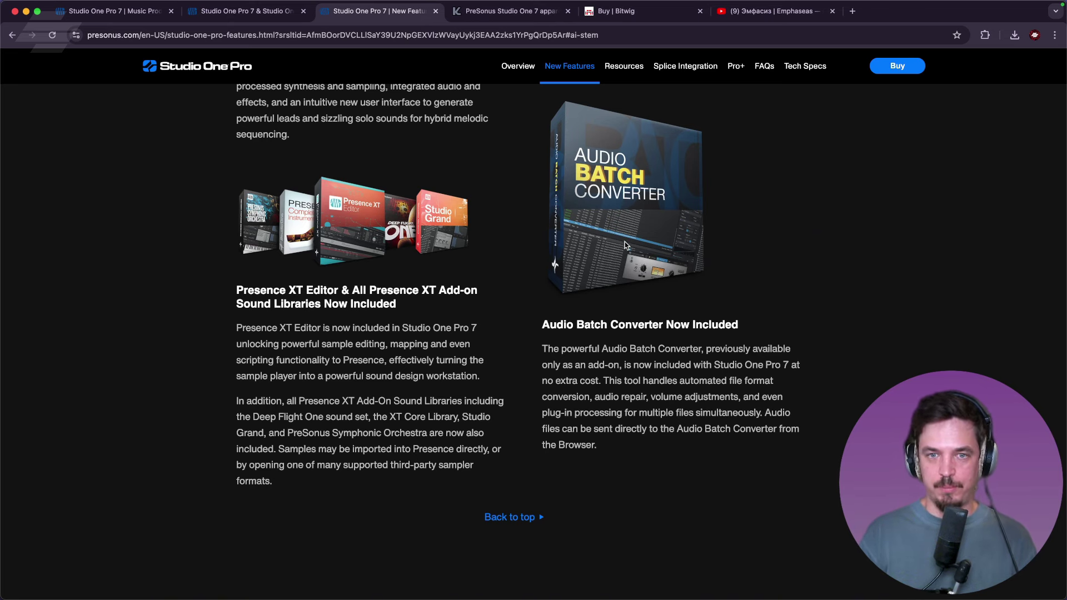
scroll(625, 242, down, 1)
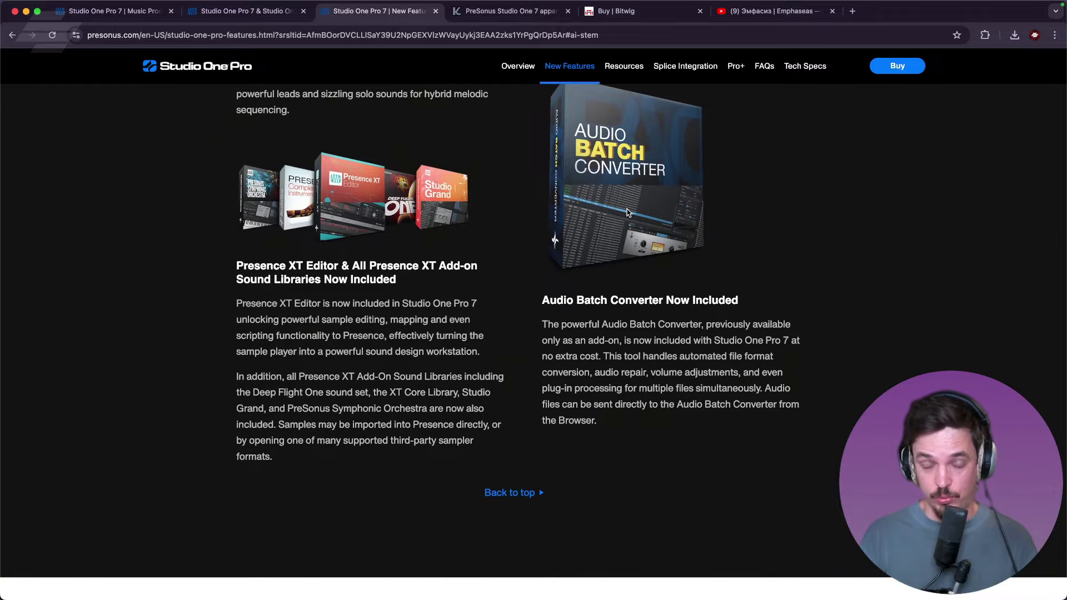
scroll(623, 222, down, 10)
scroll(629, 210, up, 20)
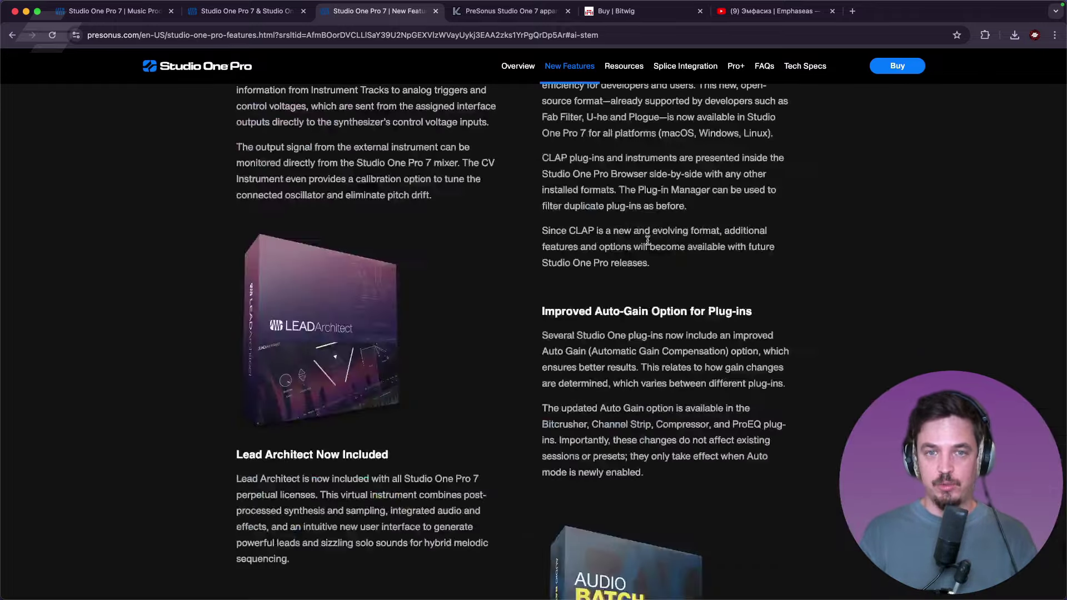
scroll(653, 246, up, 20)
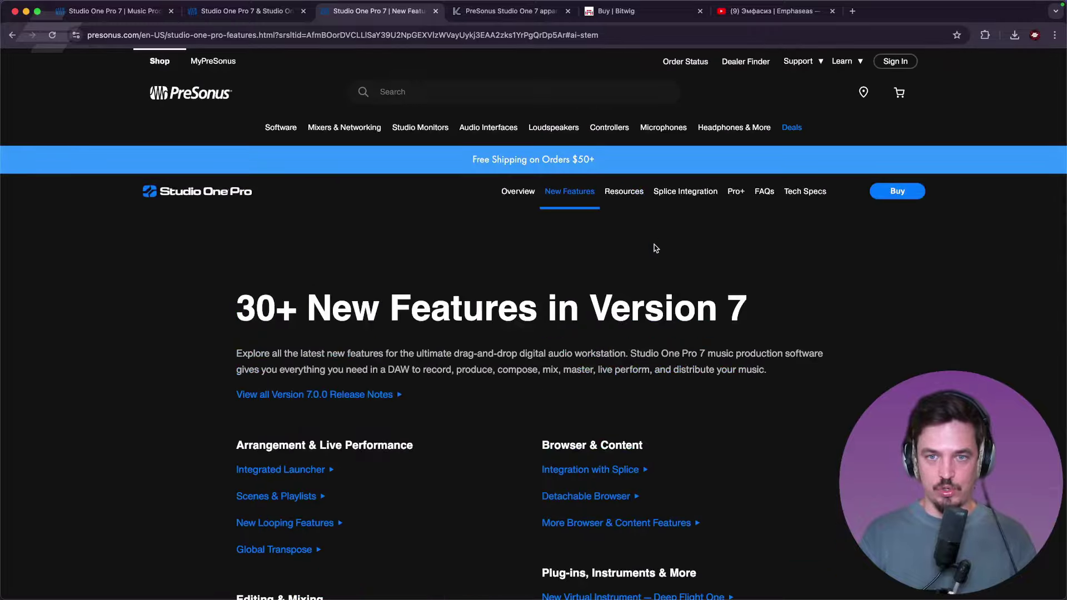
Switch back to Studio One, close the Fat Channel window and hide the mixer console.
key(super+Tab)
click(717, 161)
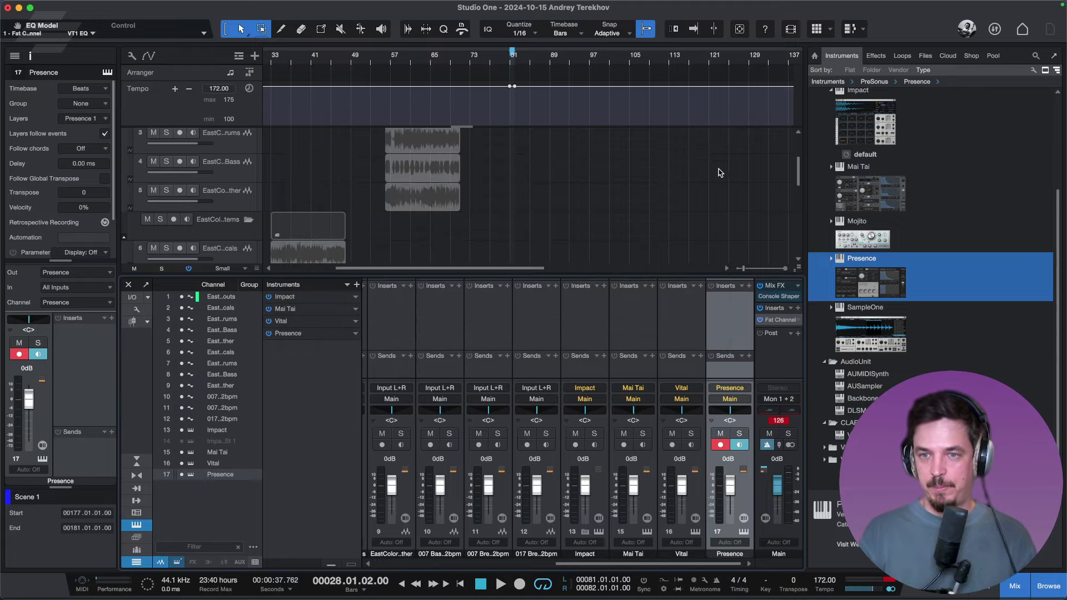
key(F3)
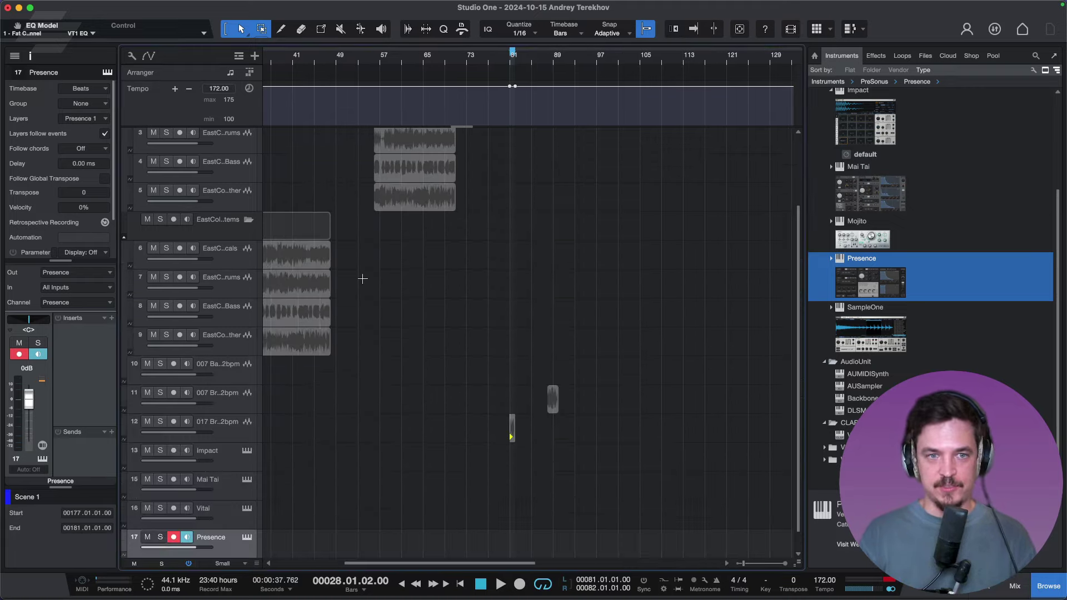
Move the vocals stem event on track 2 along the timeline so it starts at bar 73.
scroll(371, 63, up, 5)
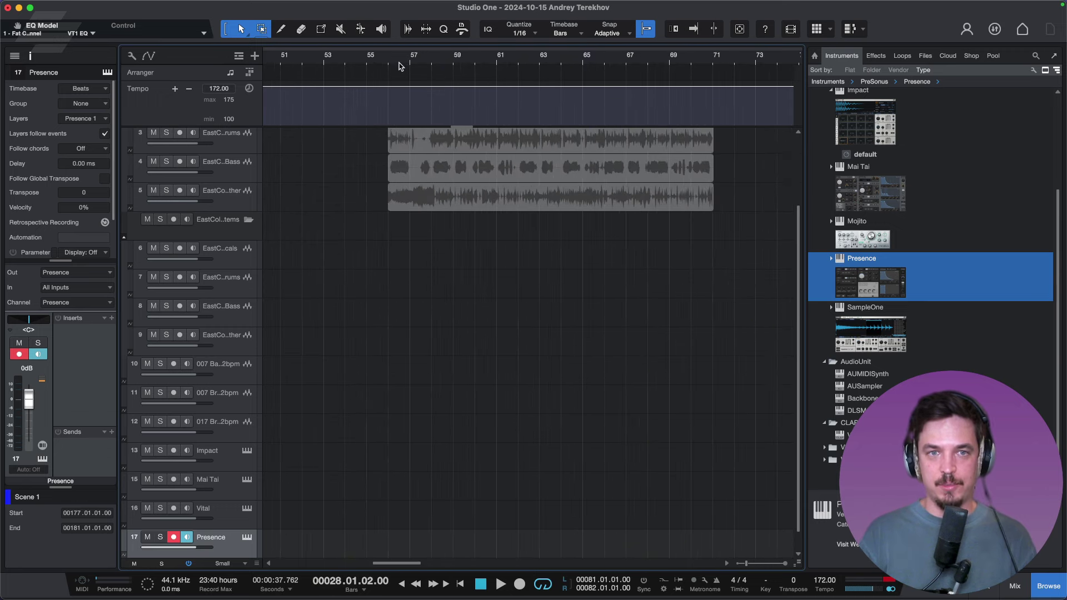
scroll(398, 66, down, 2)
scroll(412, 211, up, 3)
click(414, 221)
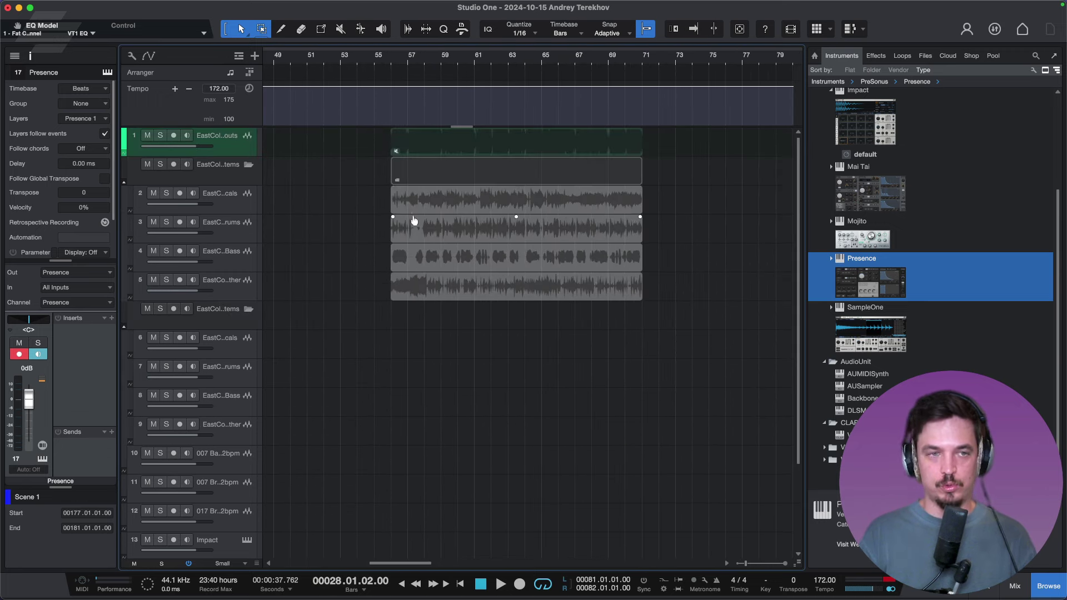
click(413, 205)
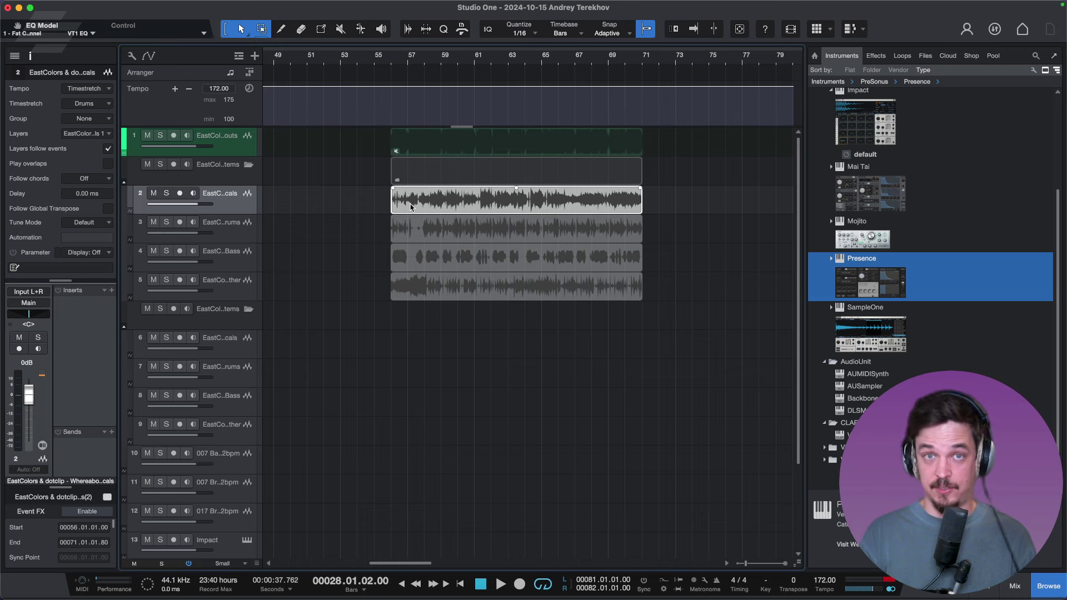
drag(411, 207, 695, 200)
scroll(555, 227, right, 6)
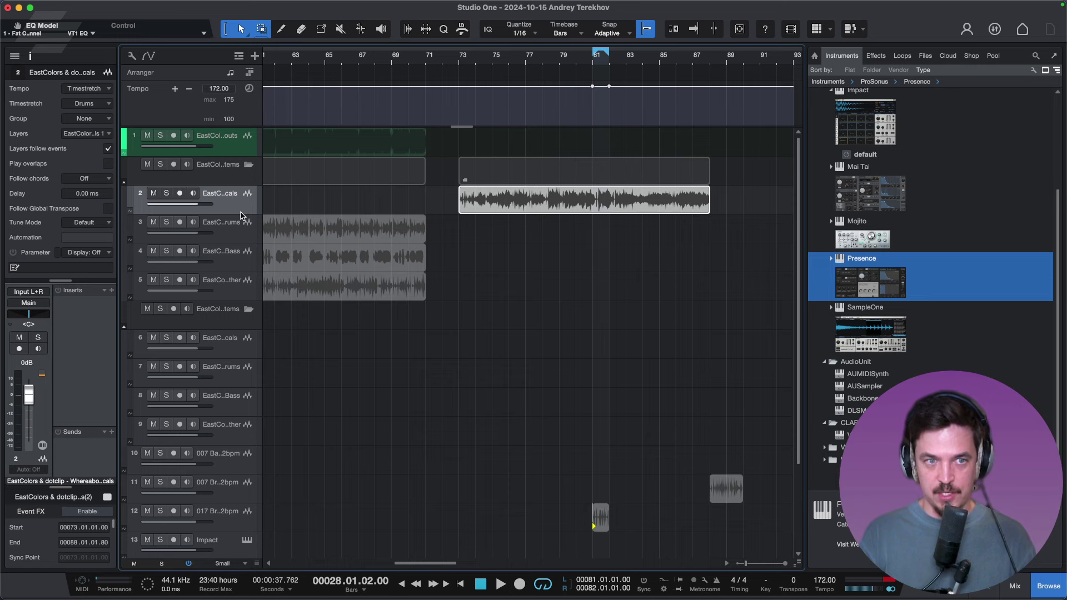
Enlarge the height of vocals track 2, place the playhead within its event, and color the track teal.
drag(241, 215, 240, 328)
click(507, 357)
click(504, 362)
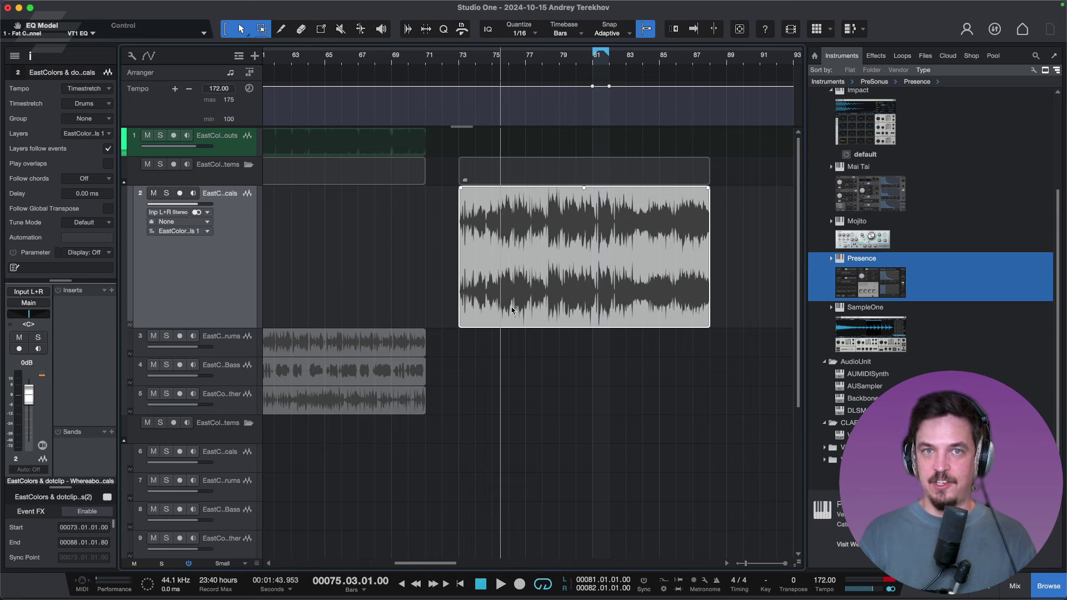
click(515, 366)
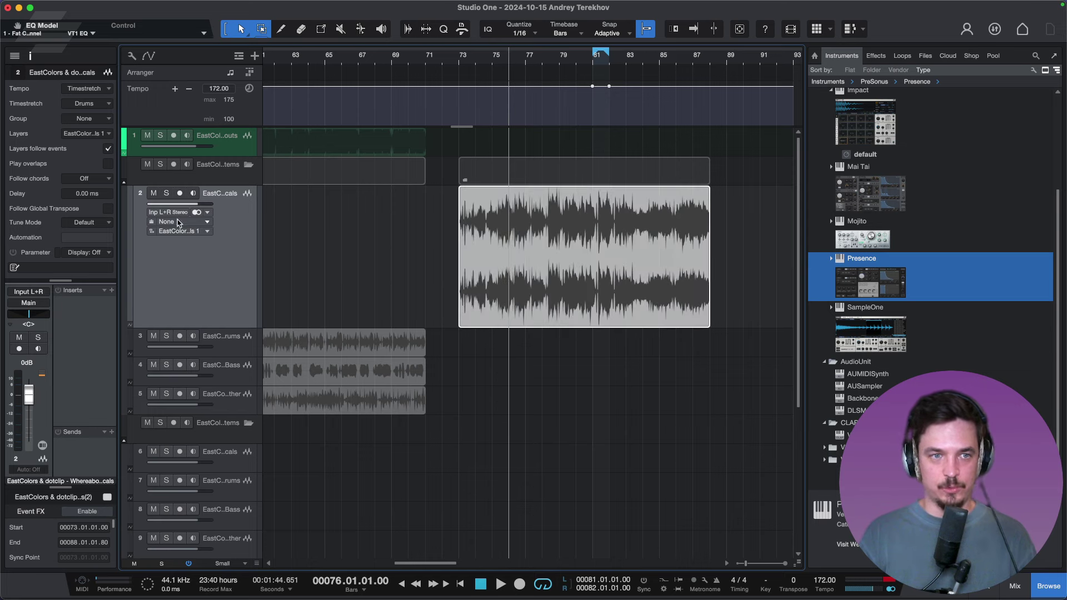
click(132, 241)
click(199, 349)
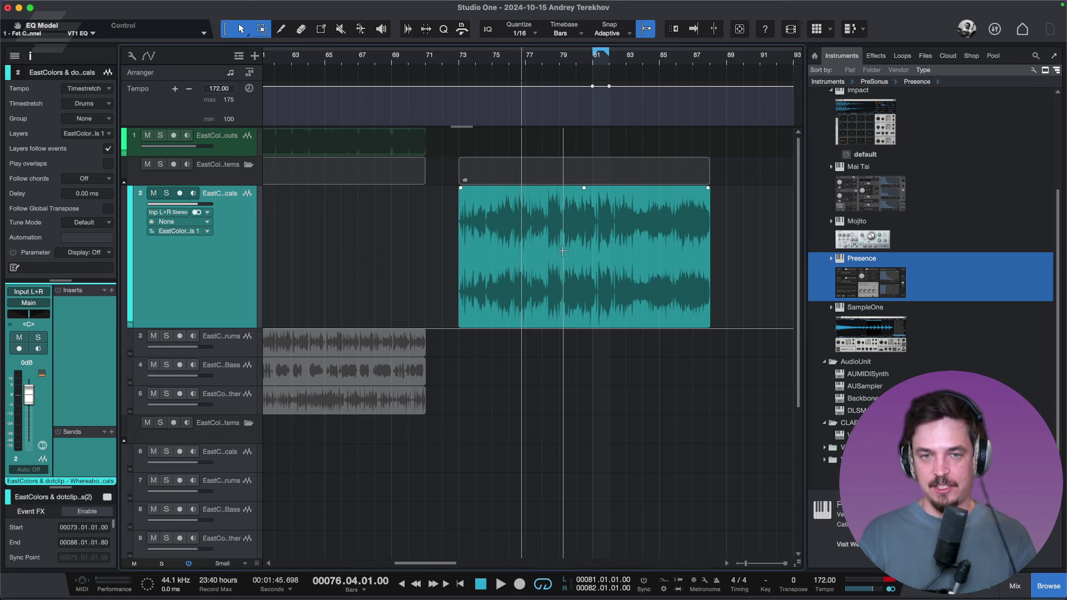
Try lower background luminance (-55%) and contrast (-11%) and a lower arrangement luminance and contrast (-27%) in the appearance preferences, reset them and cancel.
key(super+comma)
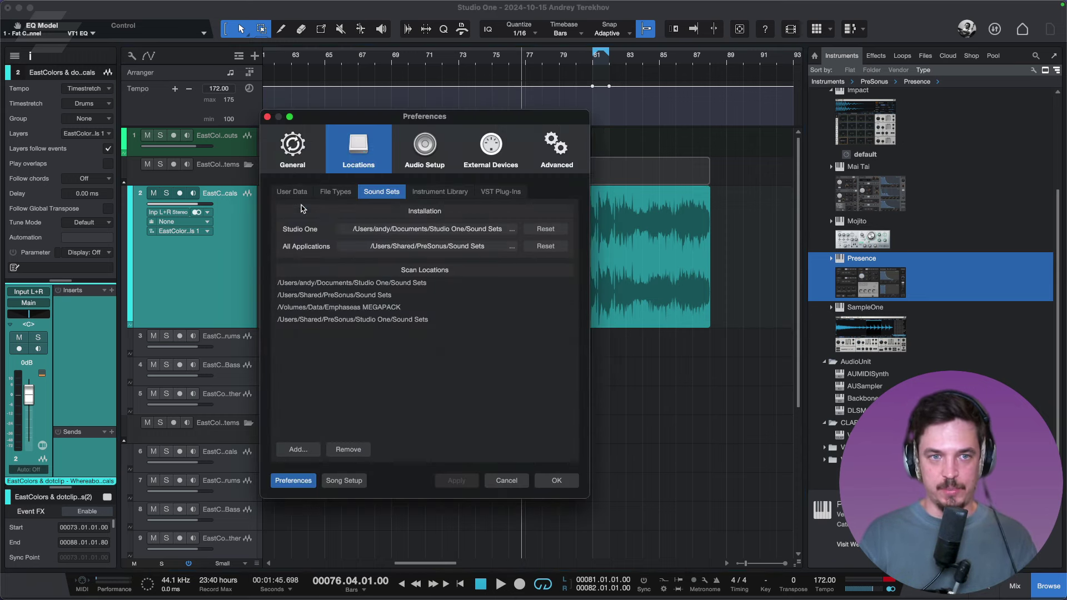
click(300, 161)
click(325, 200)
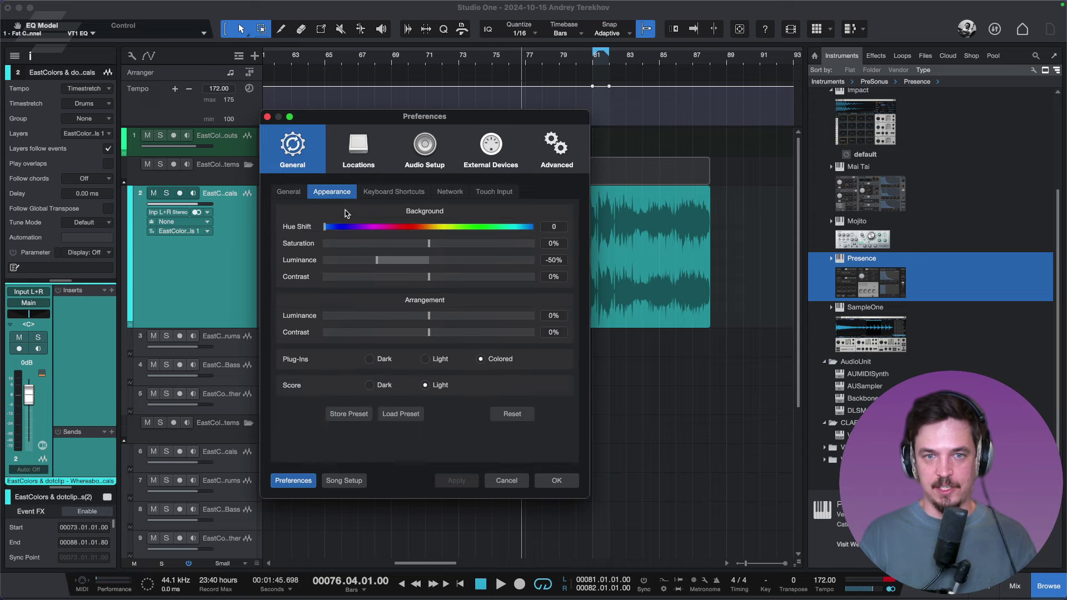
drag(377, 260, 418, 280)
drag(457, 312, 401, 335)
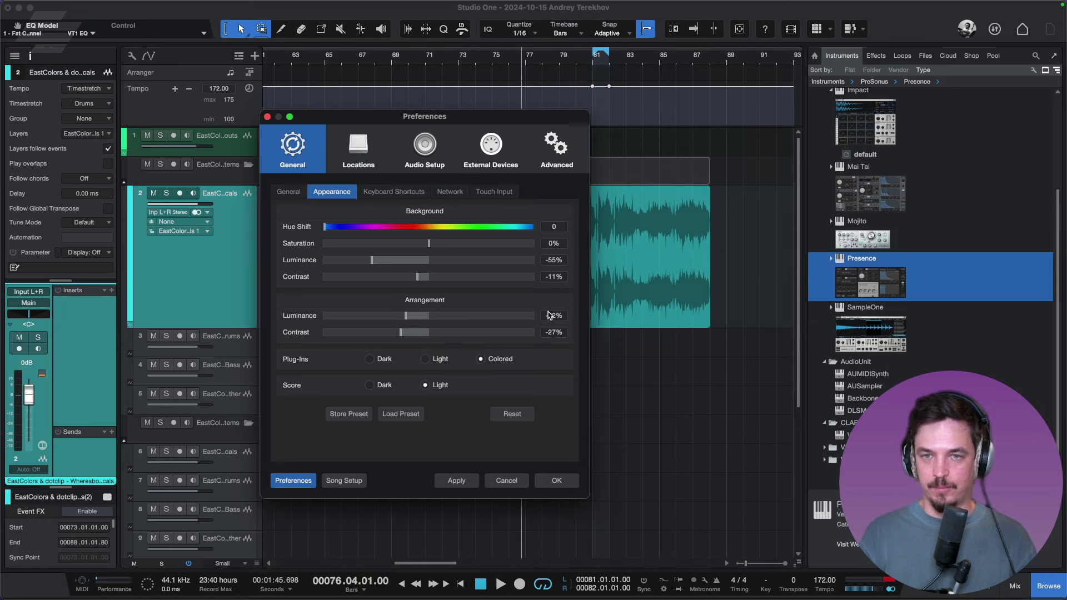
click(519, 418)
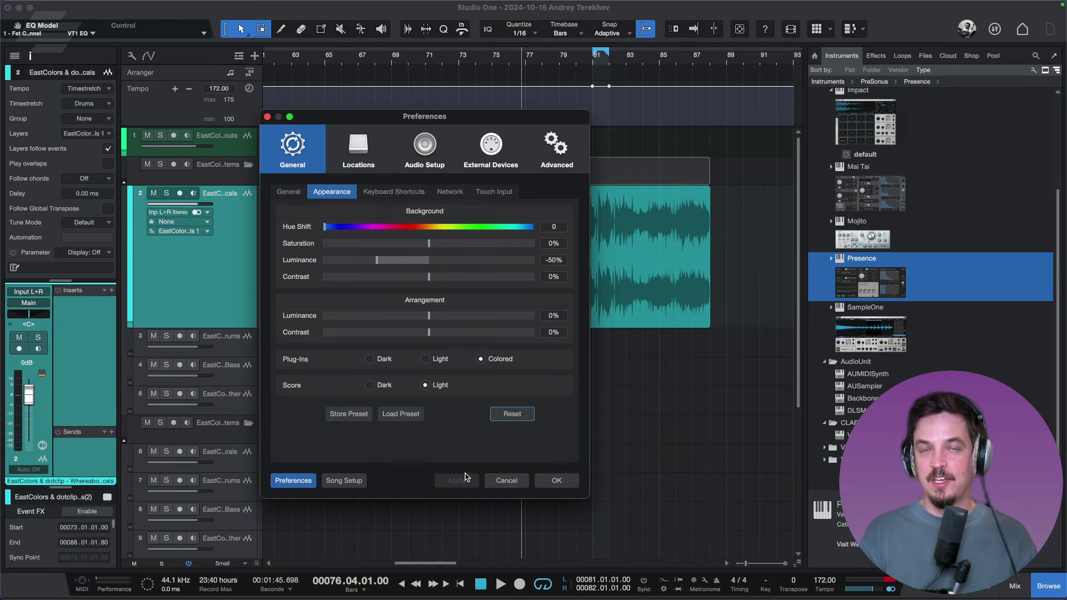
click(506, 481)
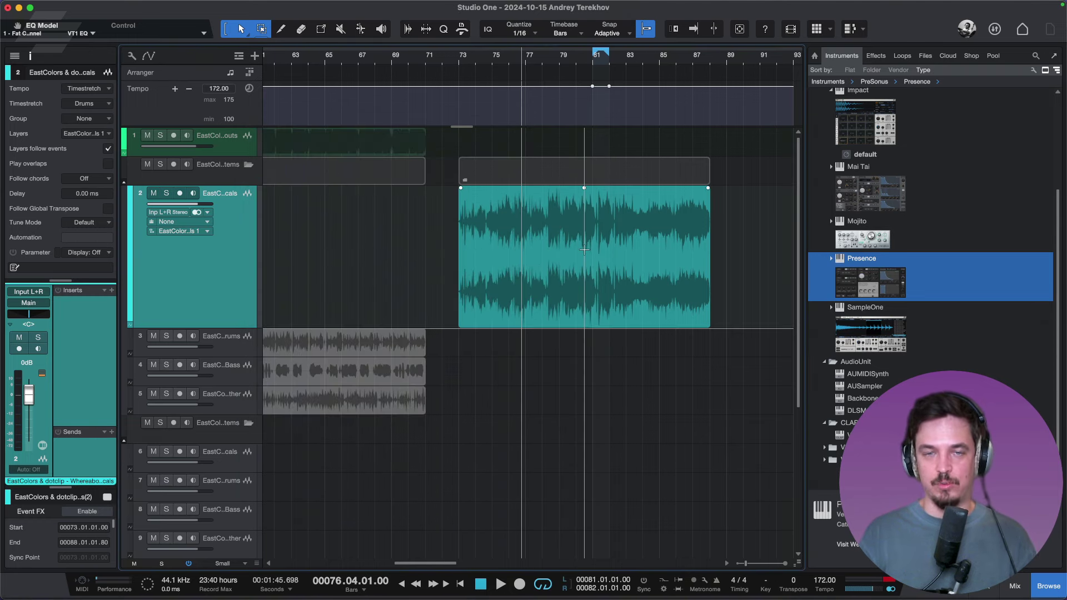
Loop the vocals event on track 2 so its repeats extend from bar 73 to bar 208.
scroll(590, 198, down, 2)
scroll(675, 211, up, 4)
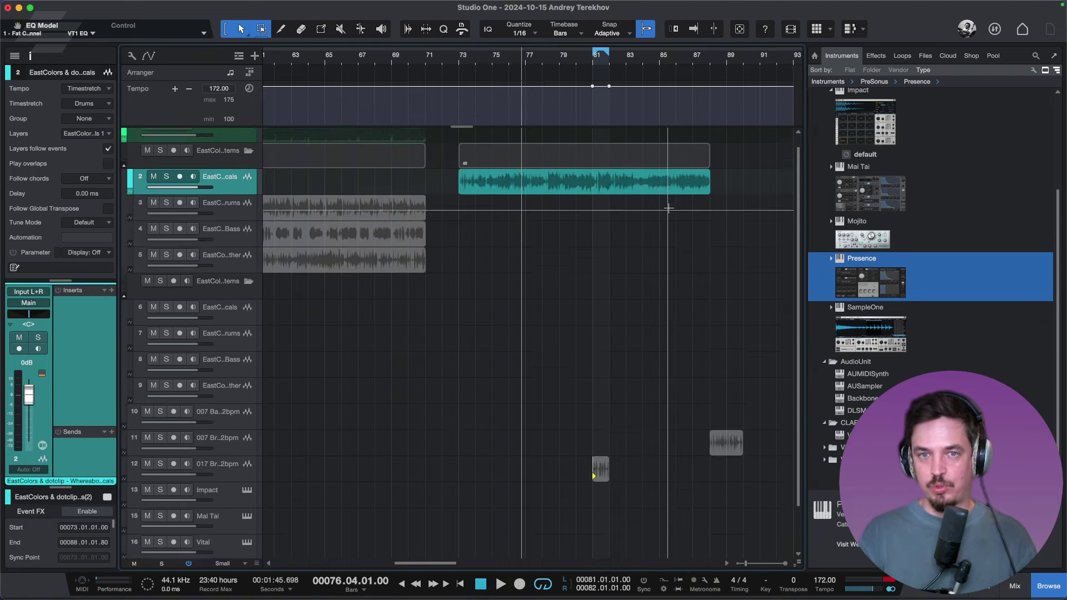
key(z)
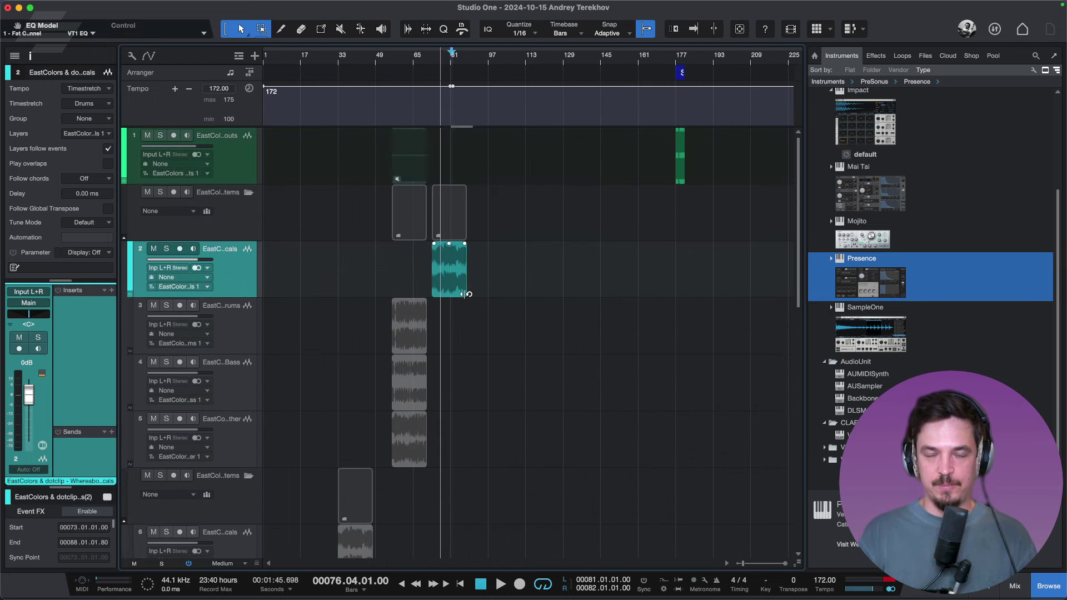
drag(465, 294, 748, 293)
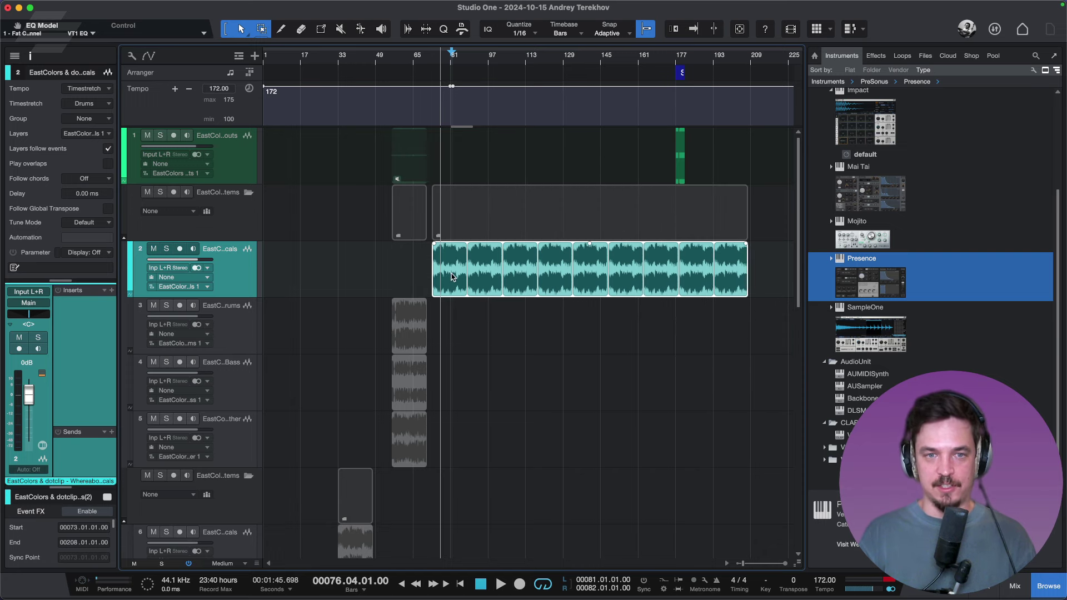
Try moving the looped vocals event to start at bar 97, and undo the move.
drag(451, 276, 507, 277)
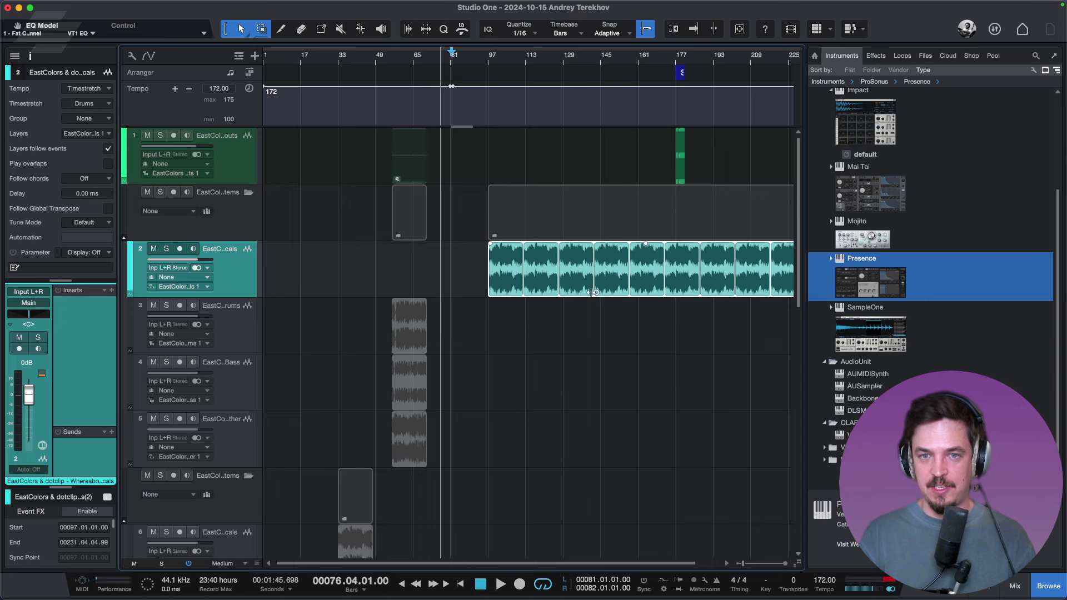
mouse_move(591, 293)
mouse_down()
mouse_move(503, 294)
mouse_move(592, 295)
mouse_up()
key(ctrl+z)
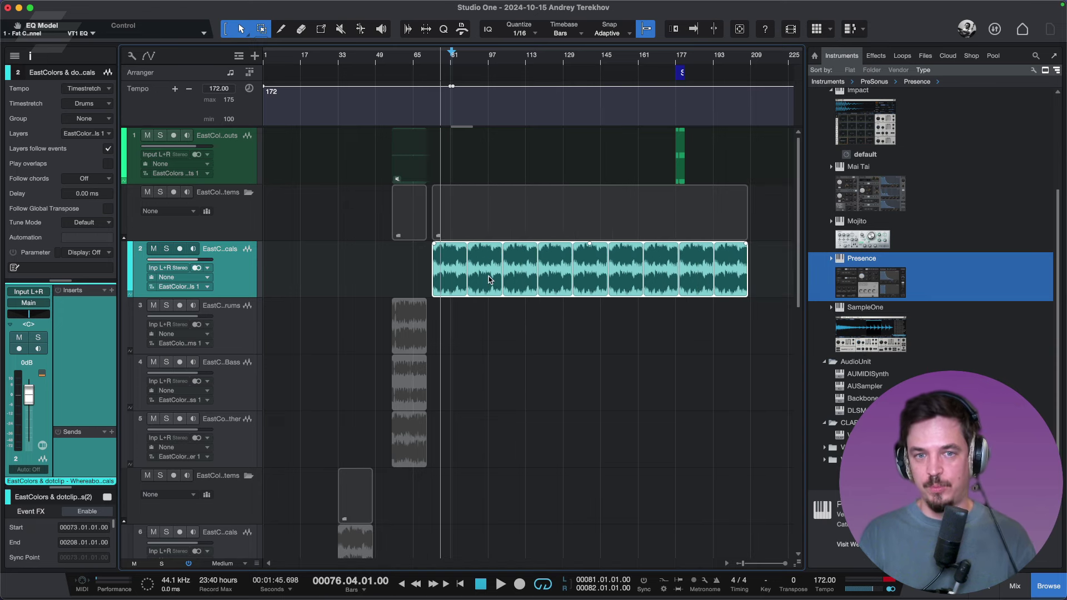
Shorten the repeating segment of the looped vocals event to one bar, and lengthen it to three bars.
key(shift+e)
key(e)
key(e)
key(e)
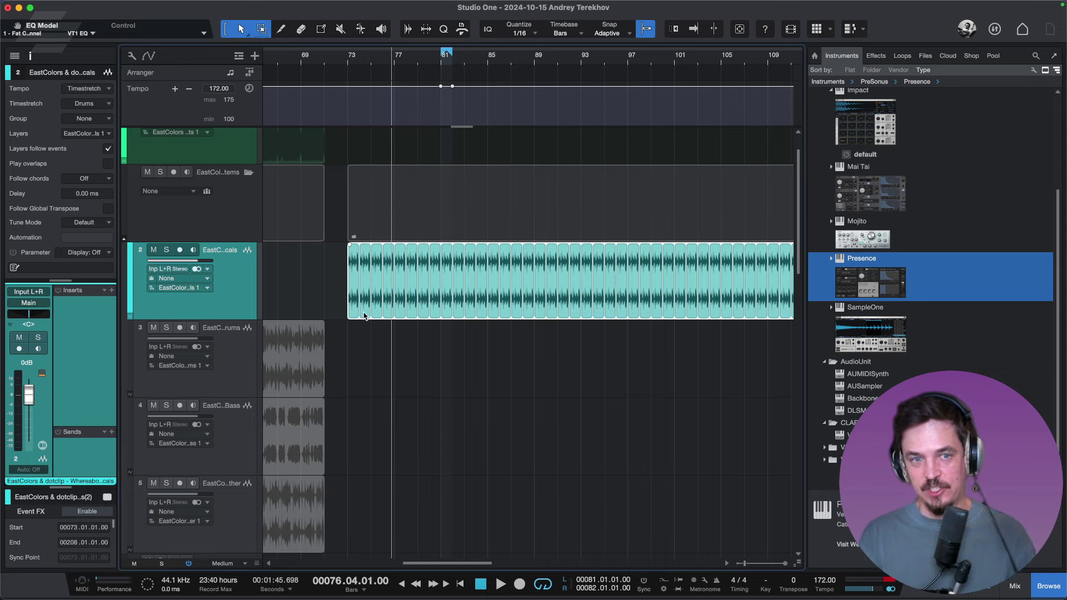
drag(364, 316, 482, 303)
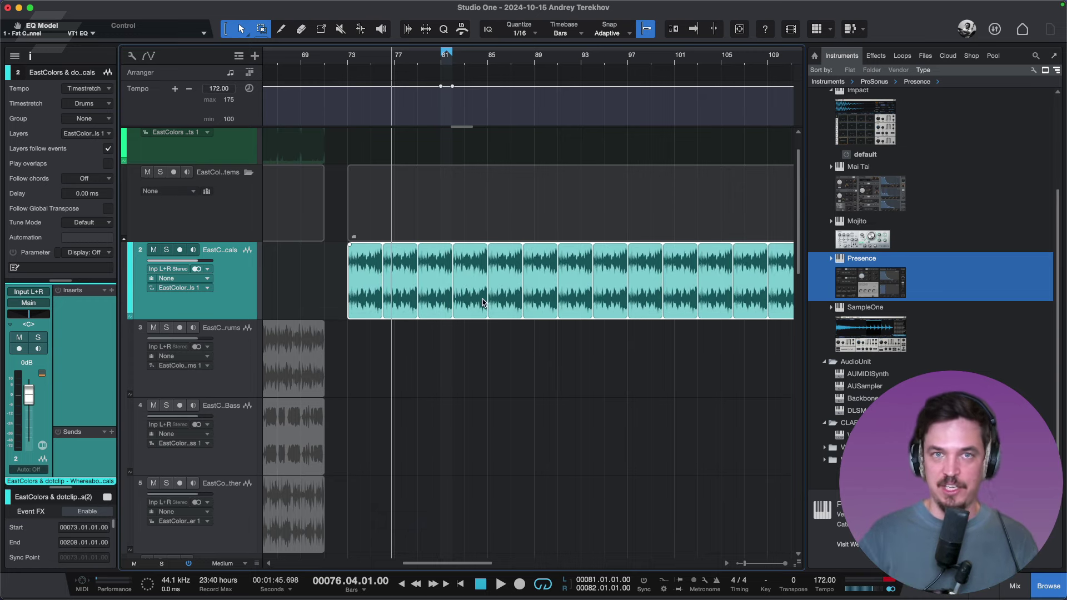
mouse_move(370, 299)
mouse_down()
mouse_move(294, 317)
mouse_move(392, 298)
mouse_move(378, 297)
mouse_up()
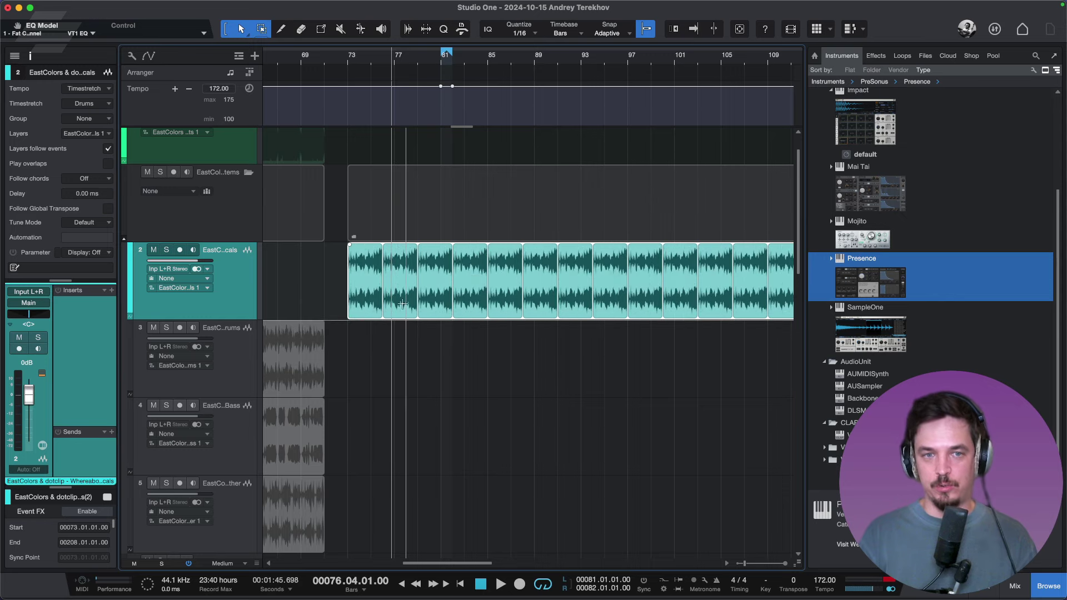
scroll(403, 289, down, 1)
scroll(403, 286, down, 2)
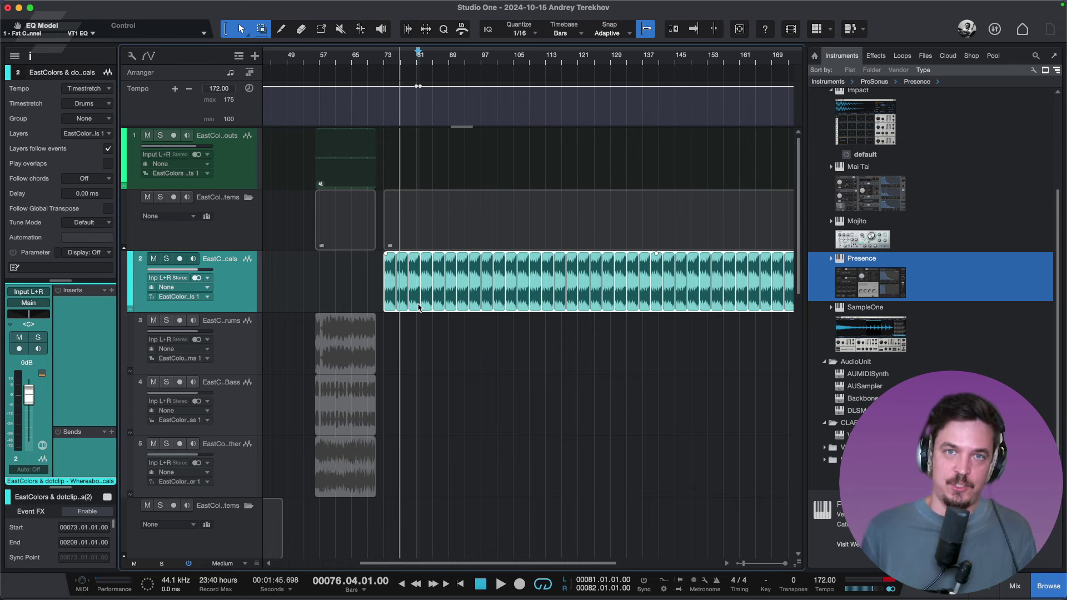
scroll(419, 307, down, 1)
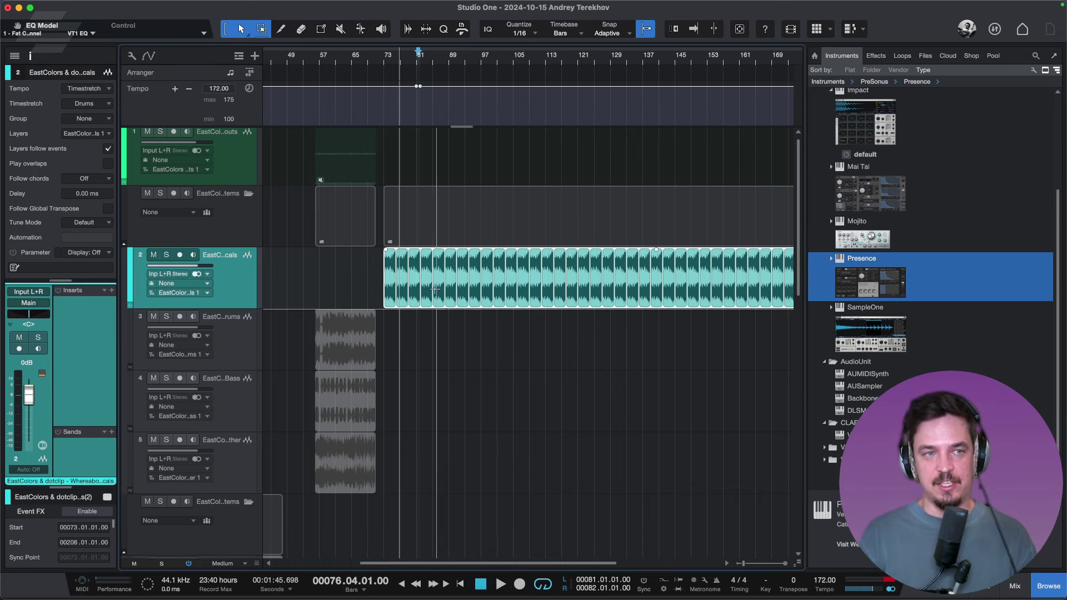
Open the customization options for the transport bar.
scroll(437, 290, down, 3)
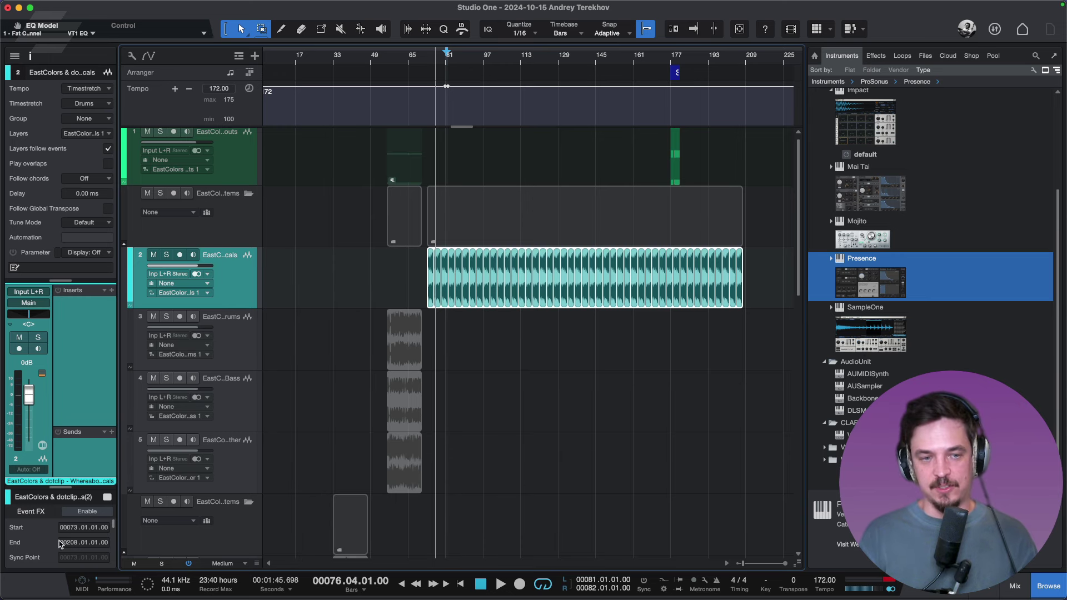
right_click(48, 584)
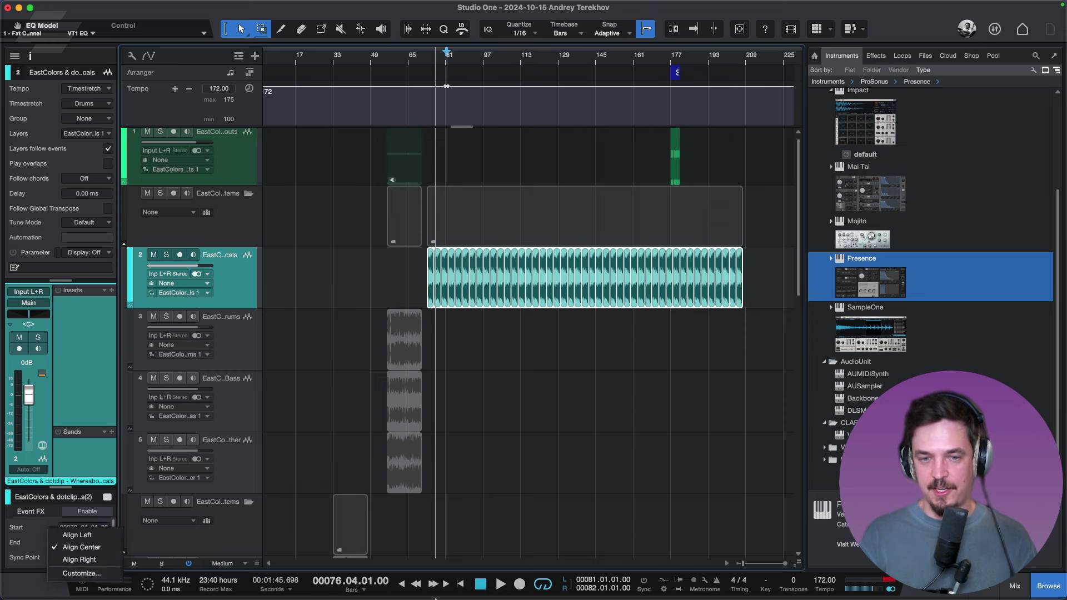
click(933, 594)
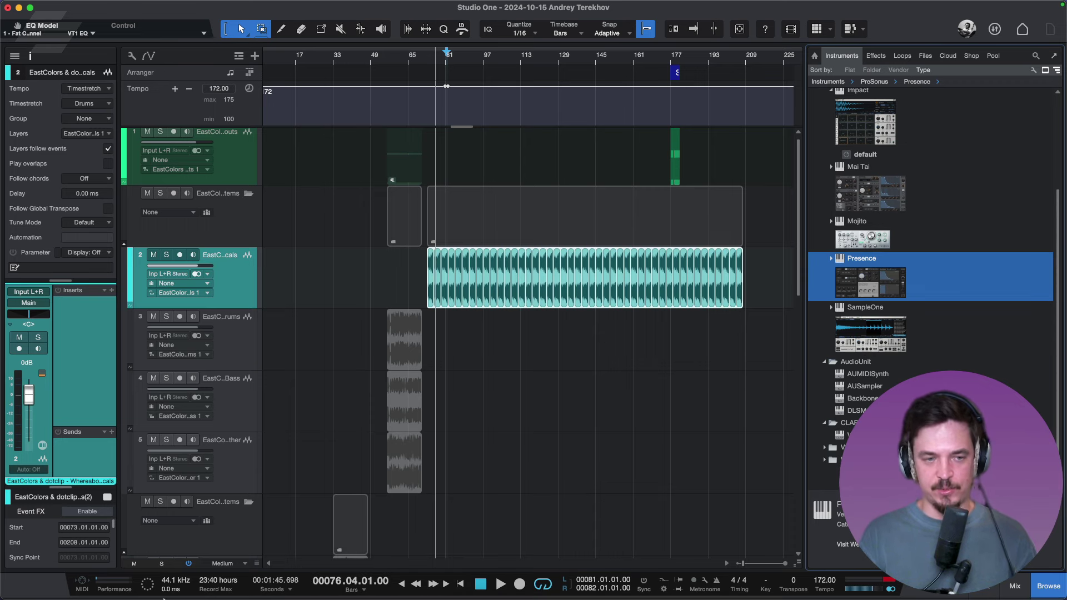
right_click(47, 587)
click(49, 591)
right_click(34, 594)
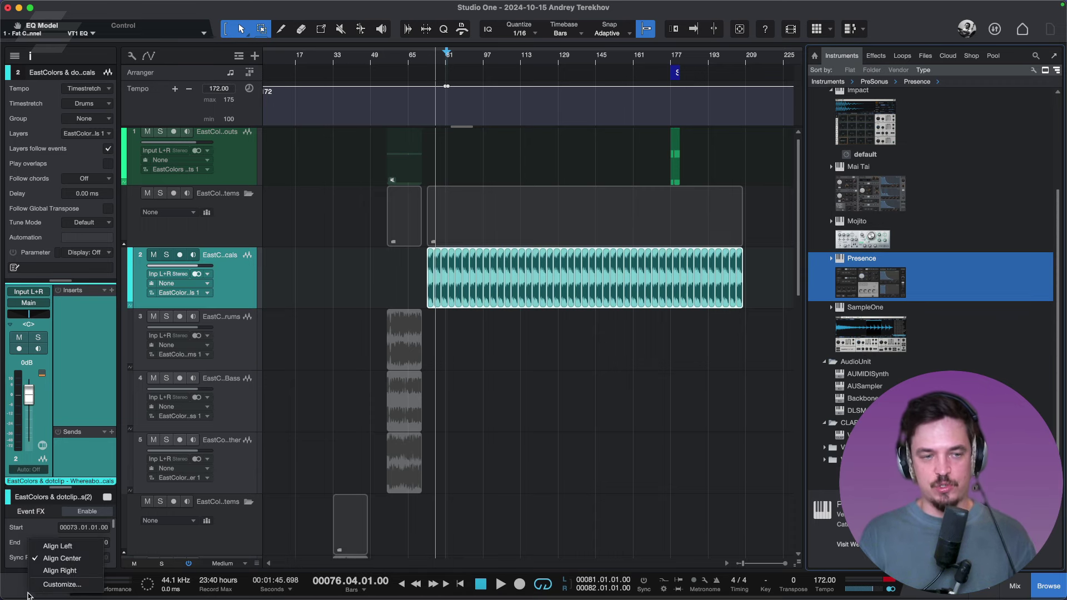
click(62, 583)
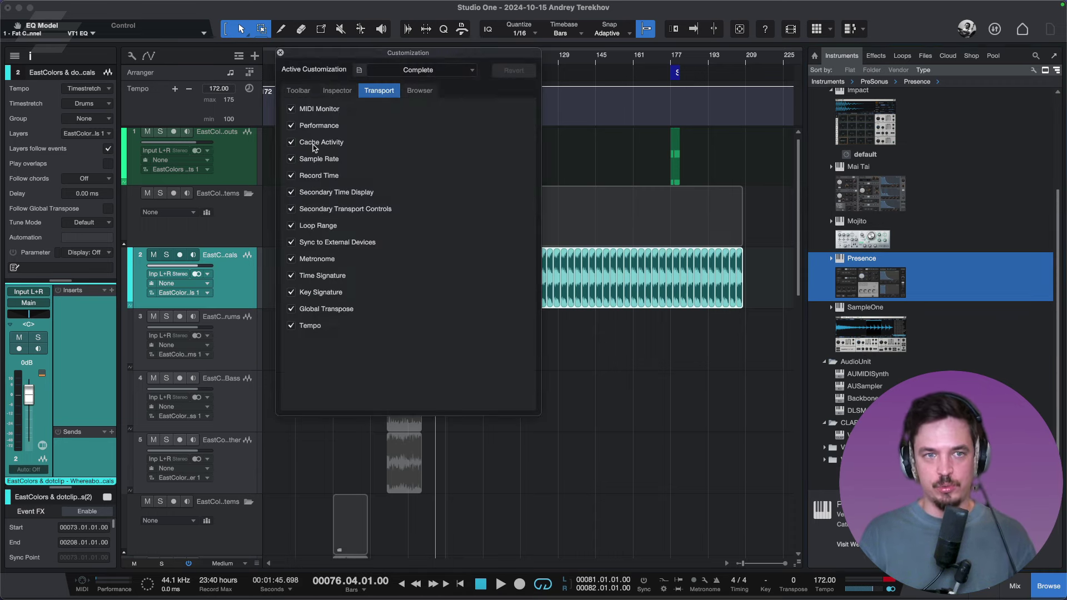
Hide MIDI Monitor, Performance, Cache Activity, Sample Rate, Record Time, Secondary Time Display, Secondary Transport Controls and Loop Range from the transport bar.
click(291, 109)
click(290, 126)
click(291, 143)
click(290, 159)
click(291, 176)
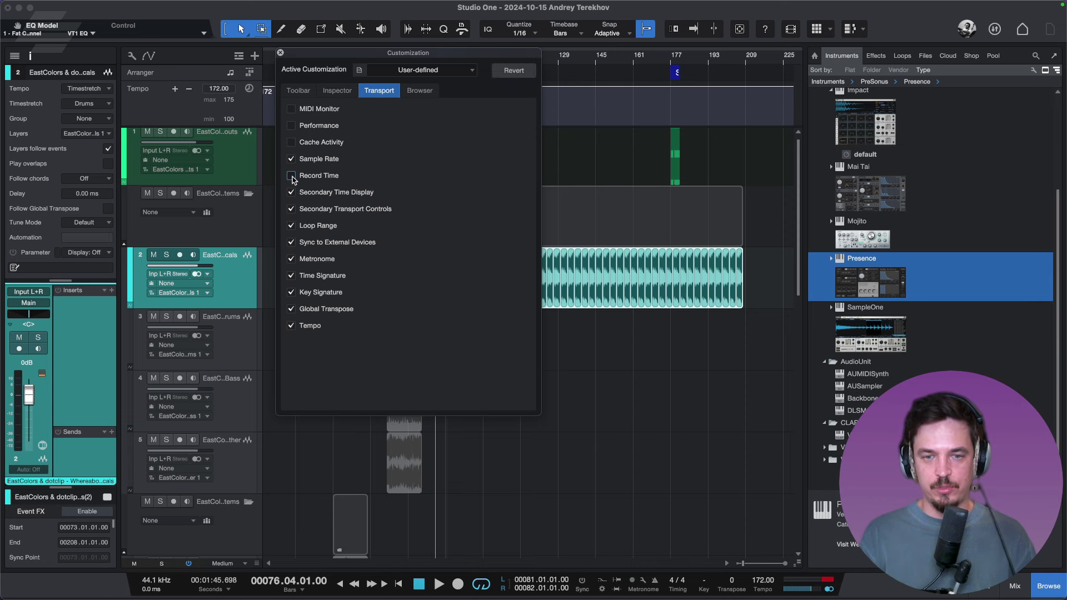
click(291, 193)
click(291, 209)
click(290, 225)
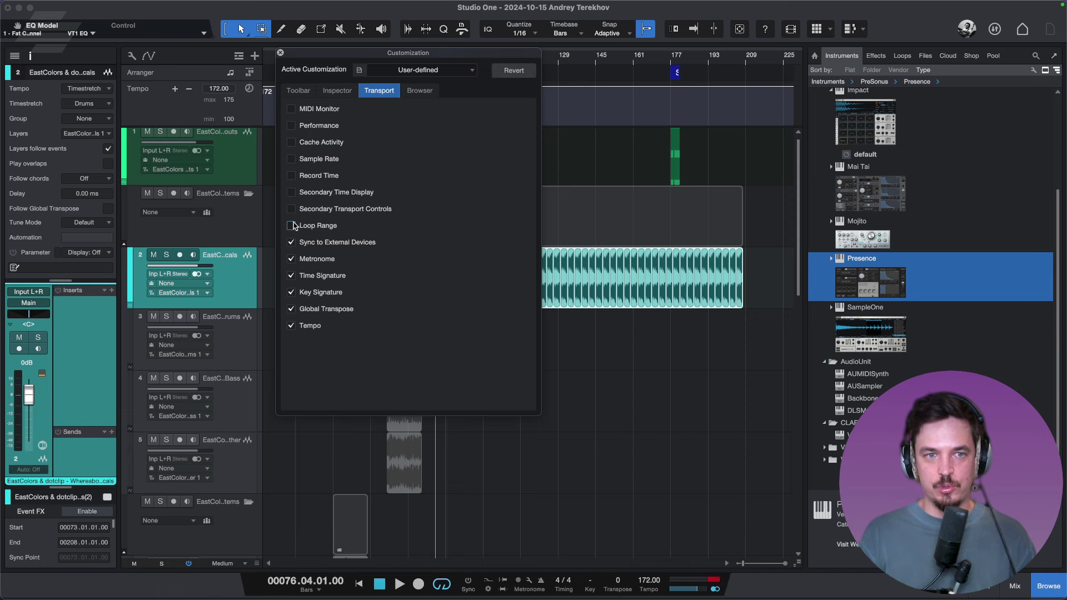
Hide external sync, metronome, time signature, key signature and global transpose from the transport, keep Tempo shown, and close the customization.
click(290, 243)
click(291, 259)
click(291, 275)
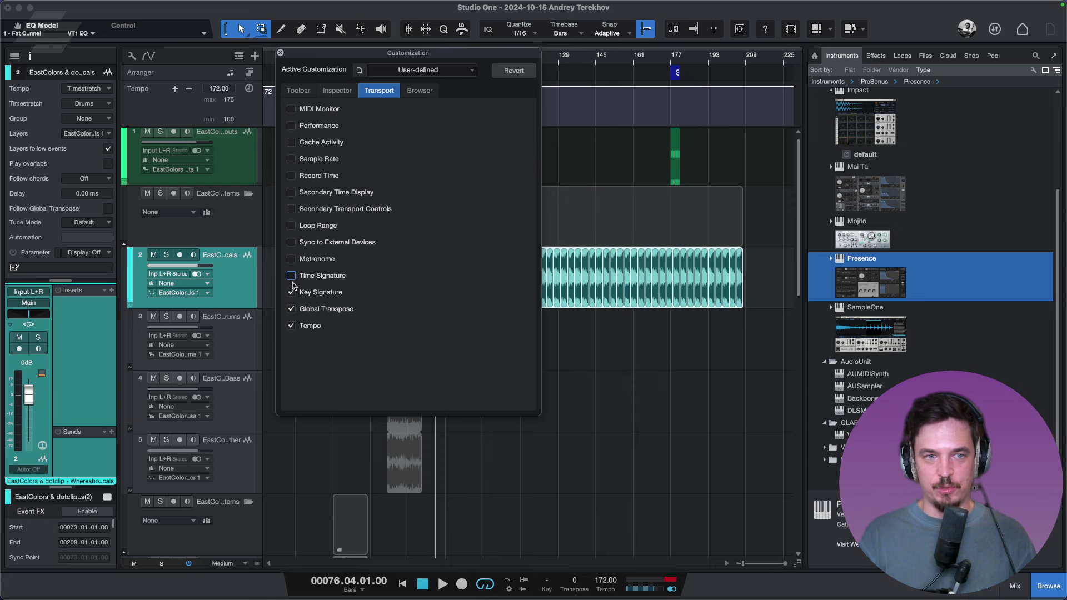
click(290, 292)
click(290, 309)
click(290, 325)
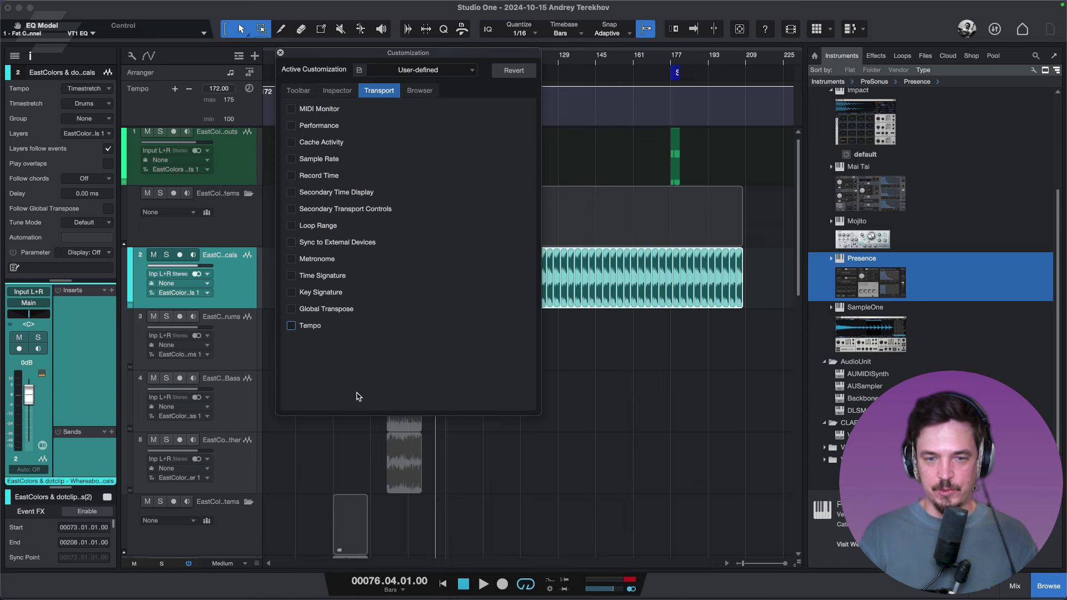
click(290, 327)
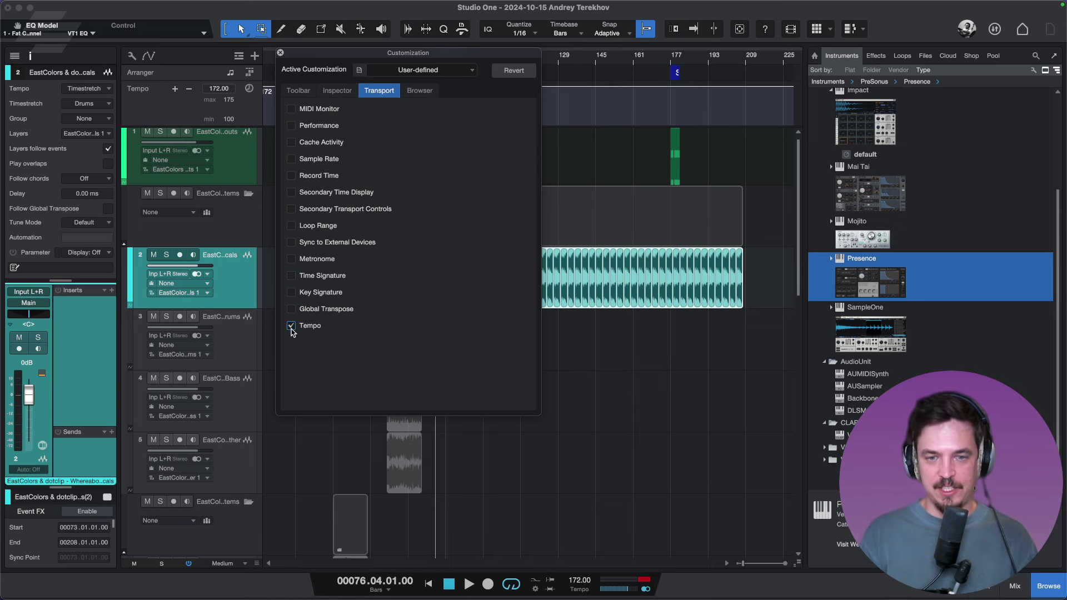
click(281, 53)
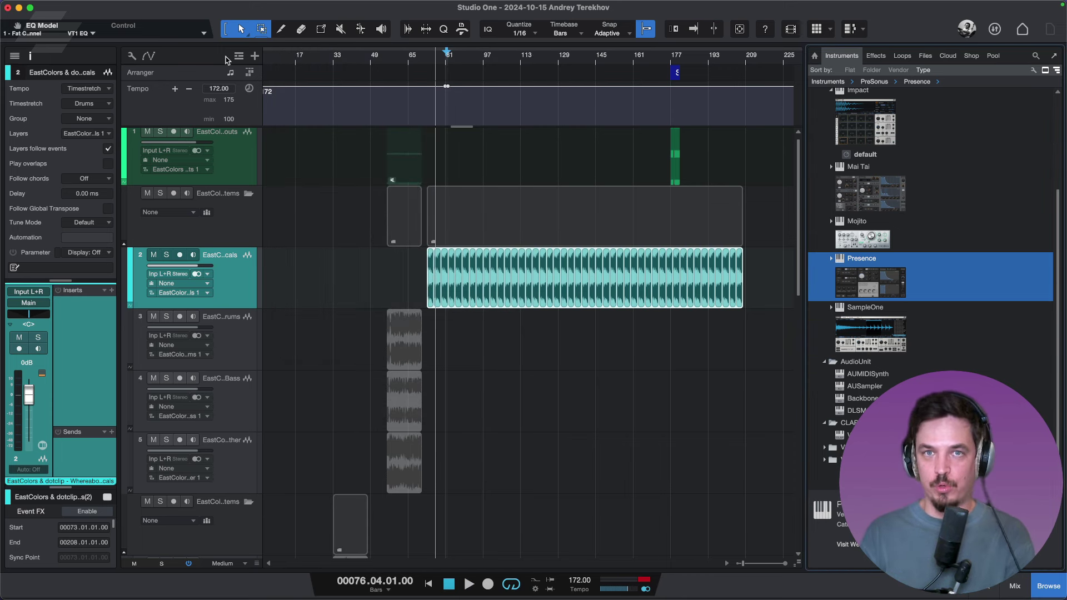
Remove all the tracks from the song, leaving an empty arrangement.
click(133, 56)
click(133, 57)
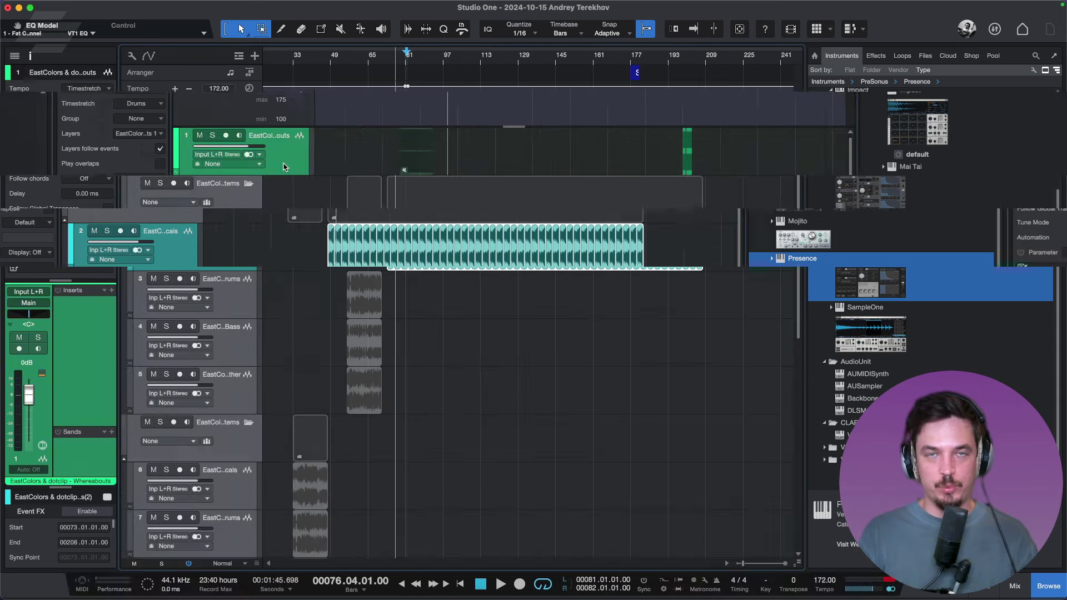
right_click(233, 167)
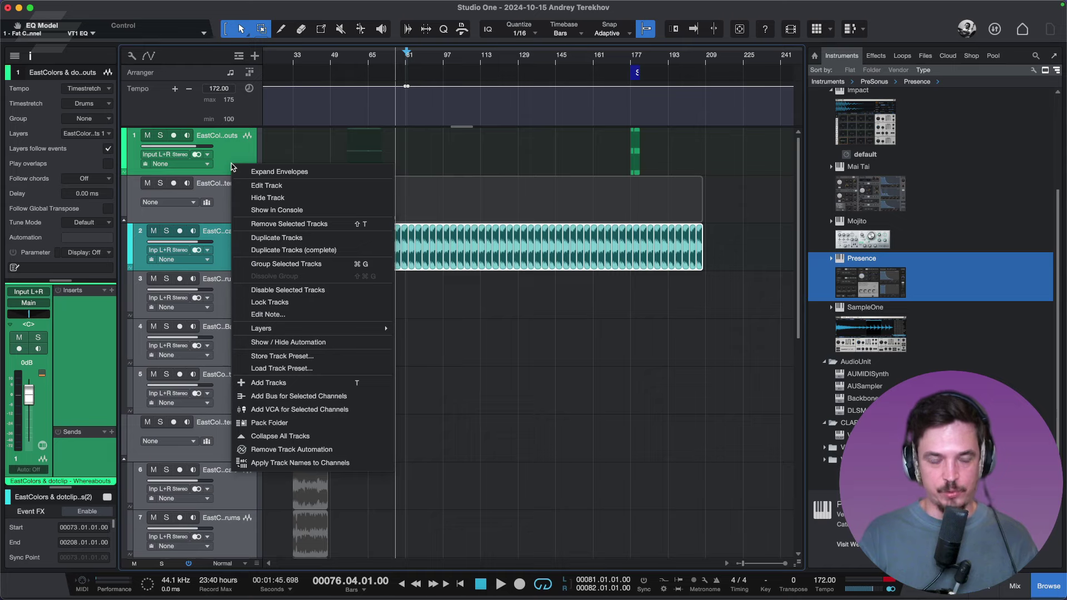
click(294, 224)
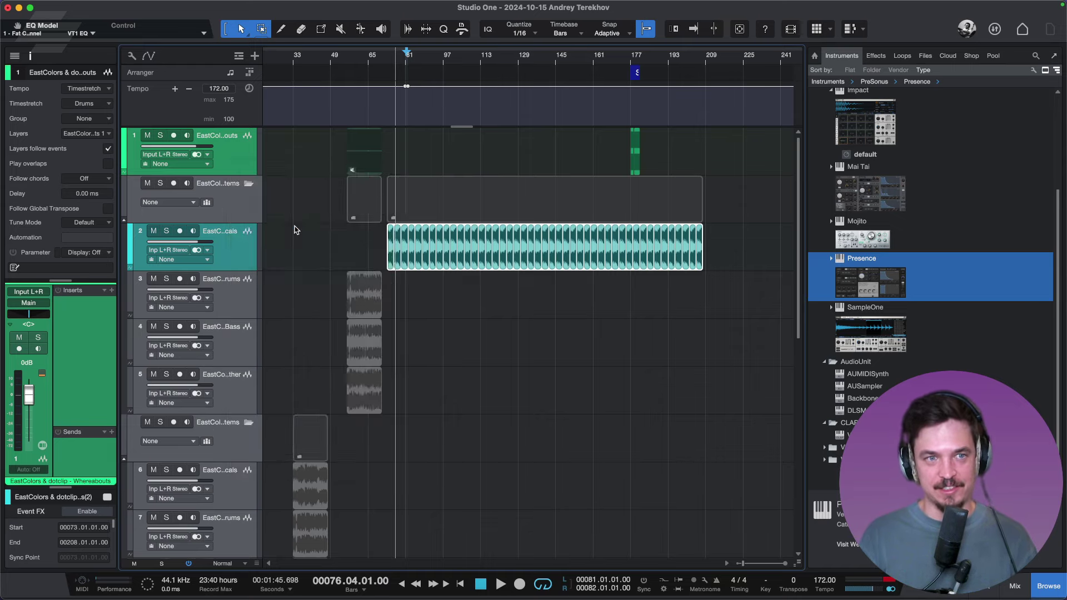
click(231, 72)
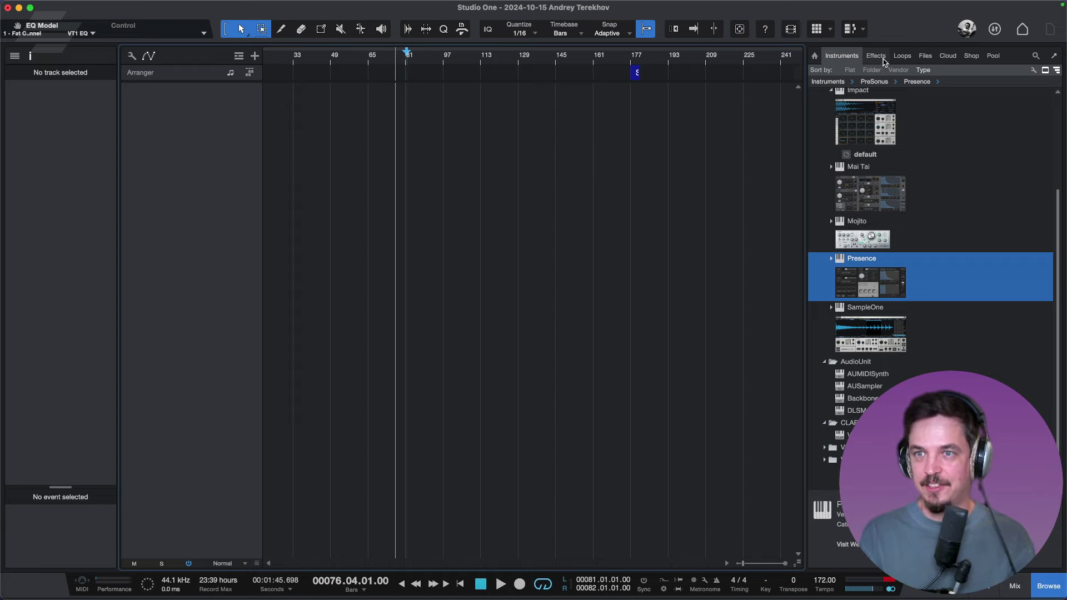
Add a drum loop and the 001(a) Ab Lydian bass loop at bar 81 from the file browser, and play them.
click(923, 58)
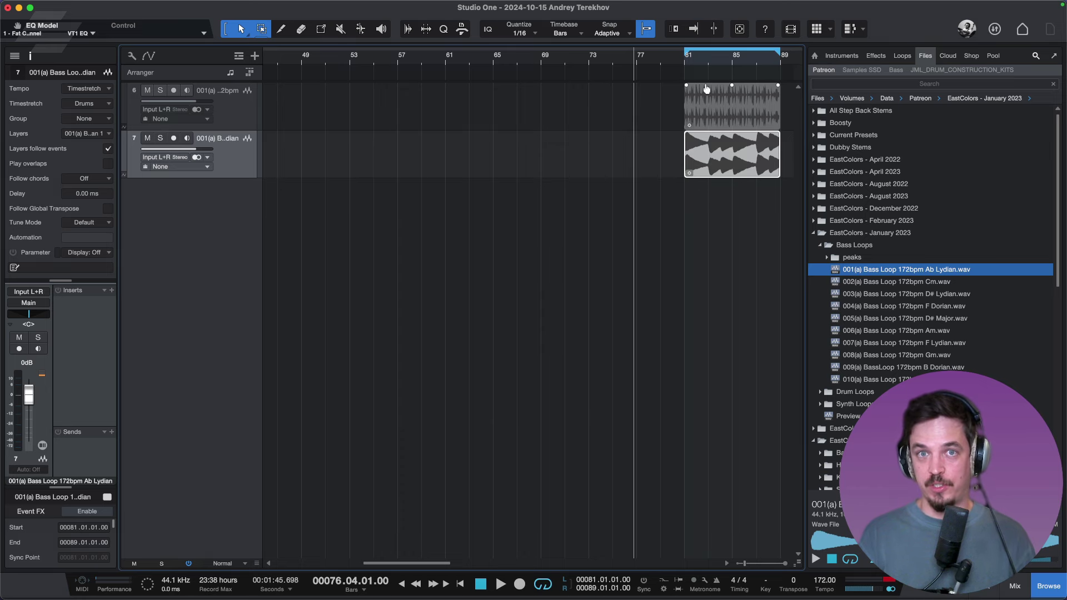
click(684, 65)
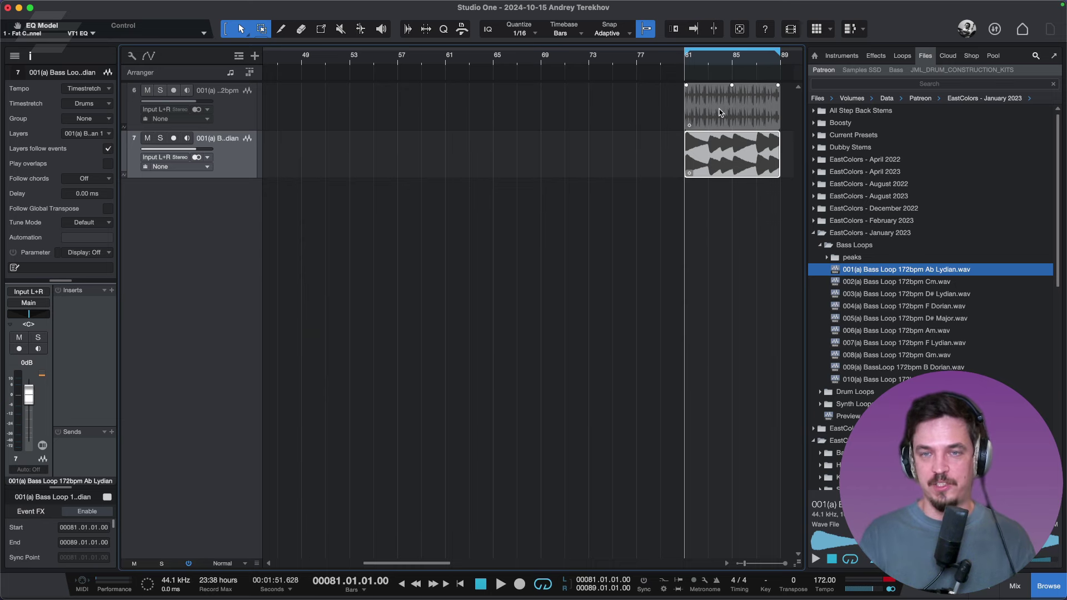
key(space)
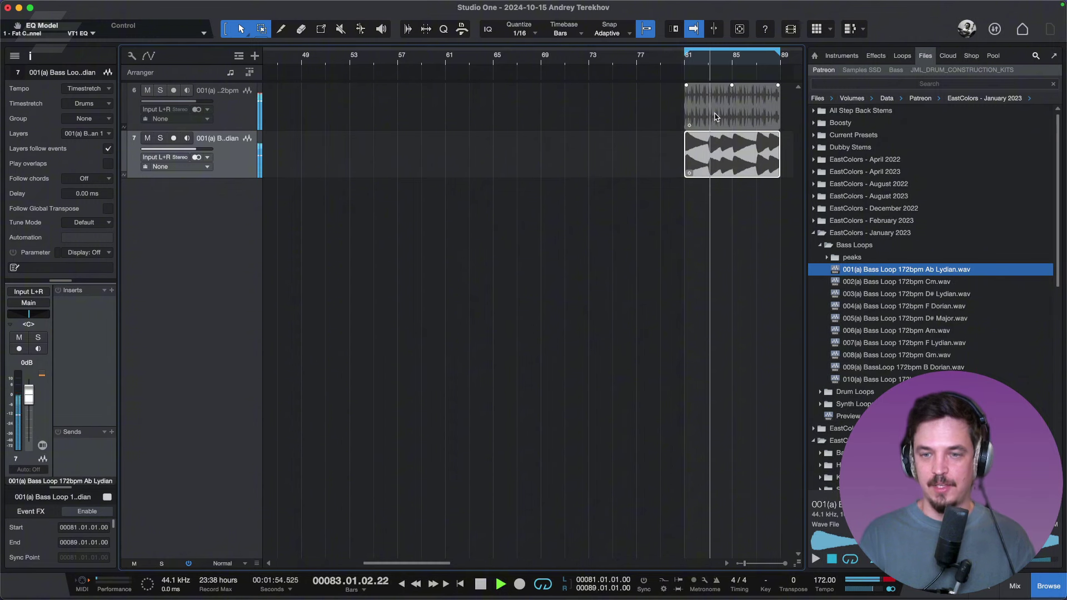
key(space)
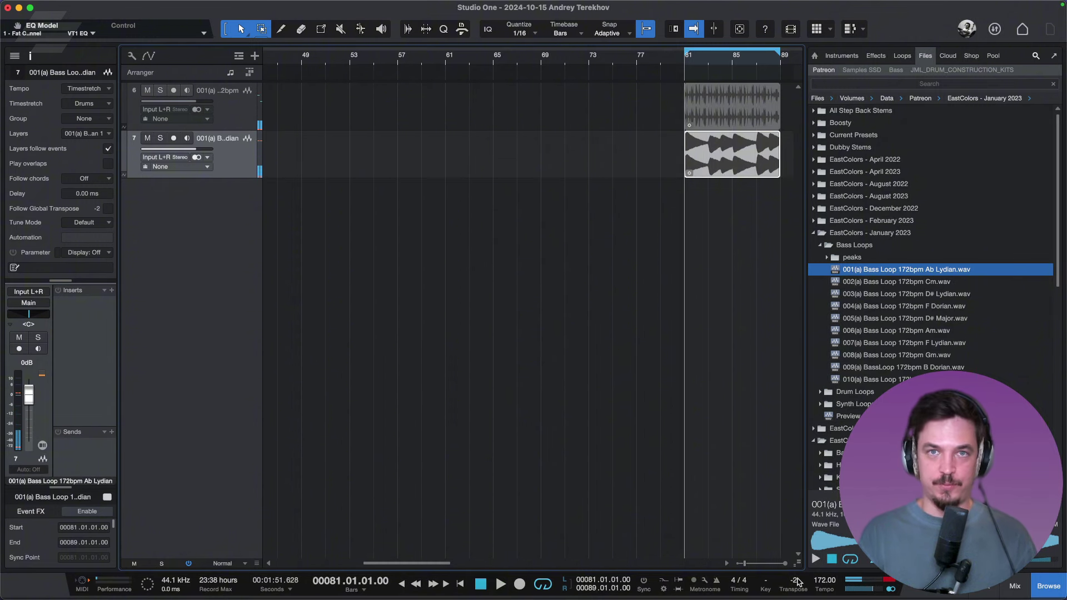
Add the 001(a) Synth Loop 172bpm Ab Lydian file at bar 81 on a new track below the bass loop.
double_click(841, 409)
drag(848, 428, 709, 217)
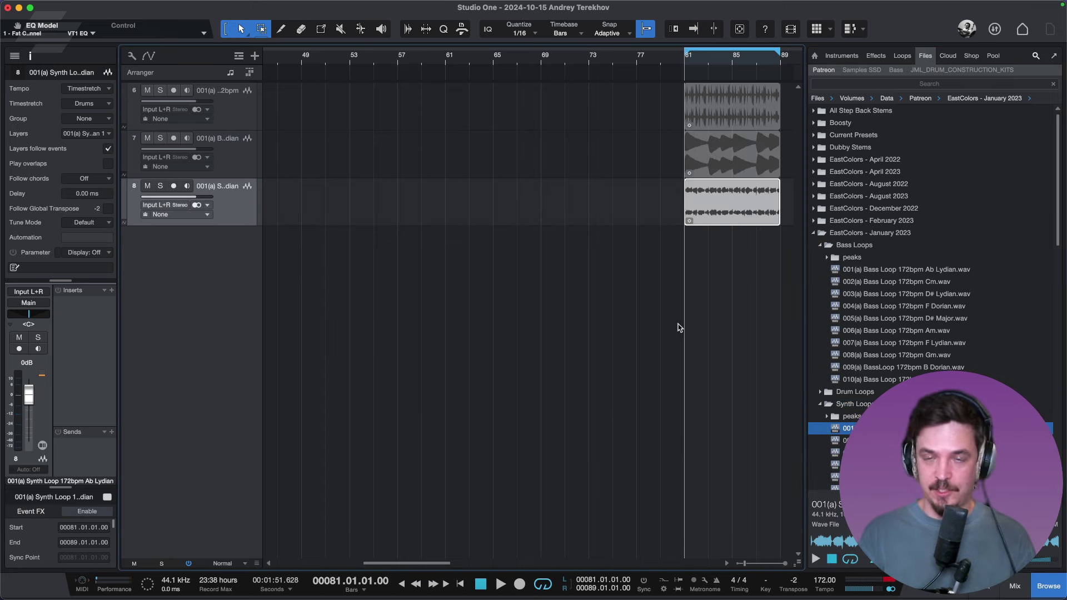
Reset the global transpose, and make the drum, bass and synth loop tracks follow it.
drag(729, 253, 719, 106)
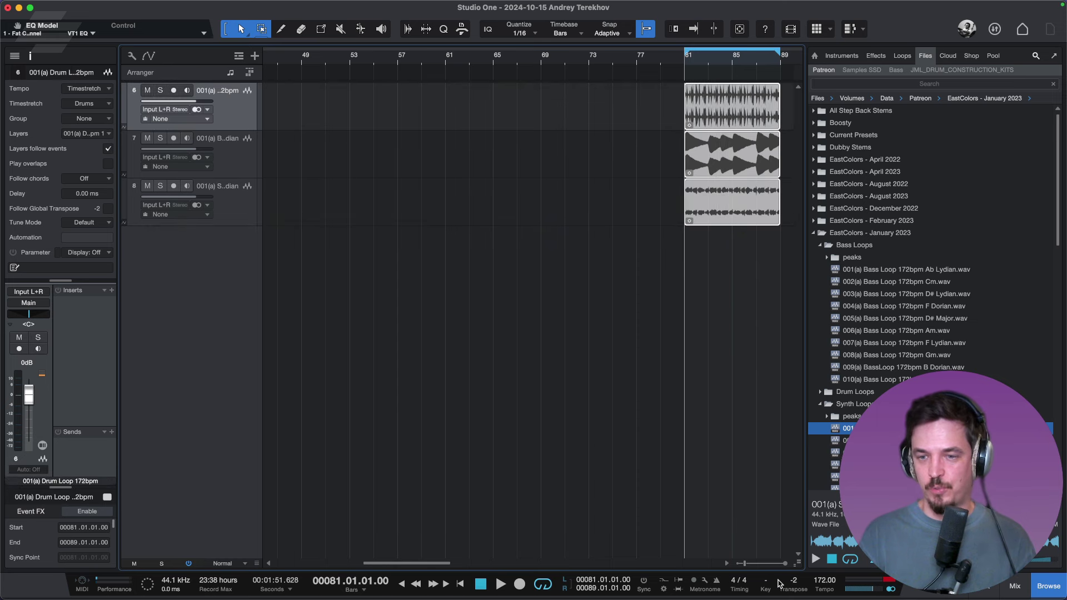
scroll(794, 581, up, 1)
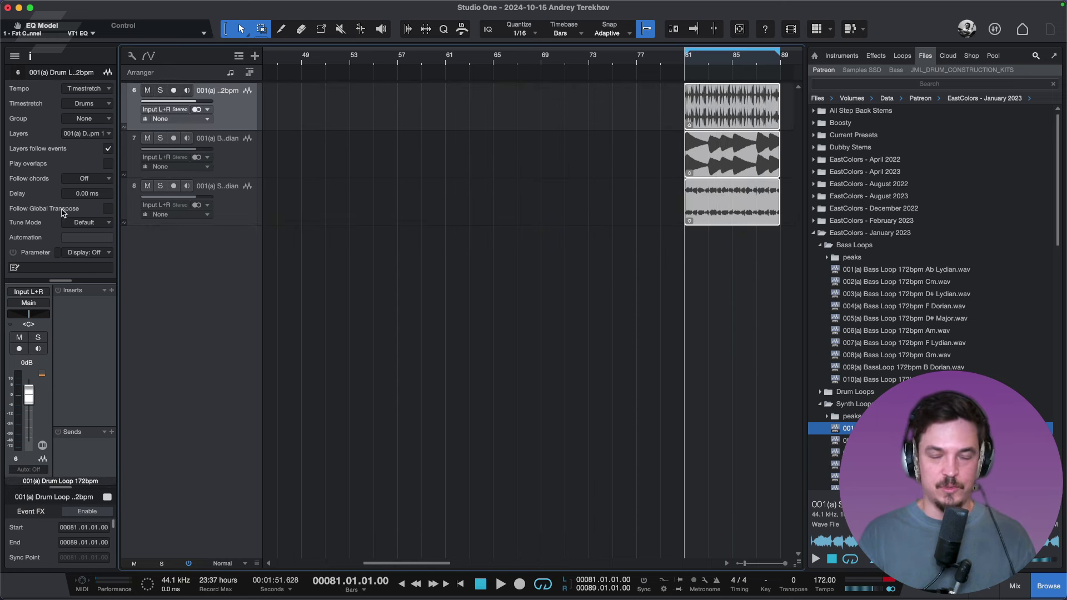
click(105, 210)
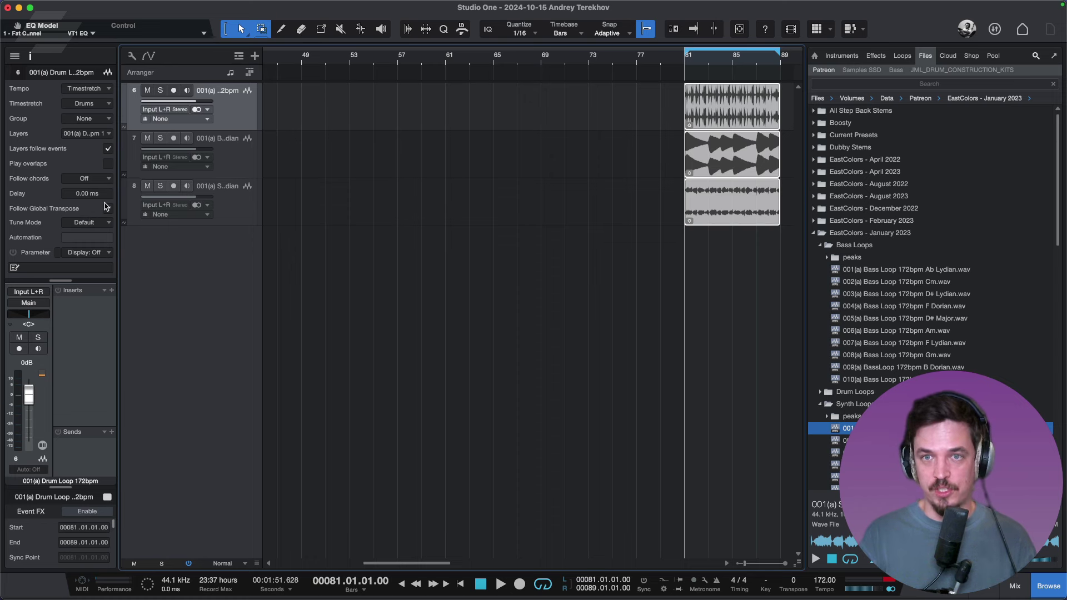
drag(661, 136, 716, 236)
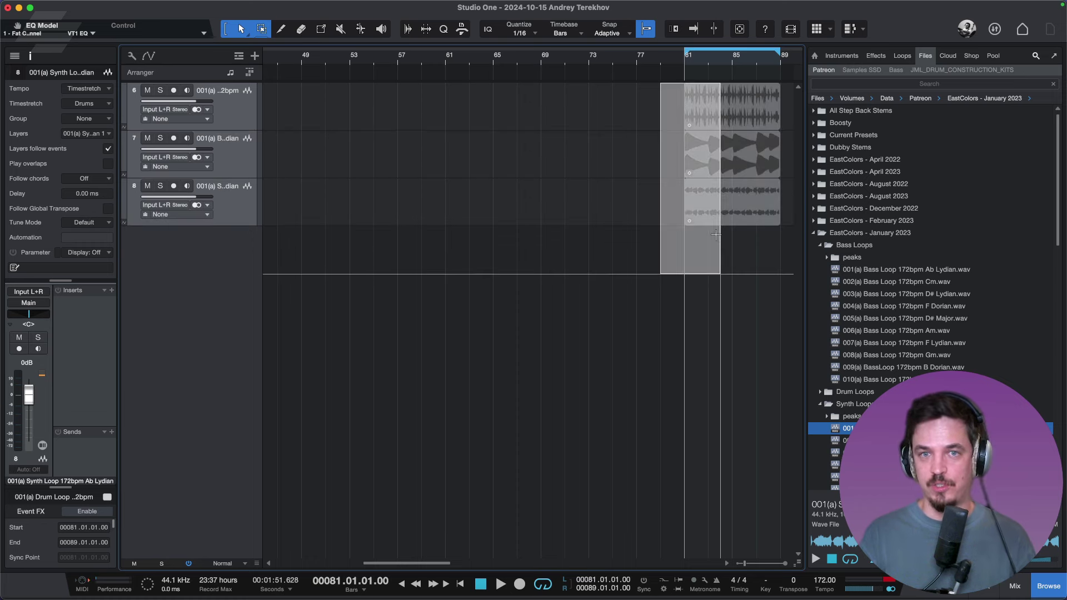
click(228, 210)
shift+click(238, 122)
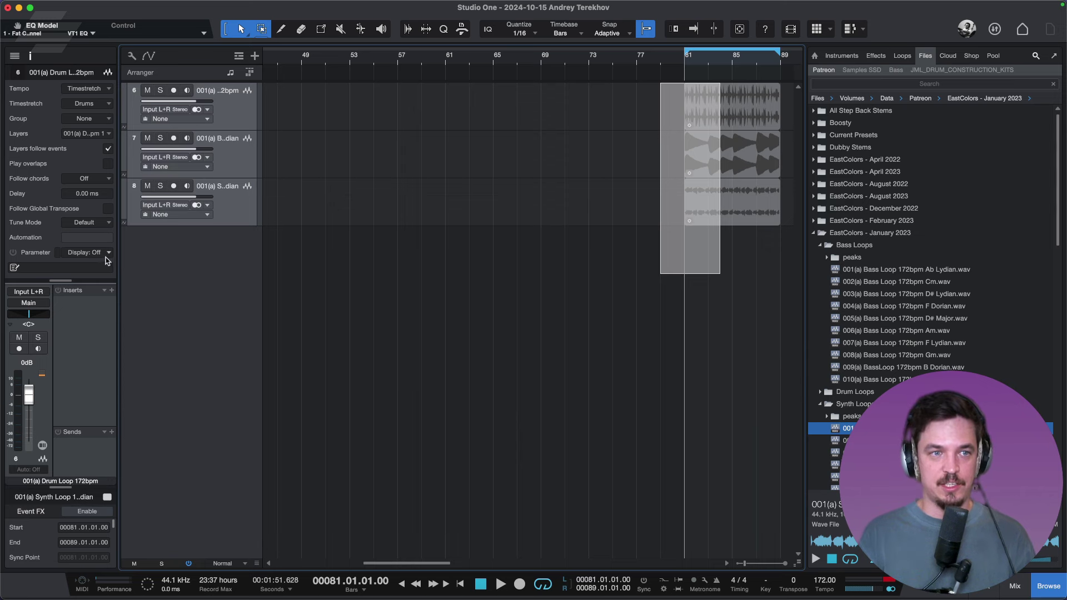
click(107, 210)
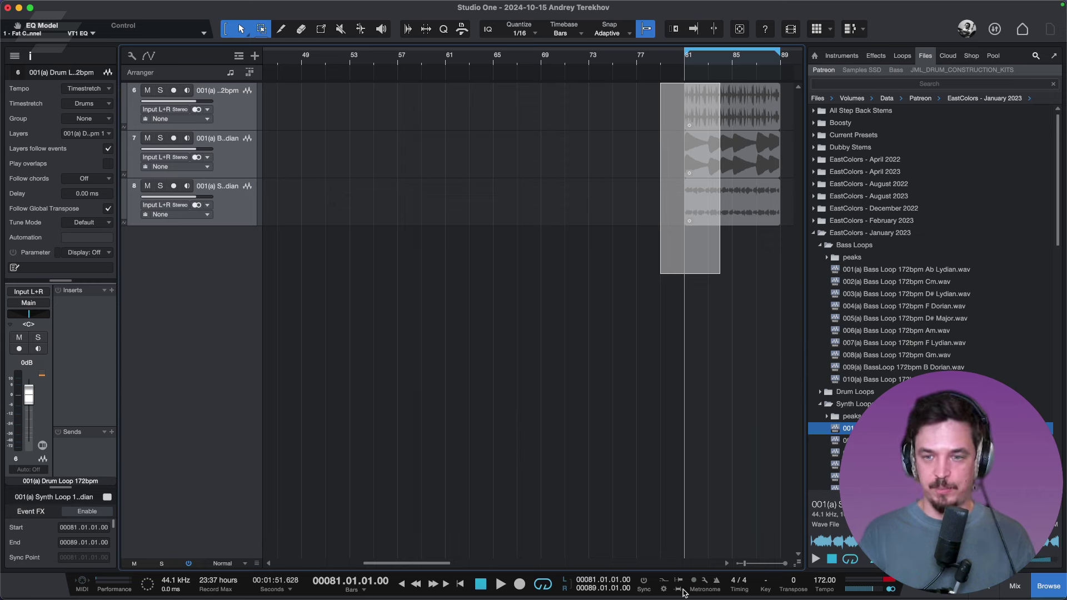
Play the three loops from bar 81 while trying global transpose values of -2, +1 and +3.
click(683, 266)
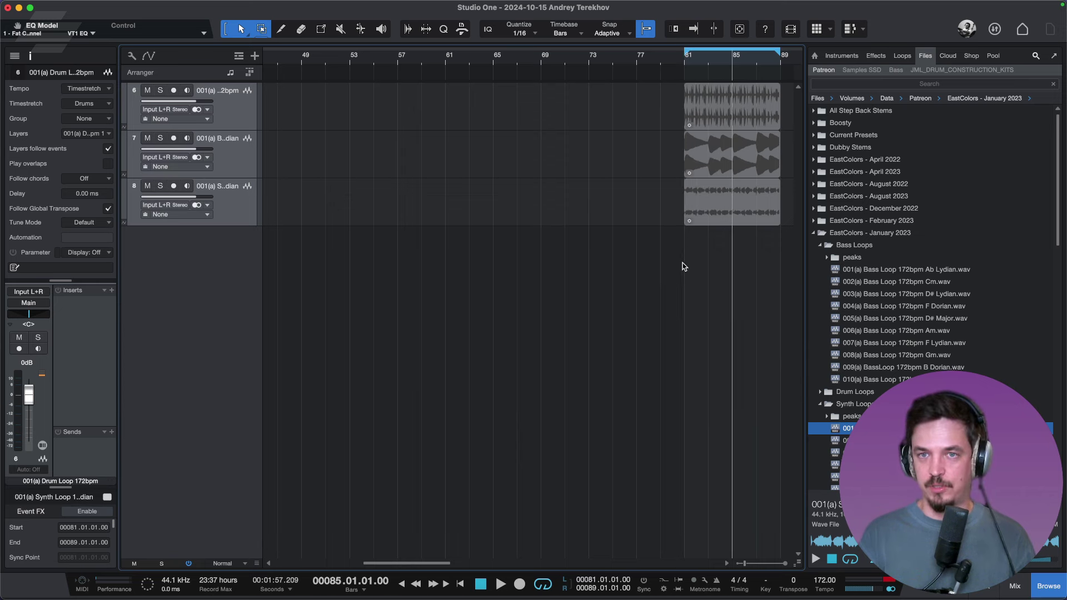
key(space)
scroll(796, 581, down, 1)
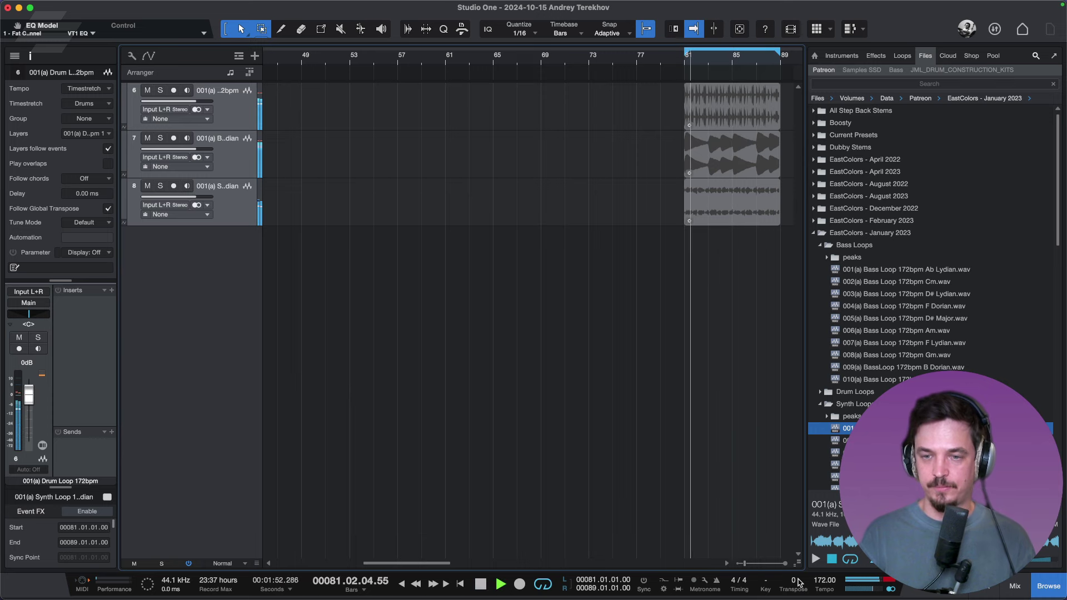
scroll(796, 580, down, 1)
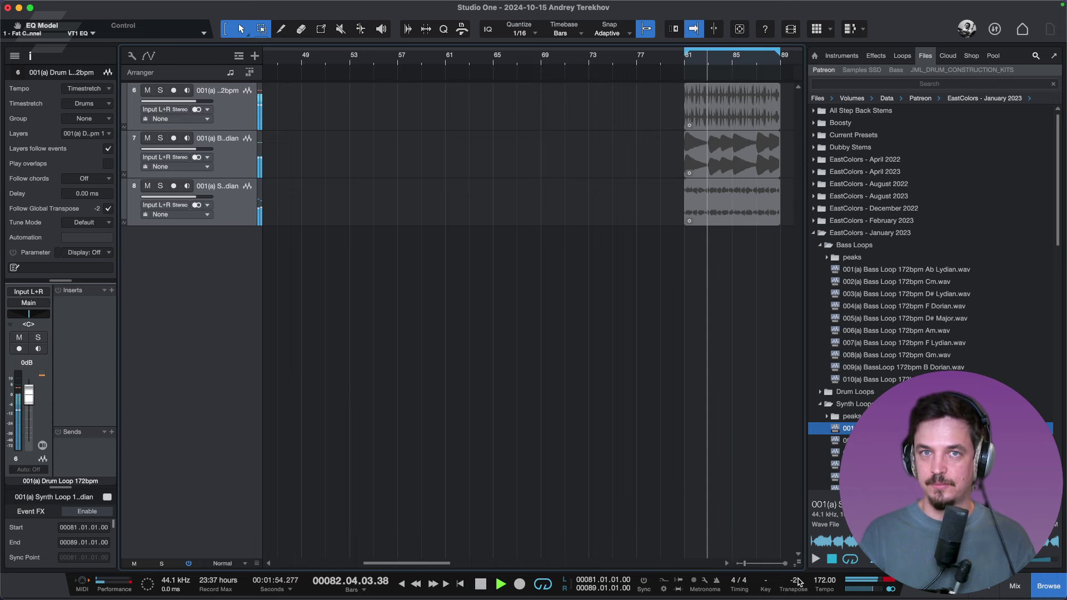
scroll(797, 580, up, 4)
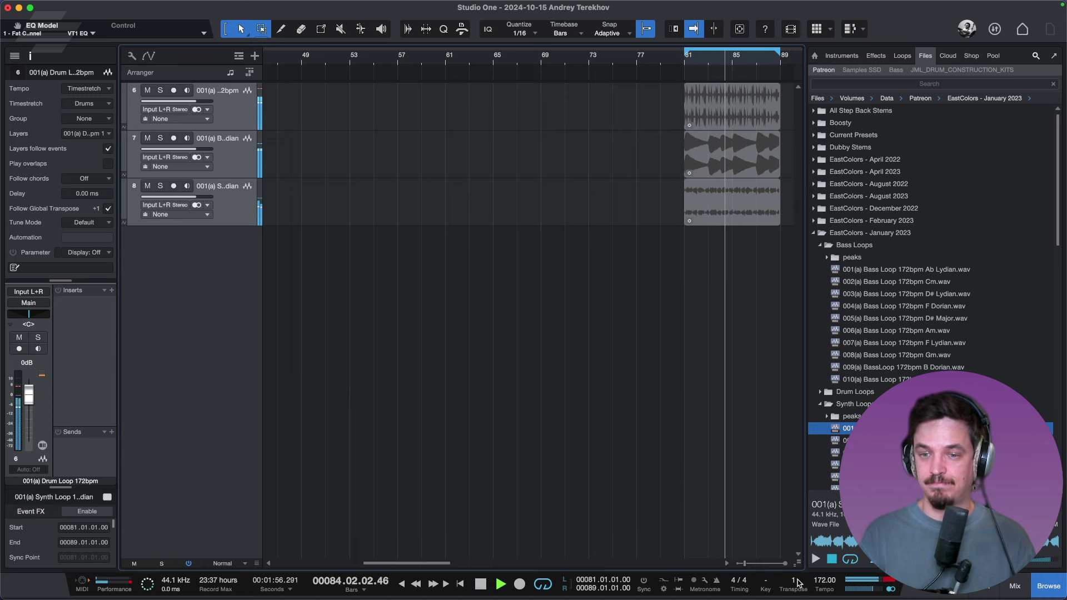
scroll(796, 582, up, 1)
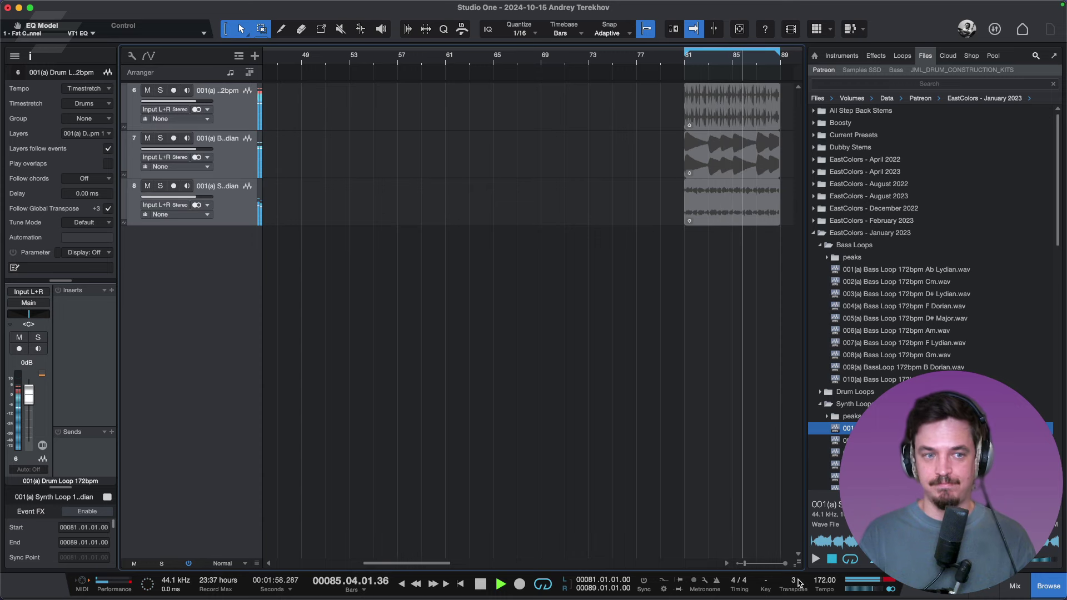
key(space)
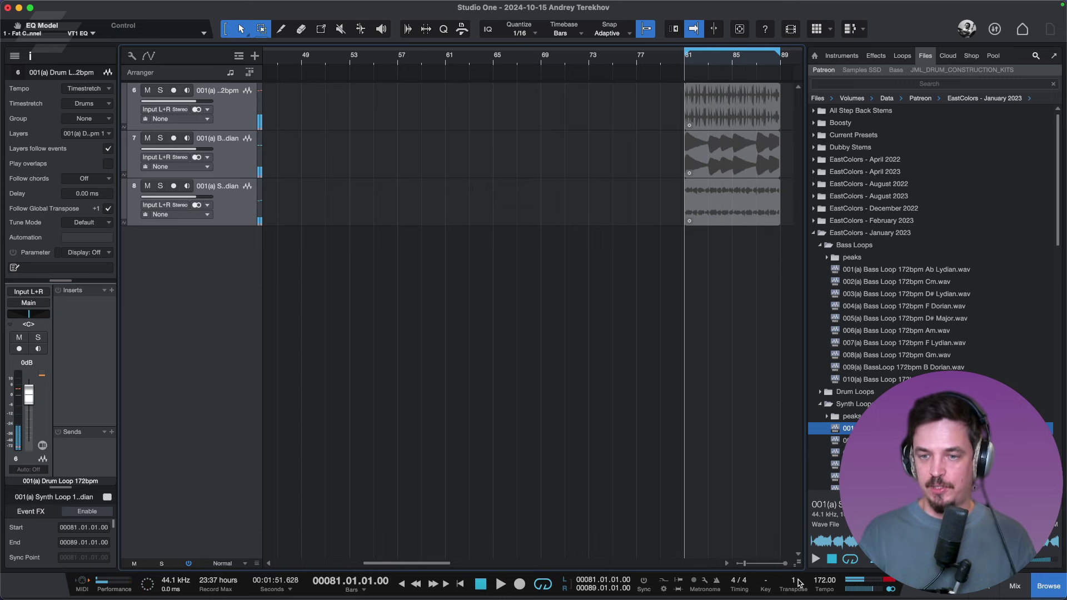
Select the bass loop event and examine its event options and the Tempo and Timestretch mode choices of its track.
click(709, 217)
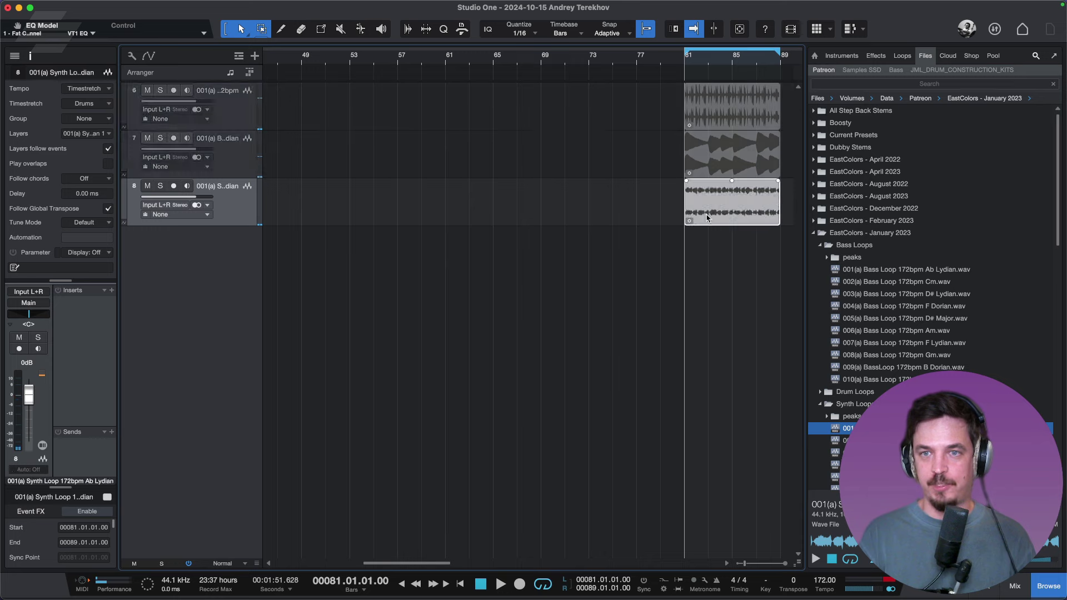
click(725, 163)
right_click(724, 166)
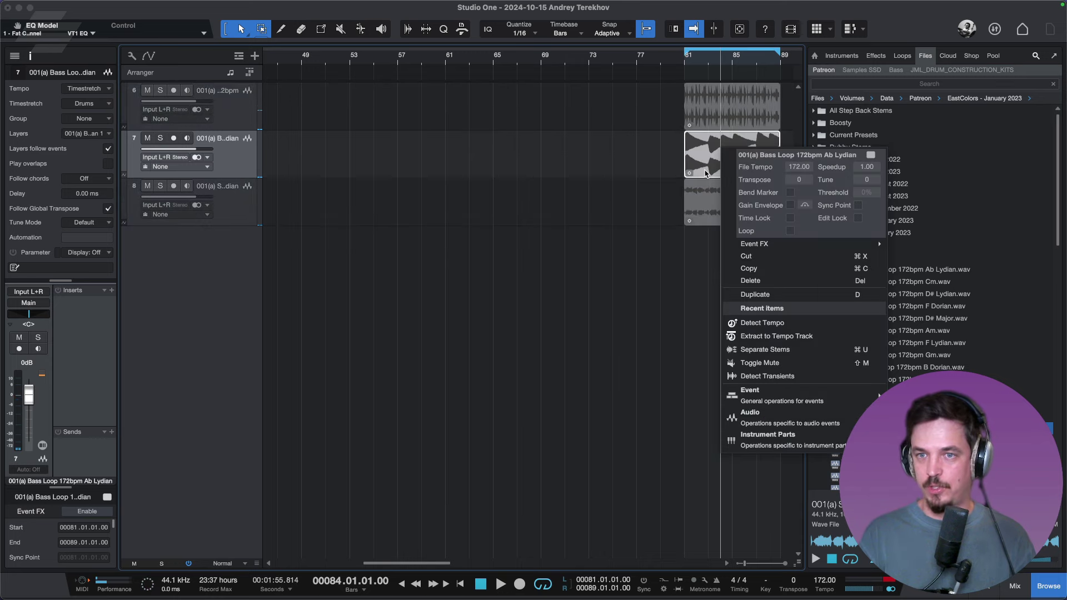
click(704, 174)
click(101, 103)
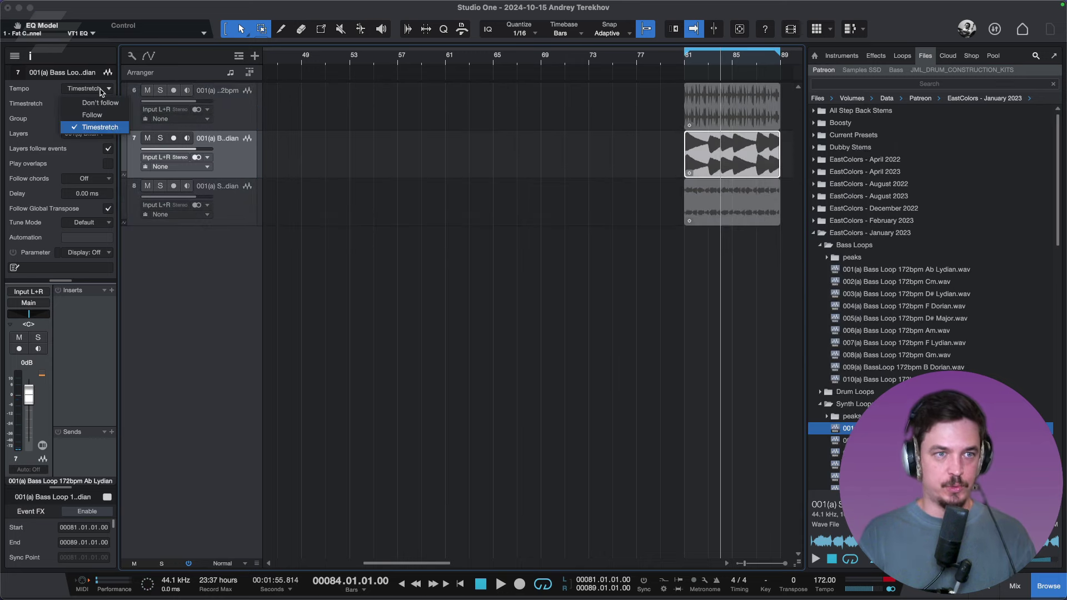
click(102, 106)
click(101, 105)
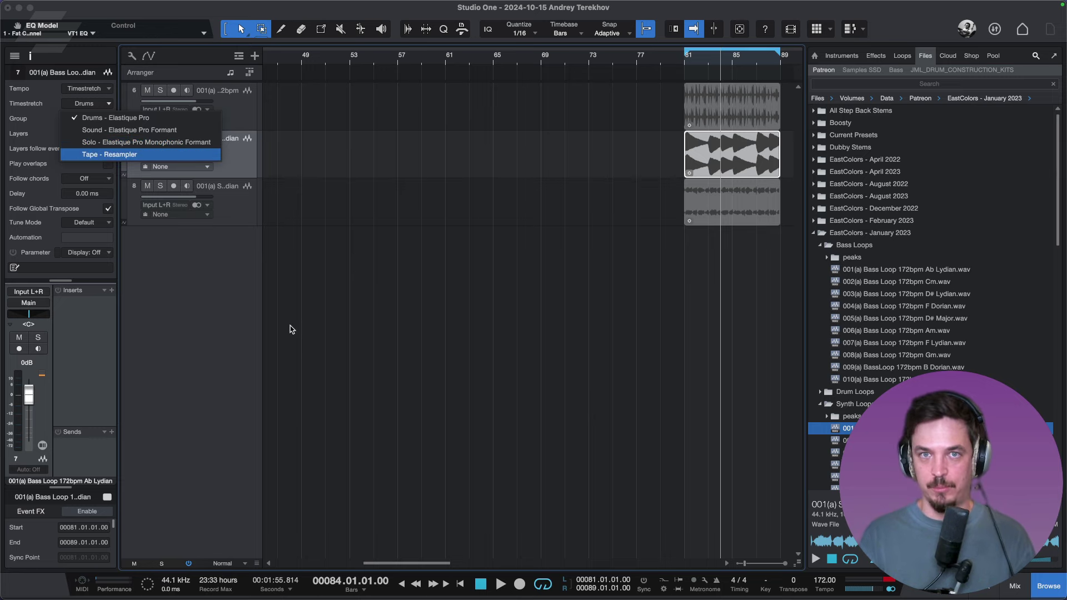
click(243, 328)
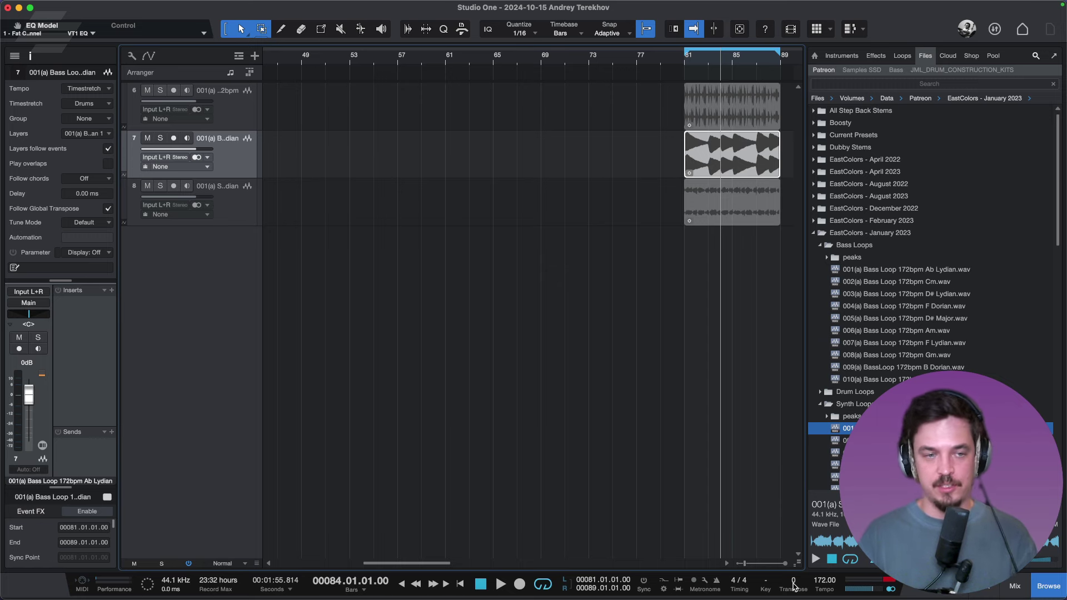
Switch to Google Chrome and compare the Studio One Pro 7 purchase plans with the Bitwig Studio prices.
mouse_move(473, 598)
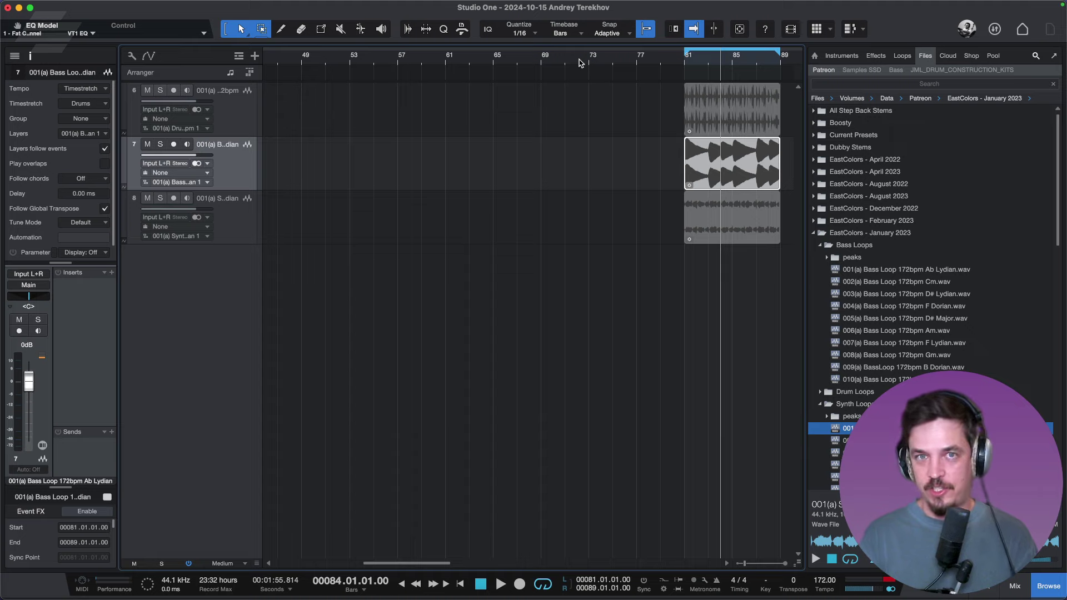
click(367, 592)
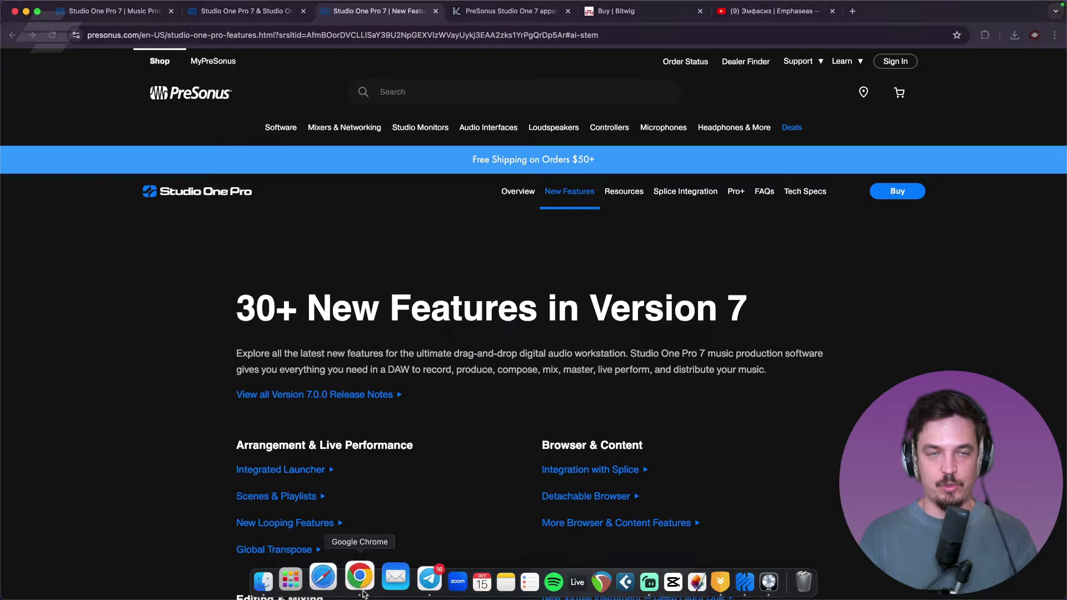
click(240, 11)
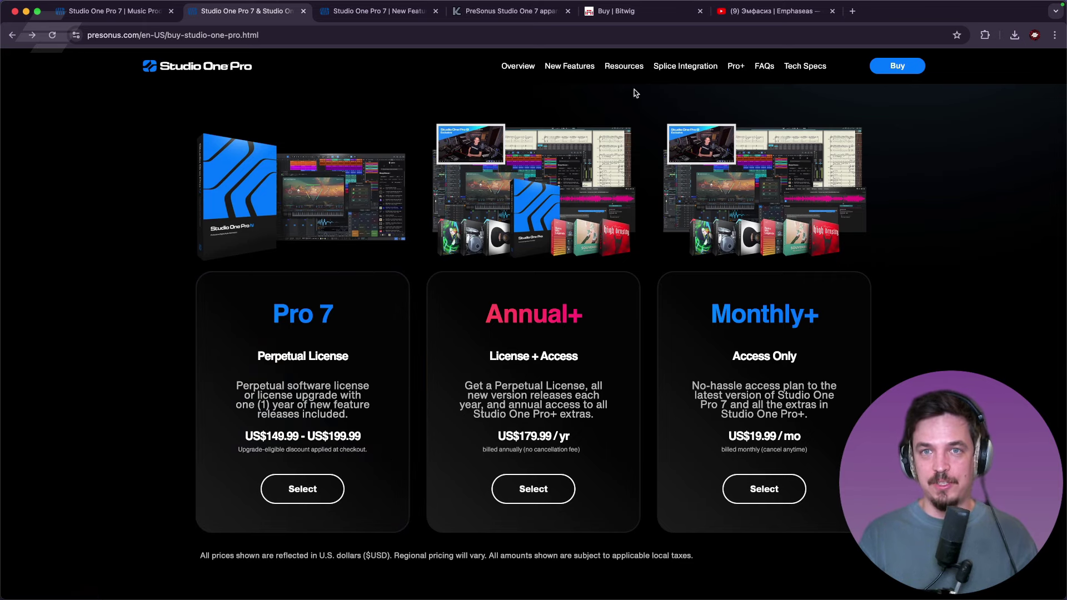
click(630, 21)
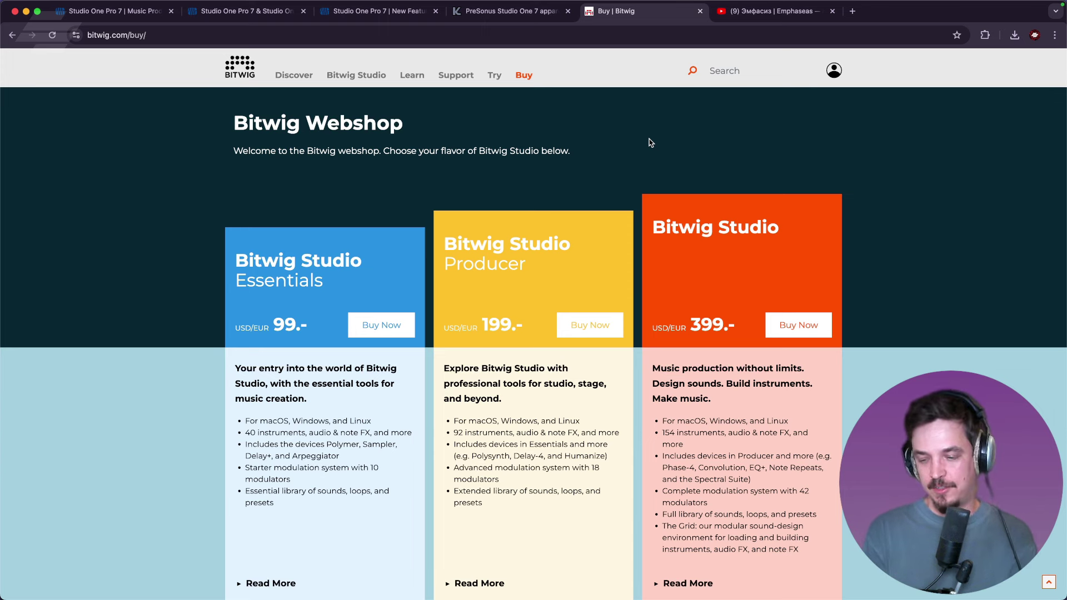
click(298, 16)
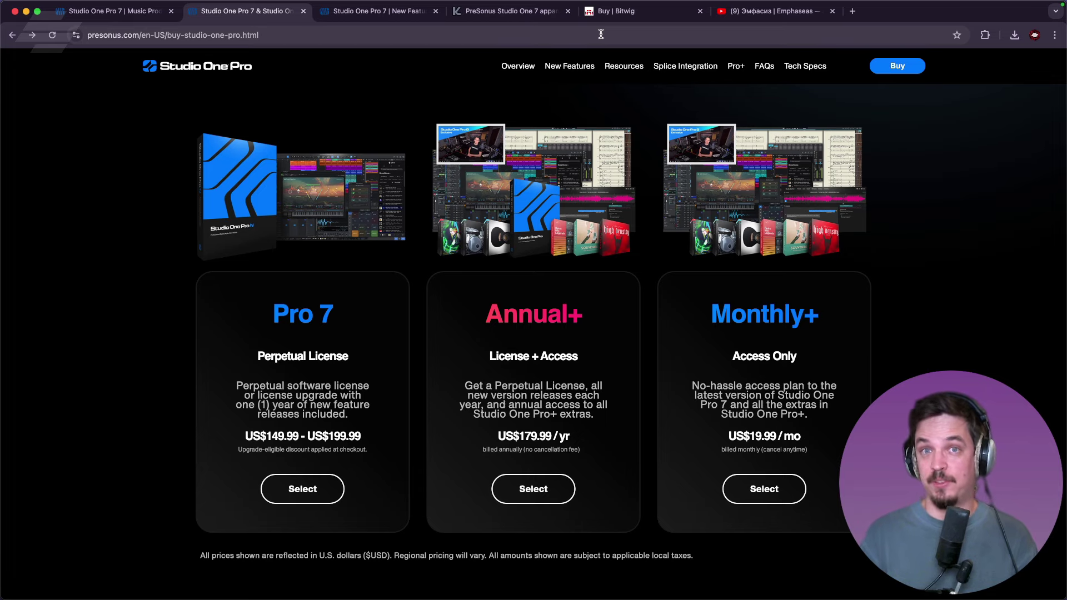
Switch back to Studio One, search the plug-ins for "soundt" and insert Crystallizer on the bass loop track.
key(super+Tab)
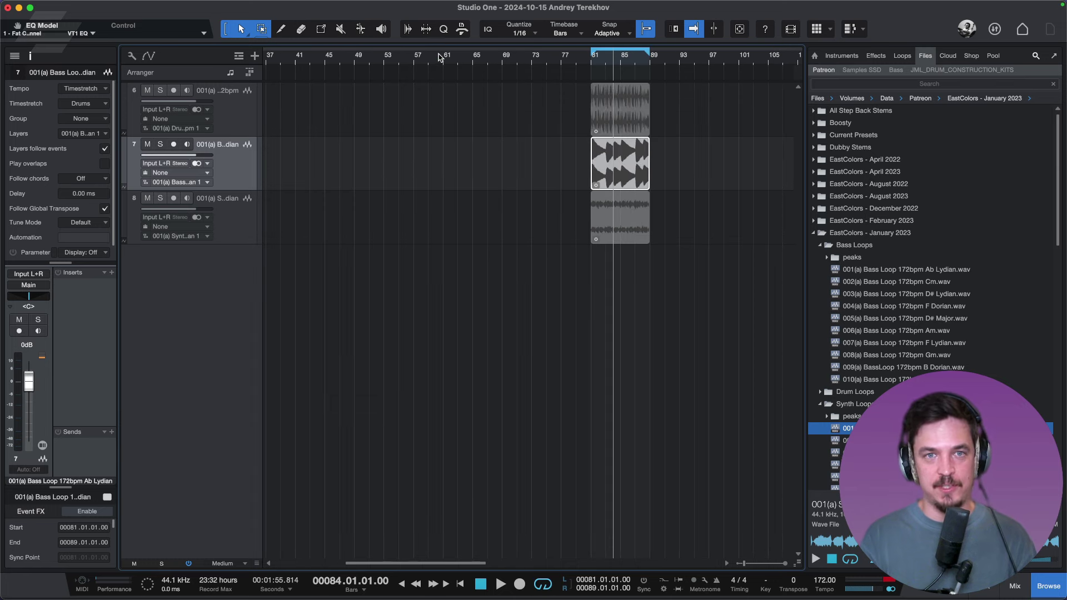
scroll(439, 59, down, 2)
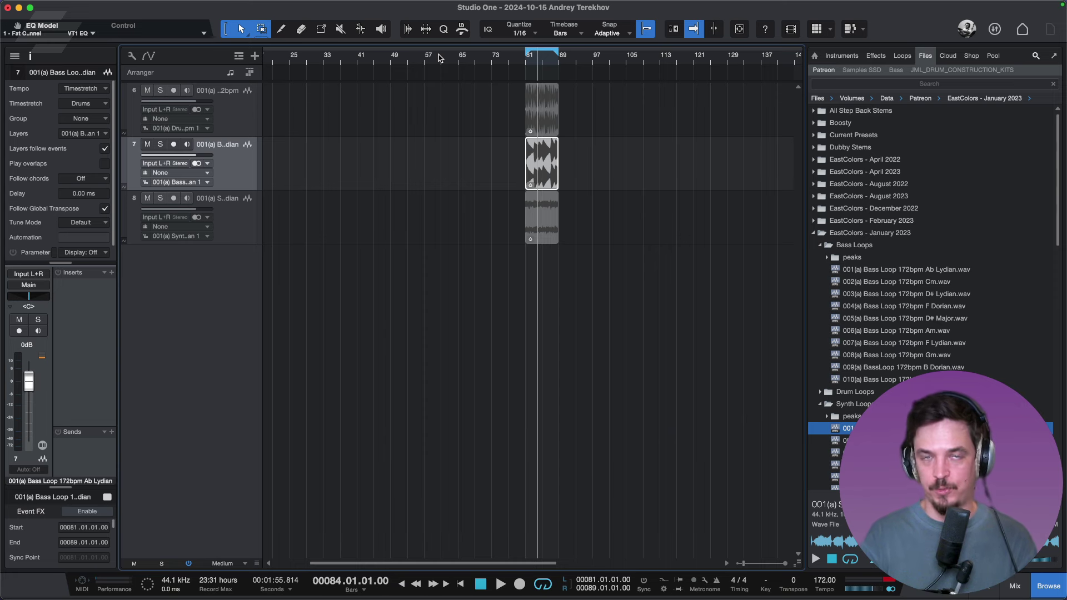
click(112, 273)
text(sound)
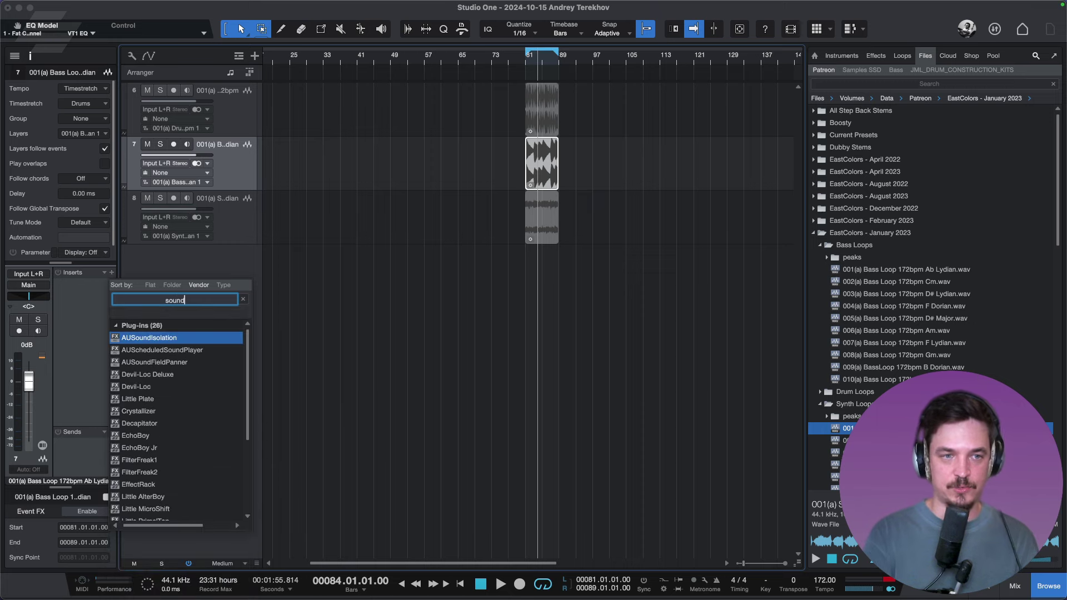
text(t)
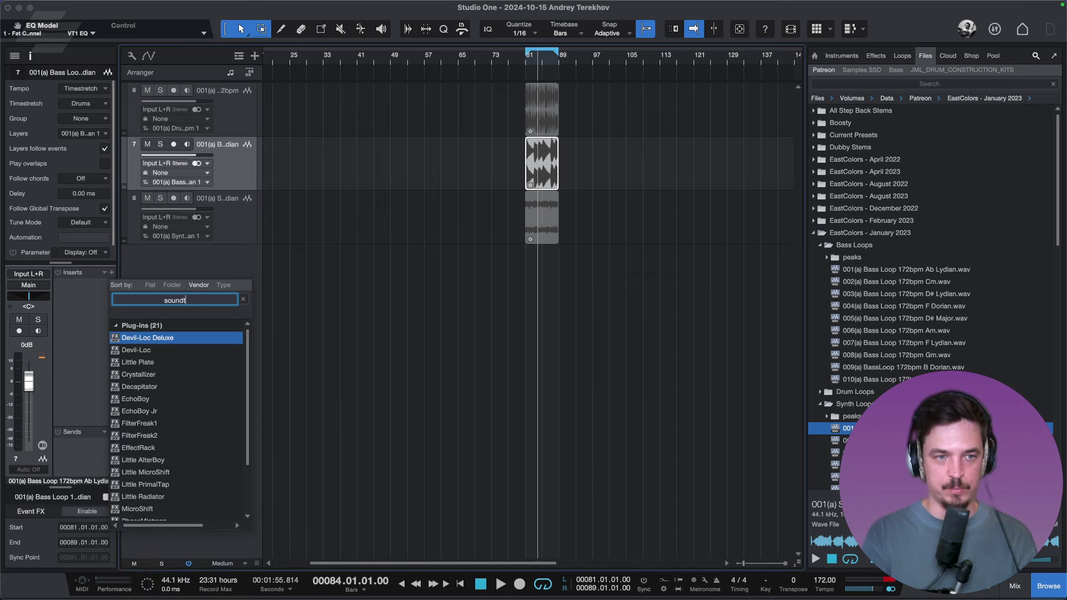
key(Down)
key(Down)
key(Down)
key(Escape)
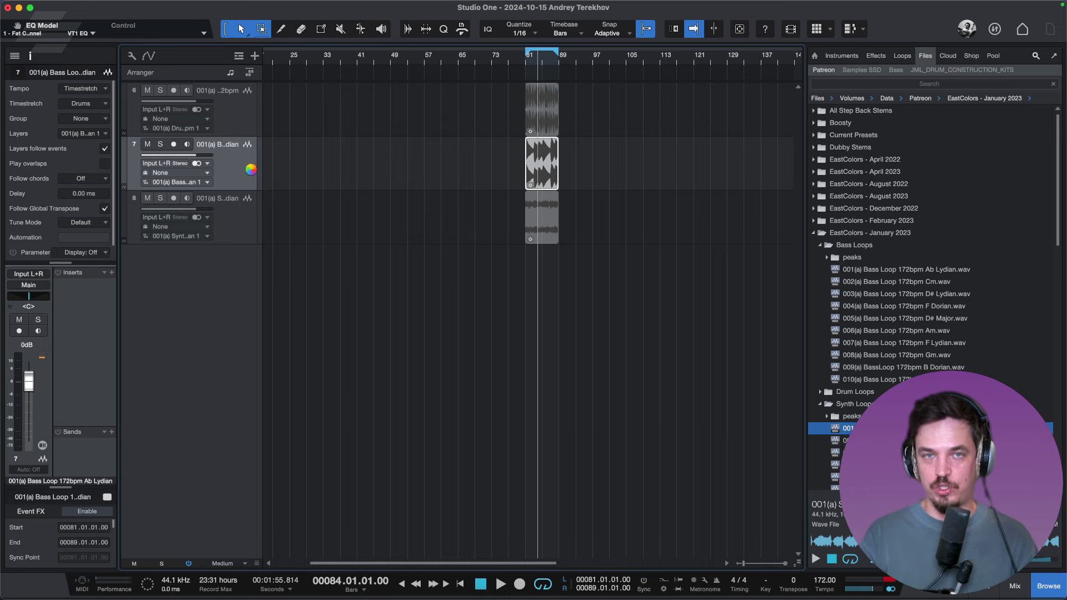
Move the Crystallizer plug-in window to just below the three loop tracks.
drag(460, 166, 447, 321)
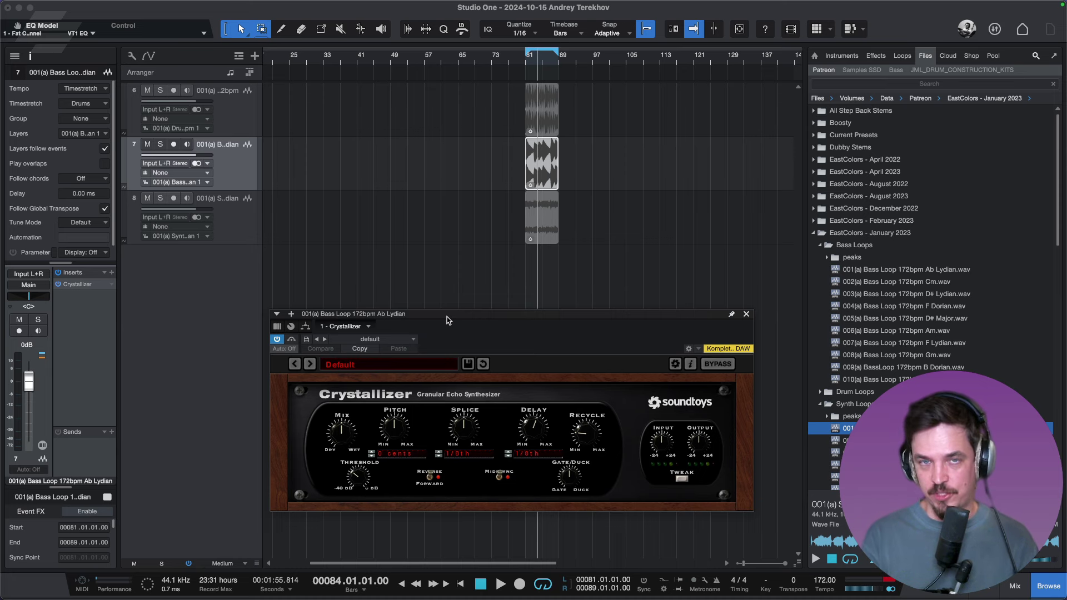
drag(448, 318, 428, 255)
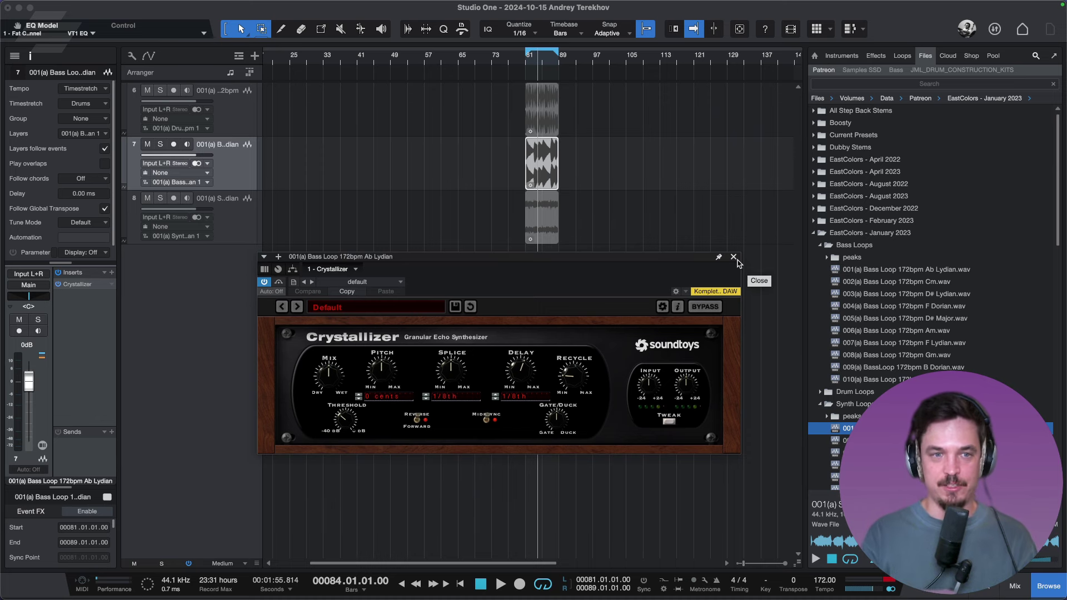
drag(585, 263, 611, 261)
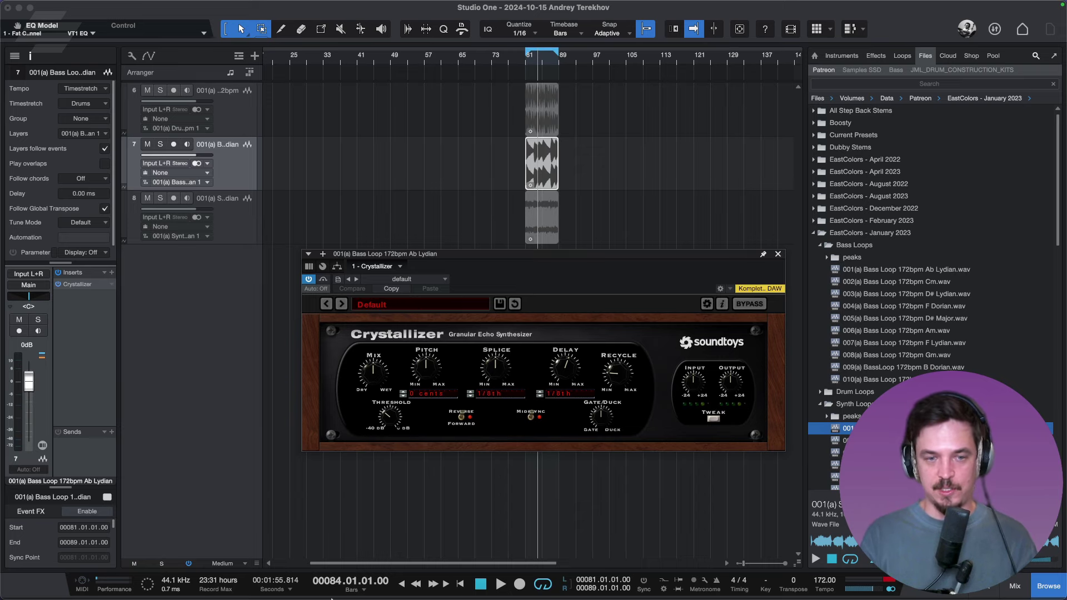
Switch to Google Chrome and look through the Emphaseas YouTube channel and the Studio One Pro 7 product, purchase and new-features pages.
mouse_move(333, 598)
click(374, 581)
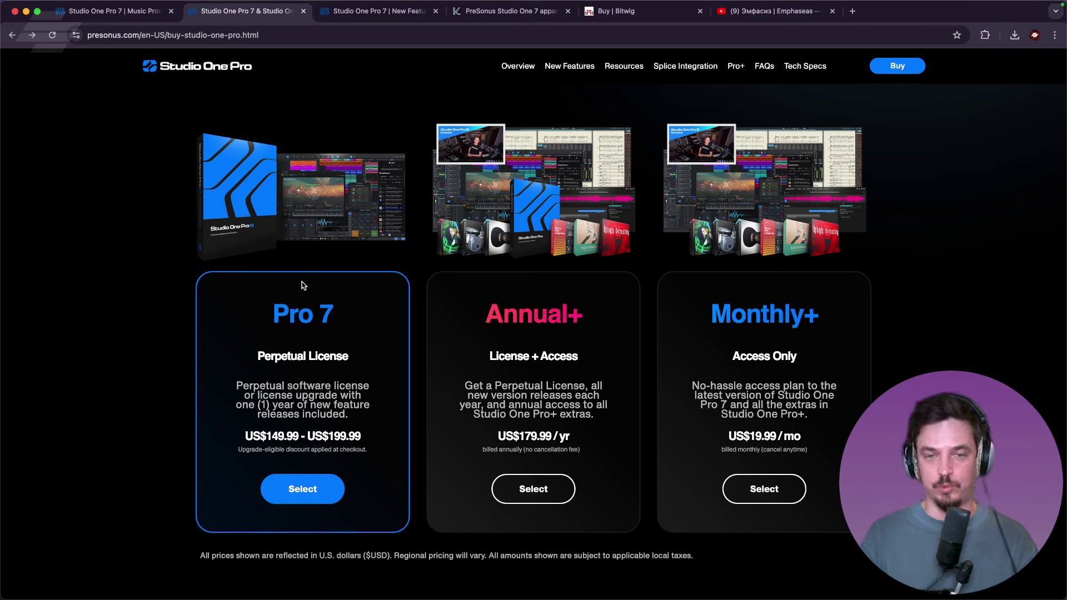
click(805, 17)
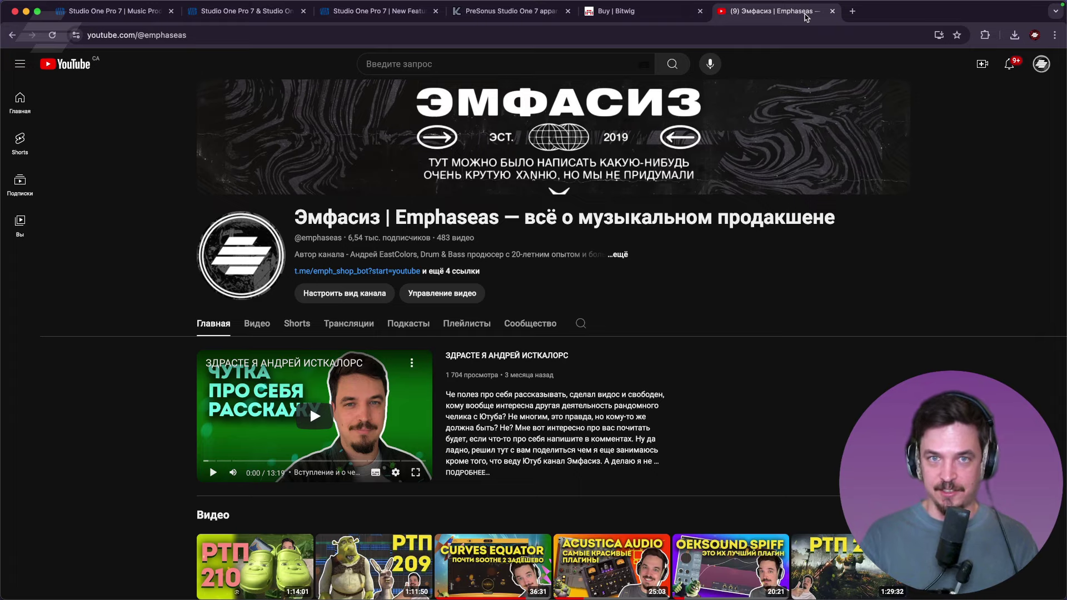
click(134, 16)
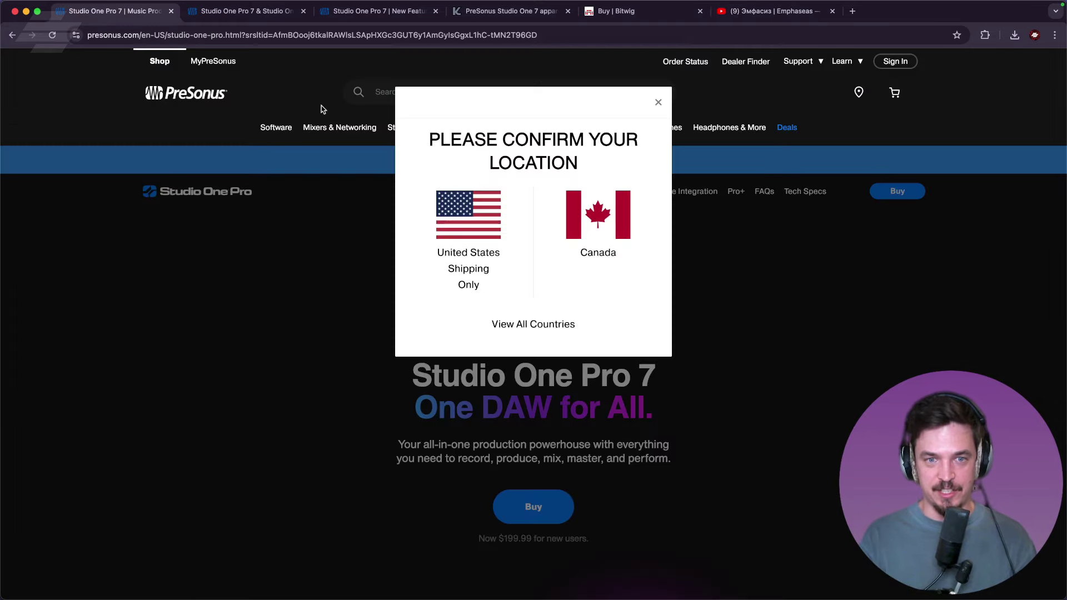
click(272, 16)
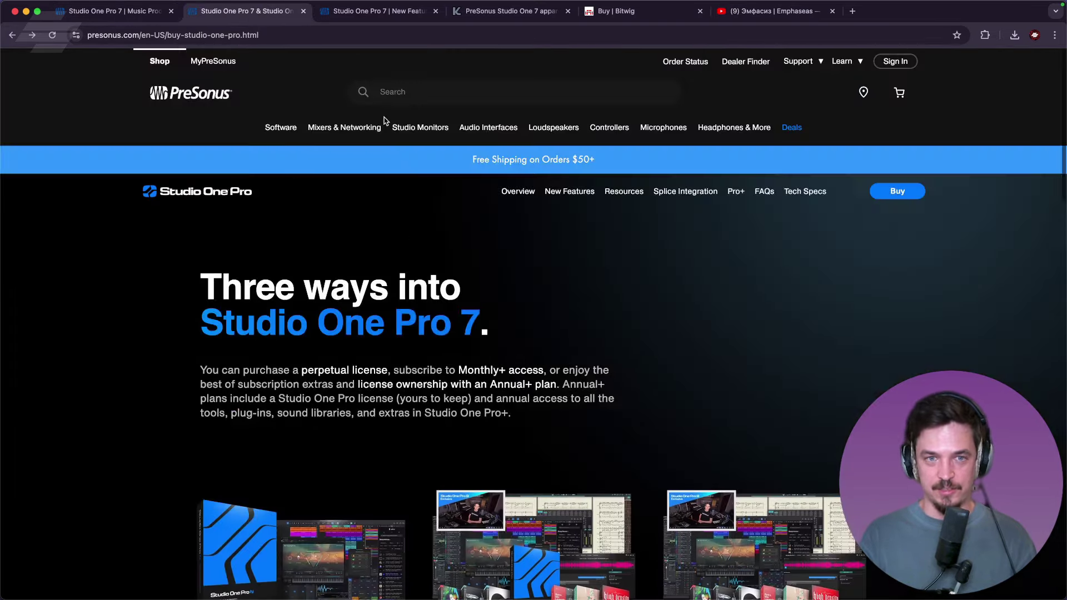
scroll(398, 105, down, 20)
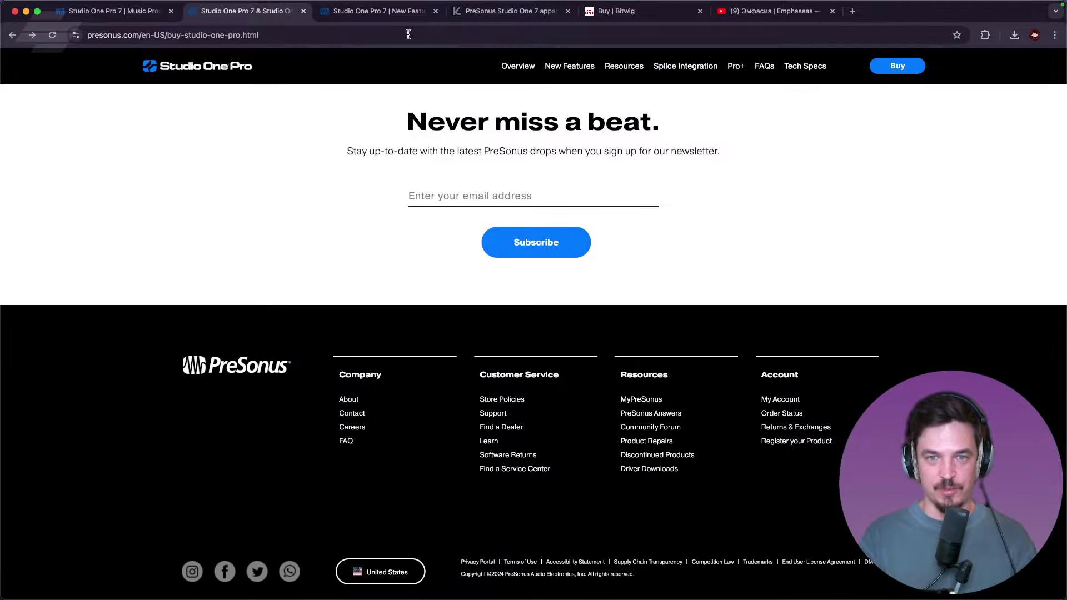
click(384, 11)
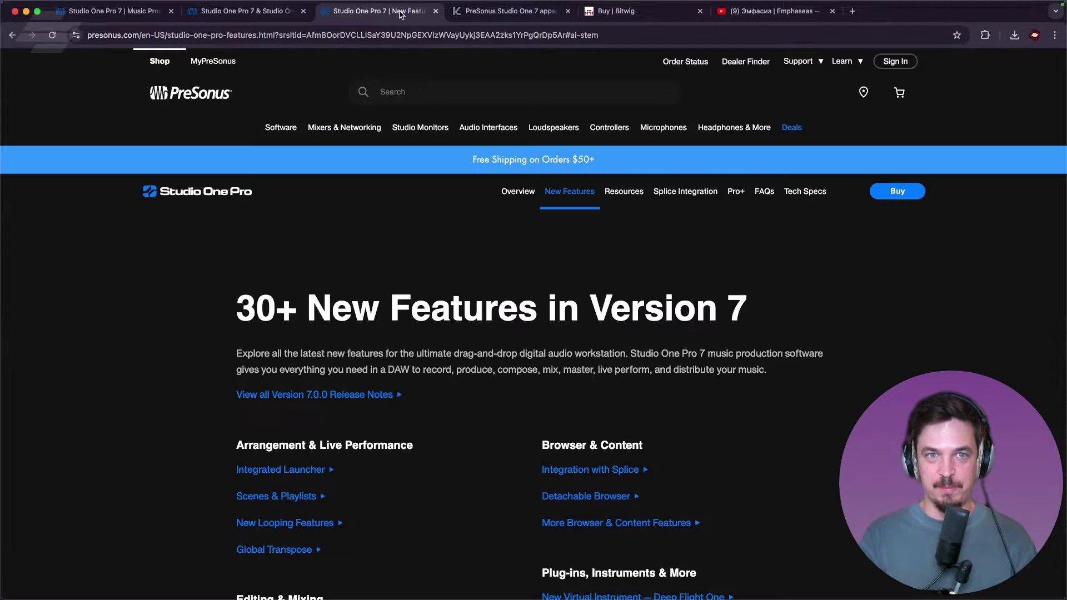
scroll(406, 302, down, 15)
scroll(406, 301, down, 10)
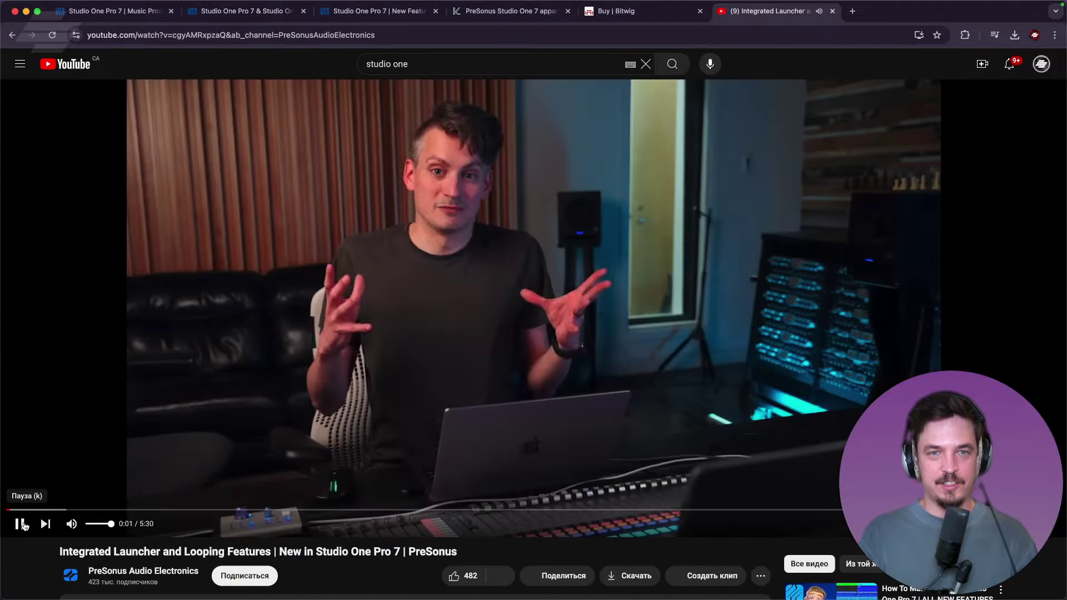
Pause the PreSonus video on the Integrated Launcher and looping features, and switch back to Studio One.
click(20, 524)
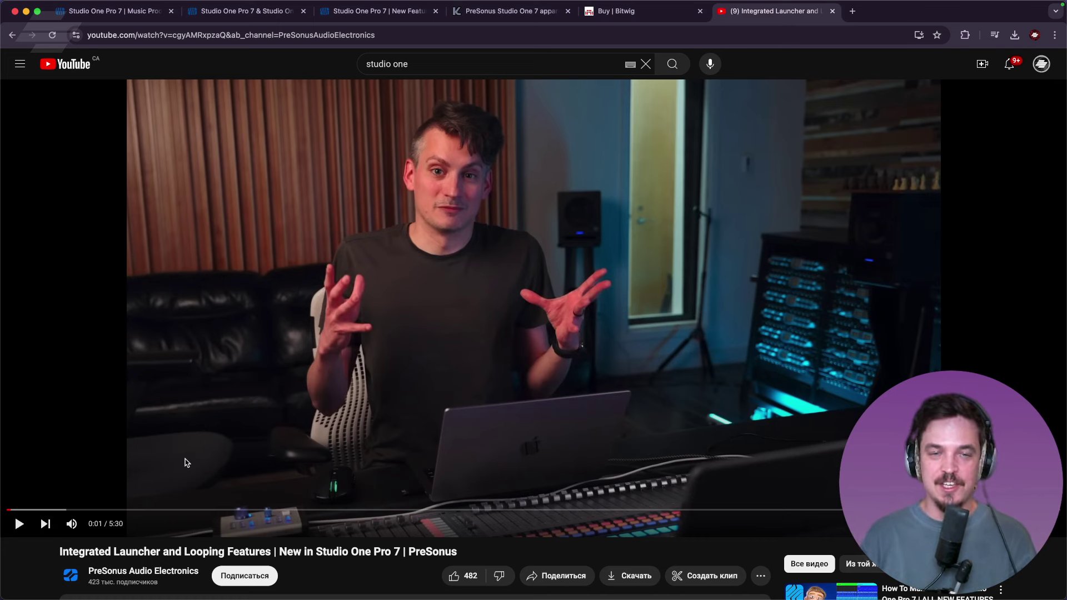
mouse_move(578, 597)
click(720, 581)
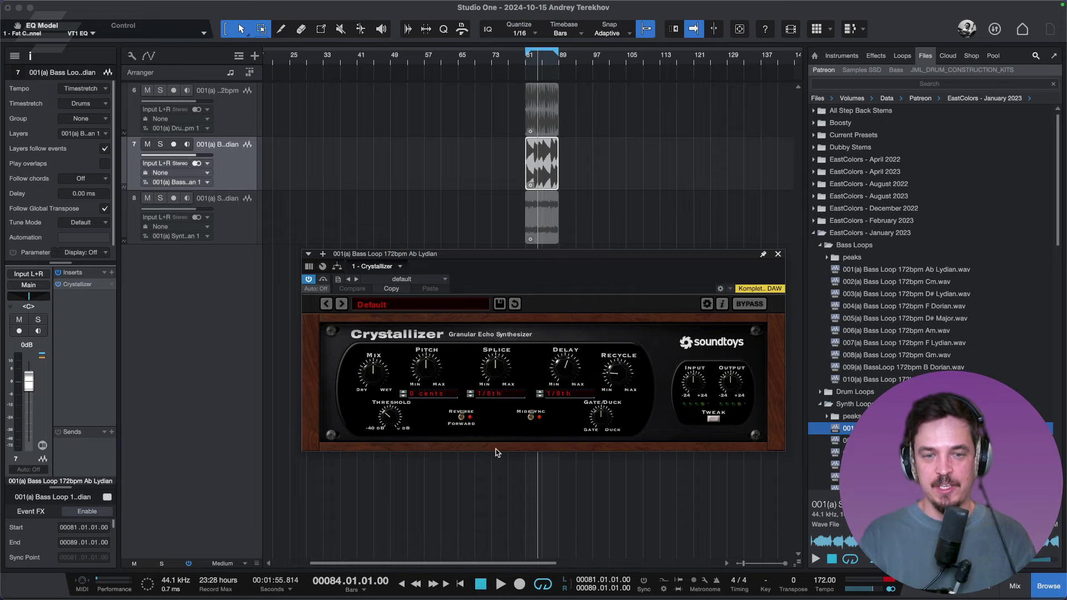
Switch to Google Chrome to show the Emphaseas videos, then to Telegram, and browse older posts in the Emphaseas channel.
click(362, 594)
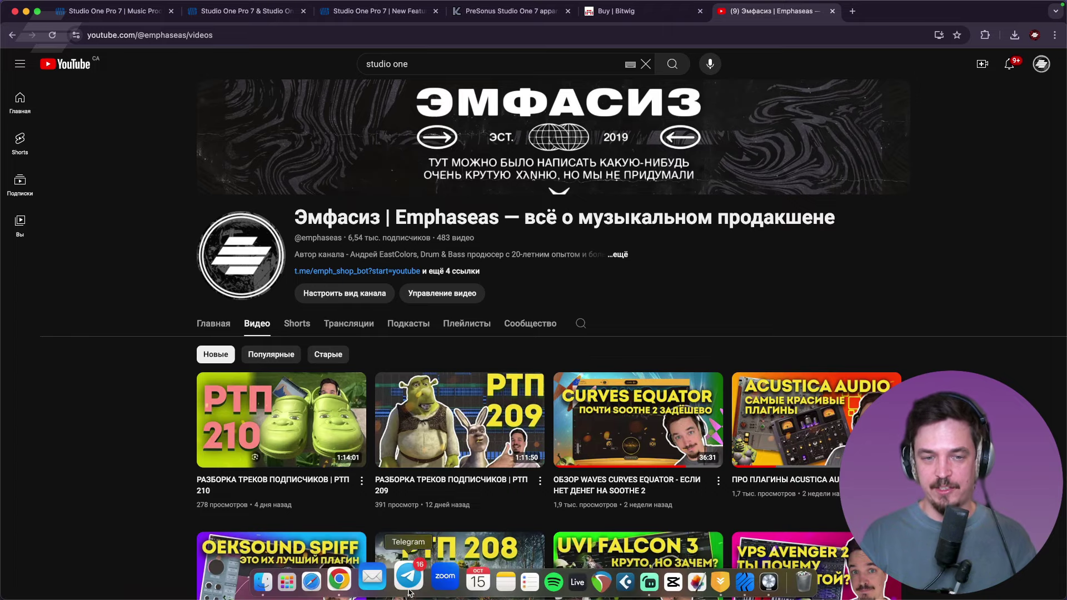
click(411, 584)
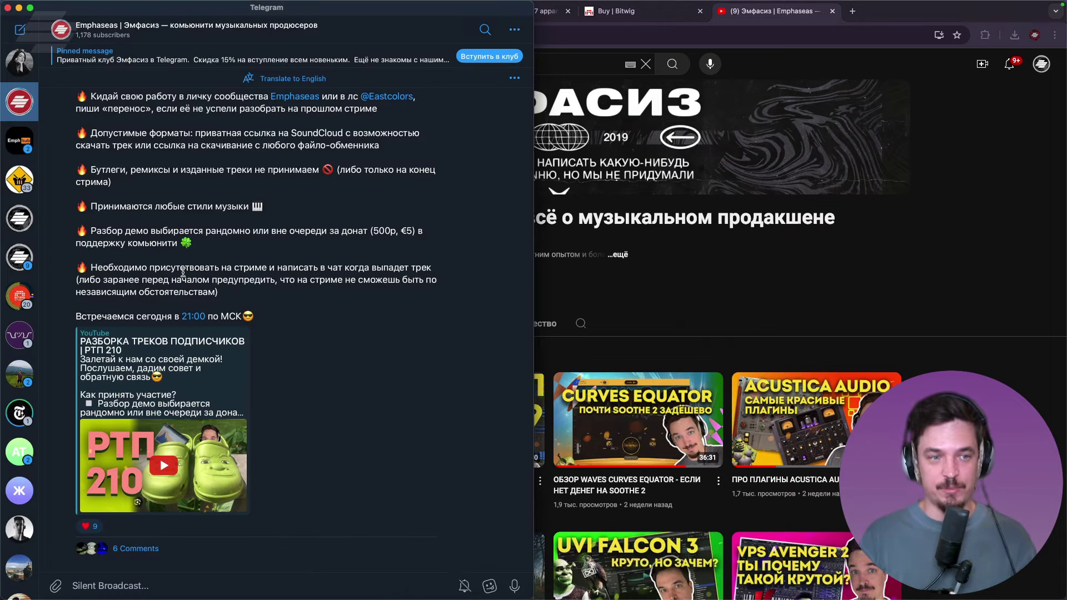
scroll(278, 367, up, 20)
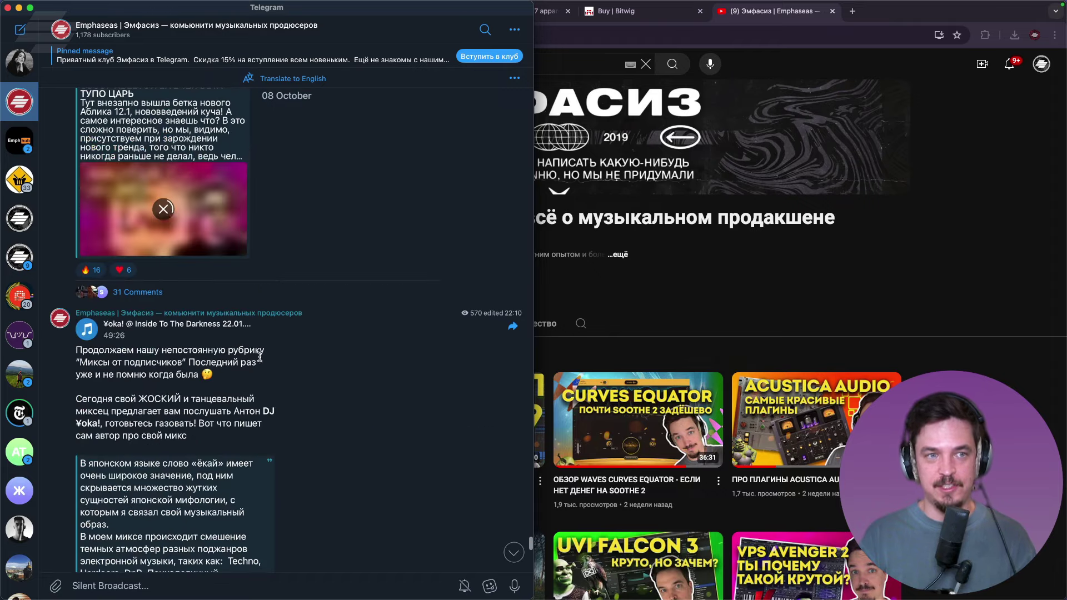
scroll(329, 346, up, 5)
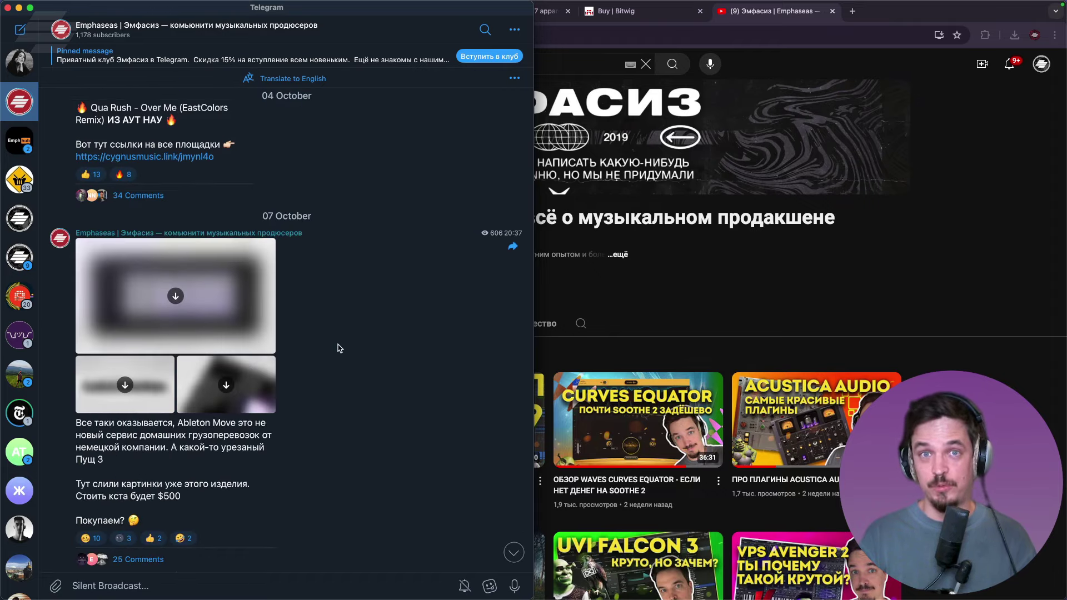
Open the Эмфасиз Premium group and look through the messages in its demo review topic.
click(19, 143)
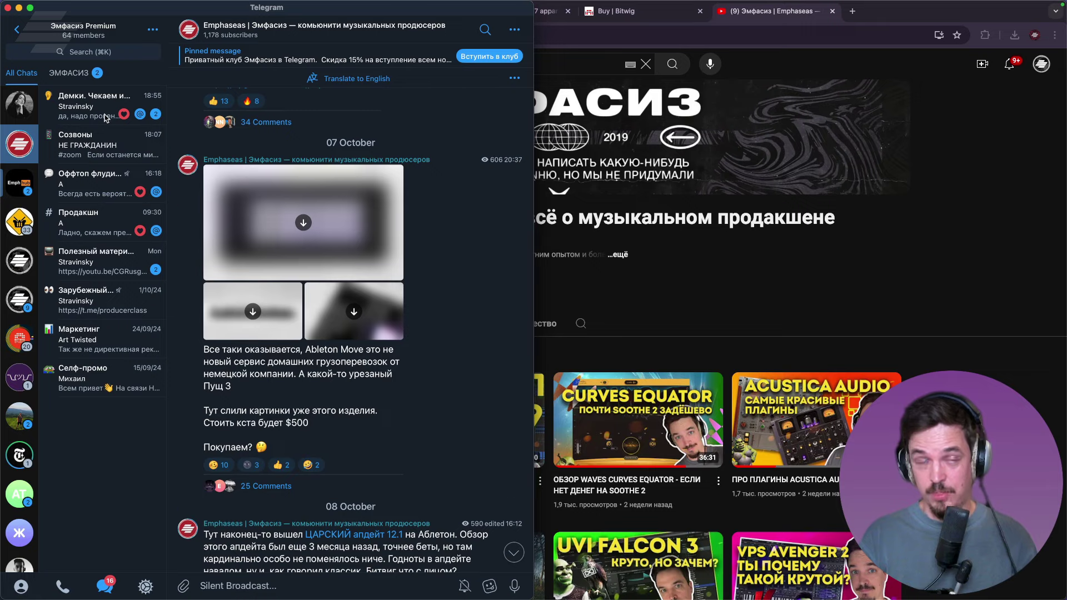
click(106, 117)
scroll(383, 272, up, 8)
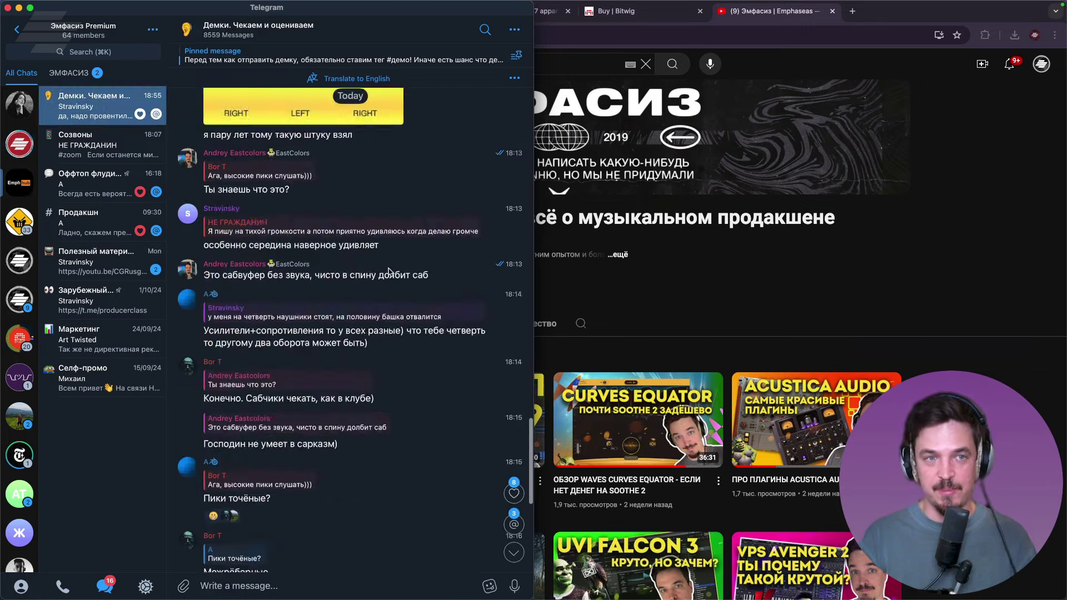
scroll(389, 272, up, 15)
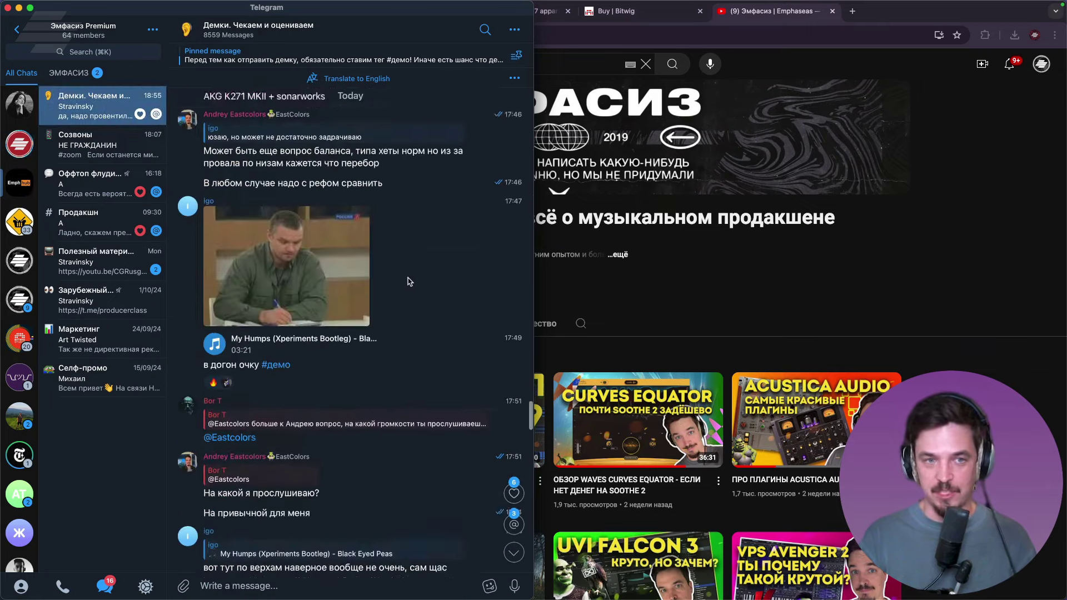
scroll(411, 281, down, 10)
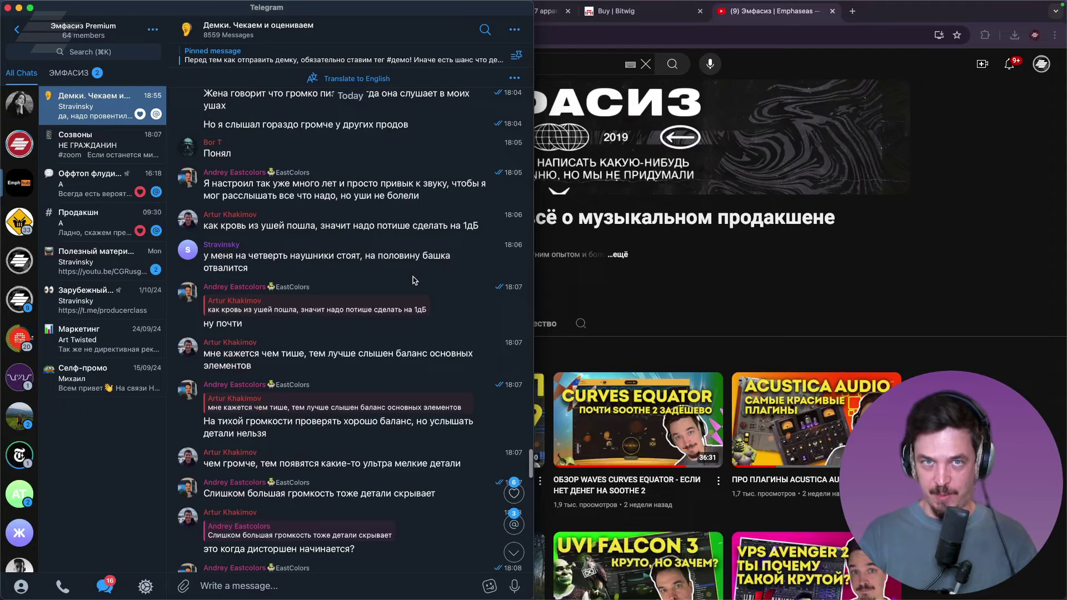
scroll(414, 280, down, 15)
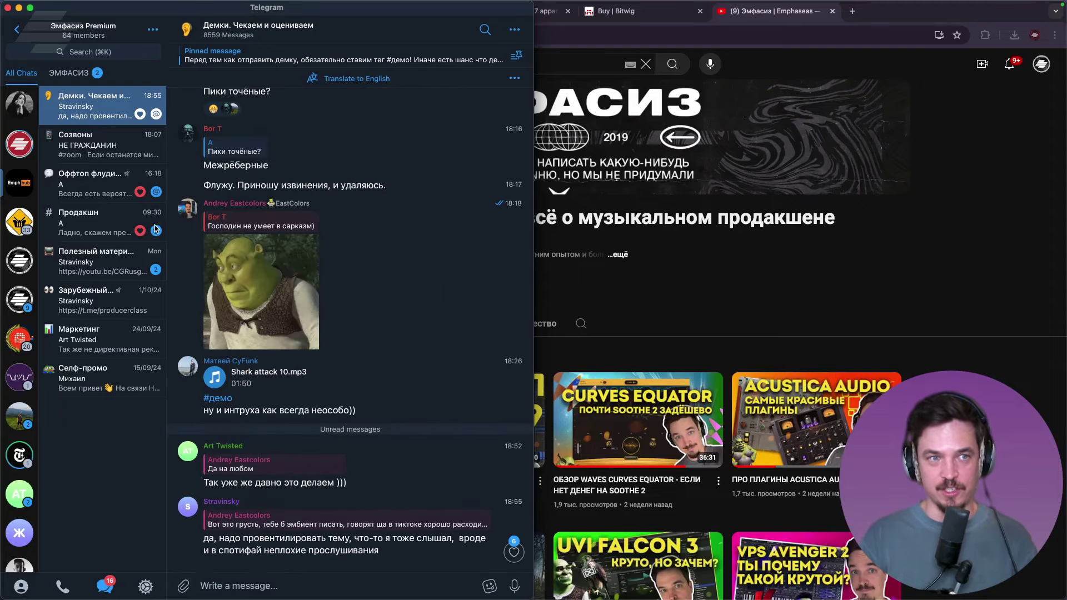
Open the Созвоны topic of the Эмфасиз Premium group and read its recent messages.
click(97, 146)
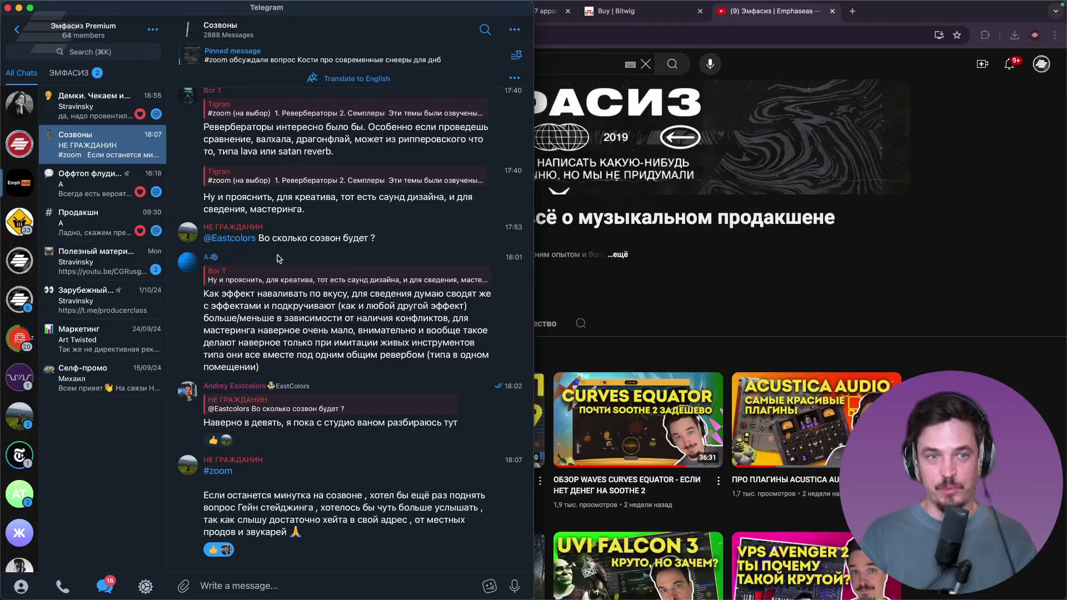
scroll(324, 291, up, 5)
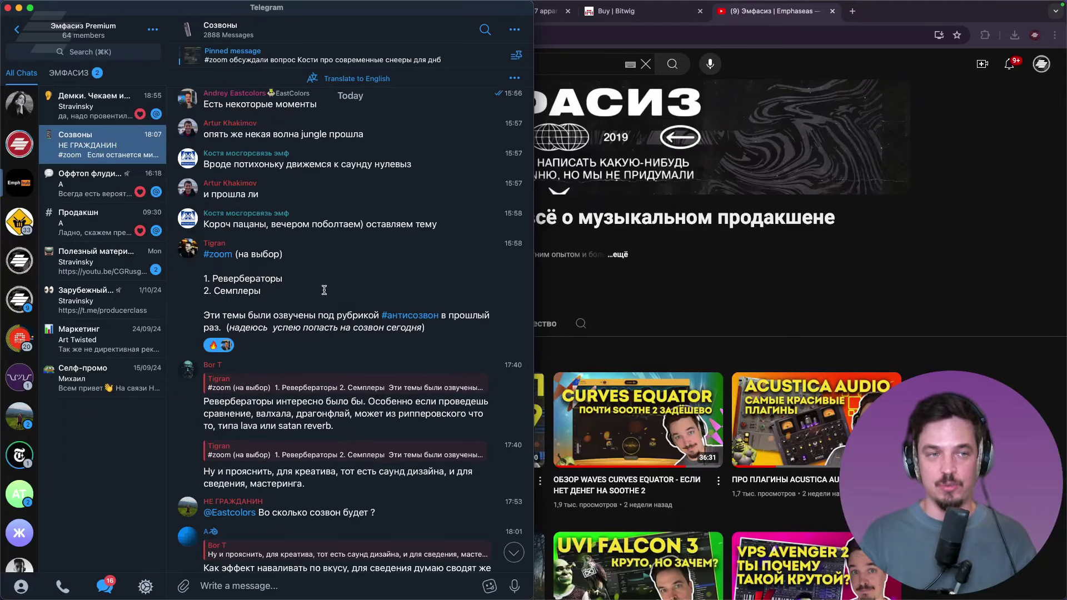
scroll(325, 288, down, 5)
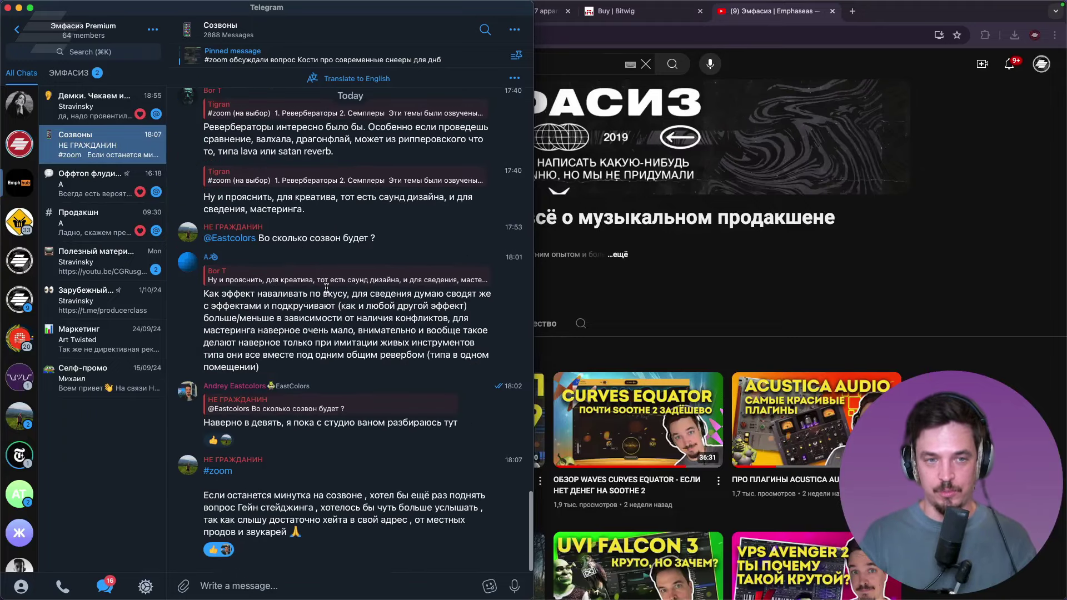